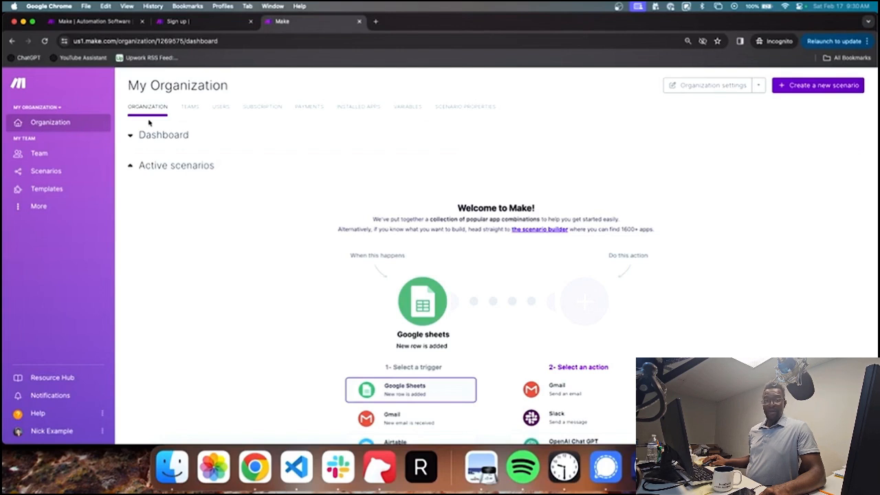
Step: Show the organization's subscription plans with prices billed monthly
{"action": "left_click", "coordinate": [262, 106]}
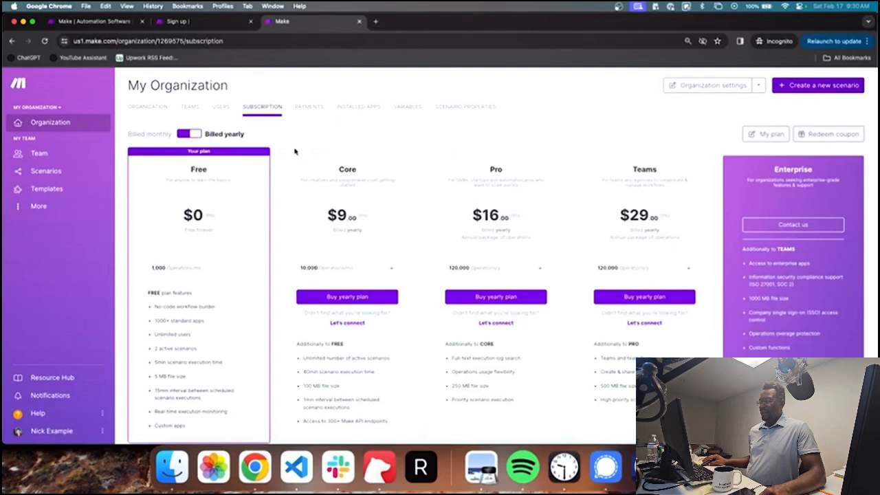
{"action": "left_click", "coordinate": [189, 134]}
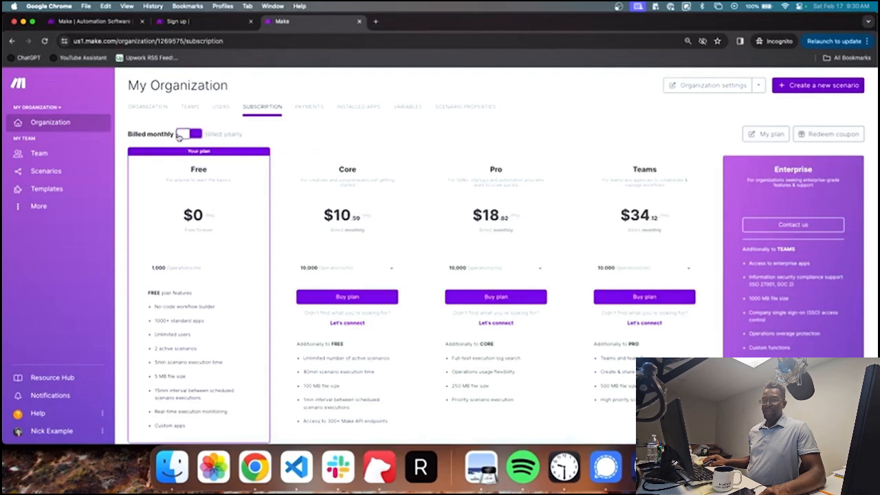
{"action": "scroll", "coordinate": [412, 231], "scroll_direction": "down", "scroll_amount": 2}
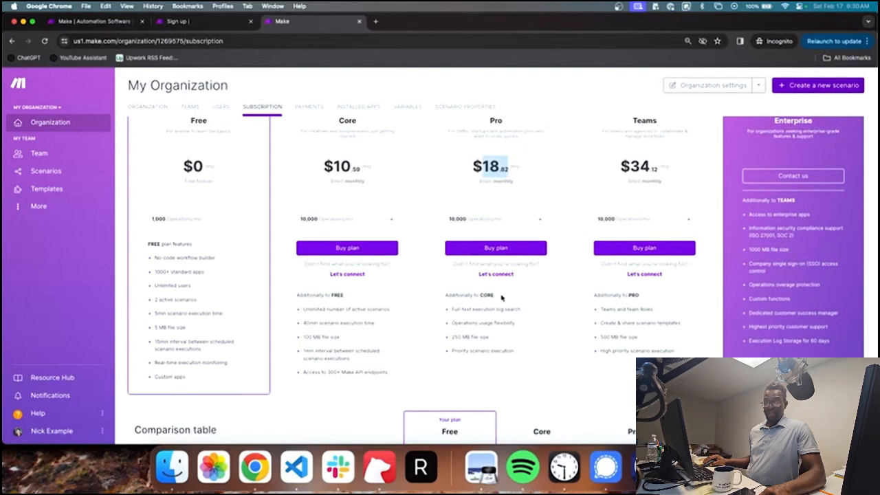
Step: Compare the plans' features, noting Priority scenario execution and the Teams plan
{"action": "triple_click", "coordinate": [493, 352]}
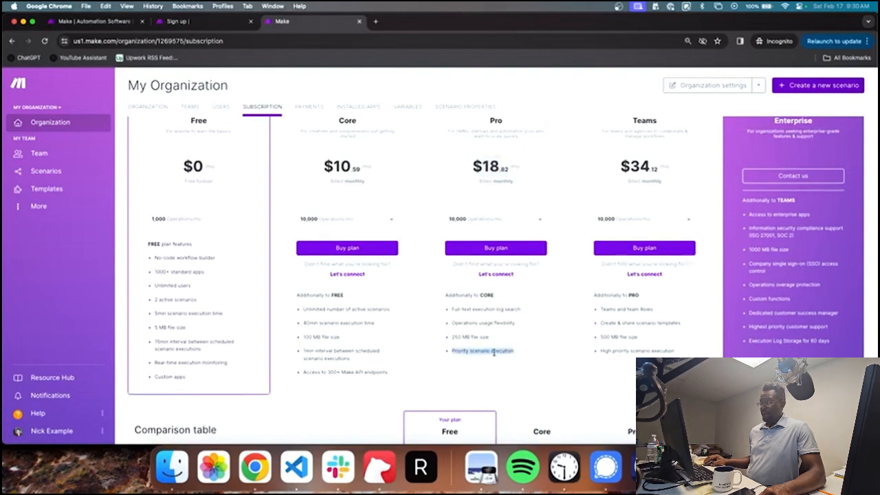
{"action": "scroll", "coordinate": [379, 190], "scroll_direction": "up", "scroll_amount": 2}
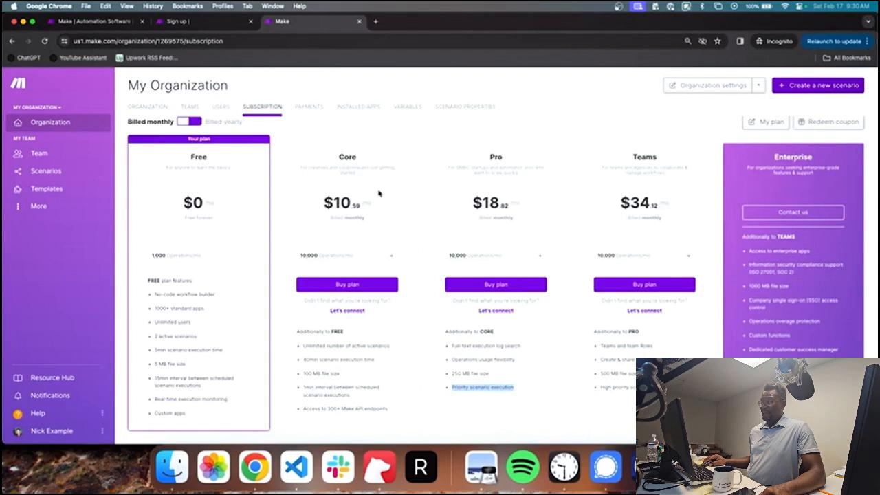
{"action": "scroll", "coordinate": [518, 217], "scroll_direction": "down", "scroll_amount": 1}
{"action": "scroll", "coordinate": [519, 217], "scroll_direction": "down", "scroll_amount": 1}
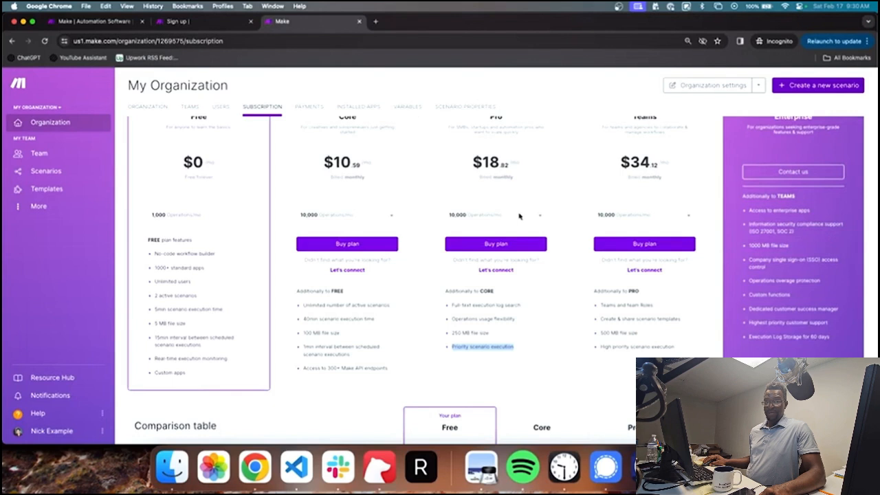
{"action": "scroll", "coordinate": [519, 217], "scroll_direction": "up", "scroll_amount": 1}
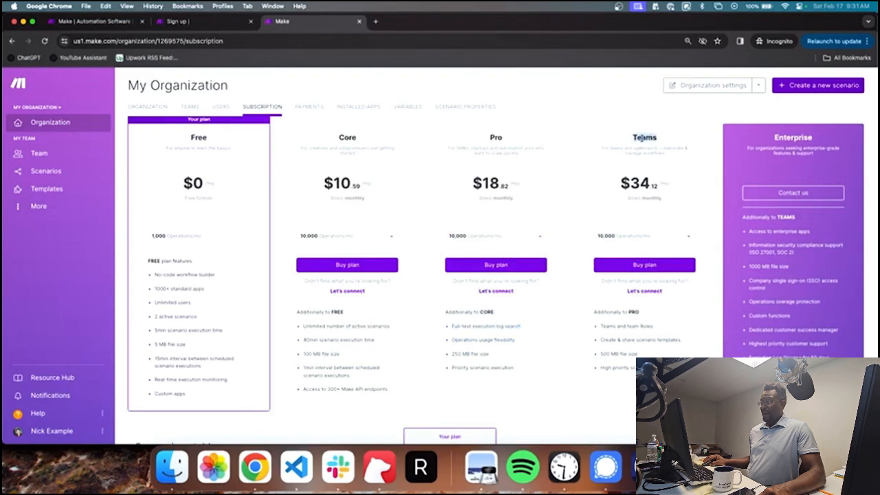
{"action": "double_click", "coordinate": [639, 138]}
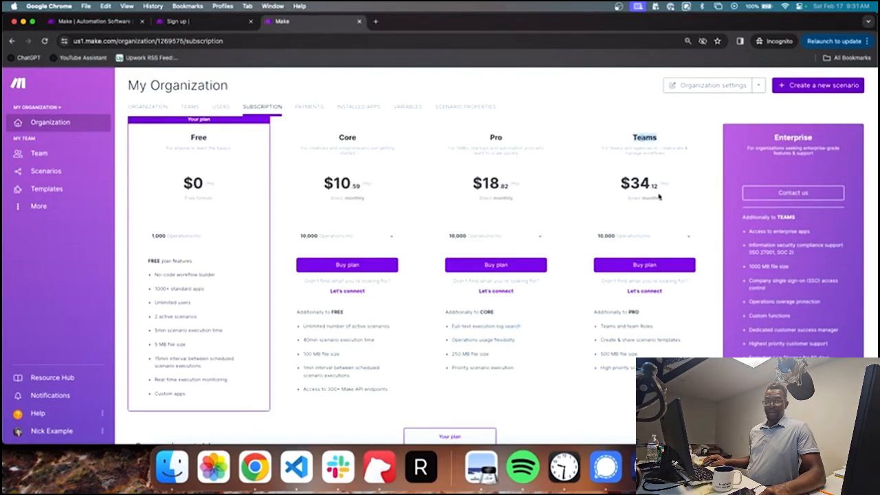
{"action": "scroll", "coordinate": [140, 174], "scroll_direction": "up", "scroll_amount": 1}
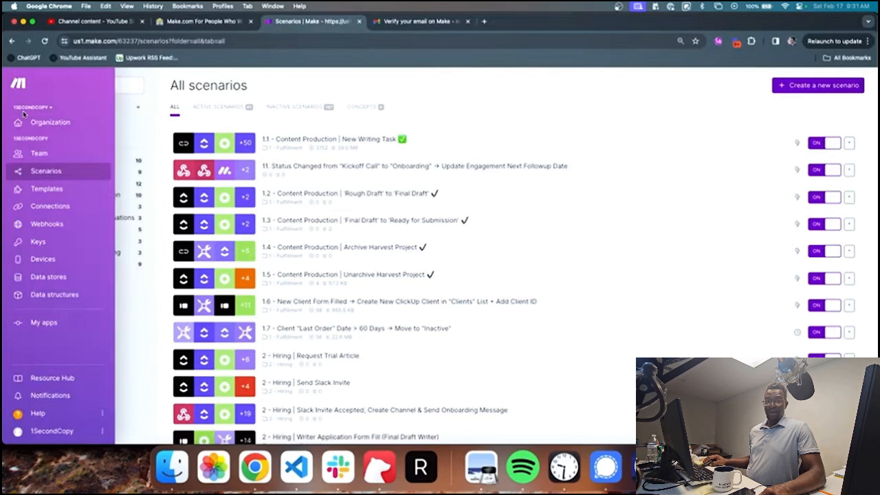
Step: Check the organization dashboard's $99.00 monthly plan and its data transfer usage figures
{"action": "left_click", "coordinate": [25, 117]}
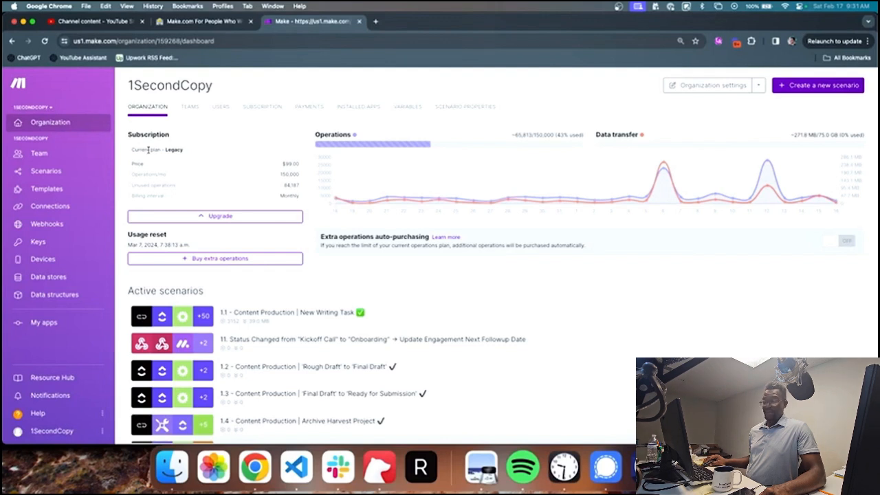
{"action": "double_click", "coordinate": [290, 165]}
{"action": "double_click", "coordinate": [289, 195]}
{"action": "mouse_move", "coordinate": [397, 136]}
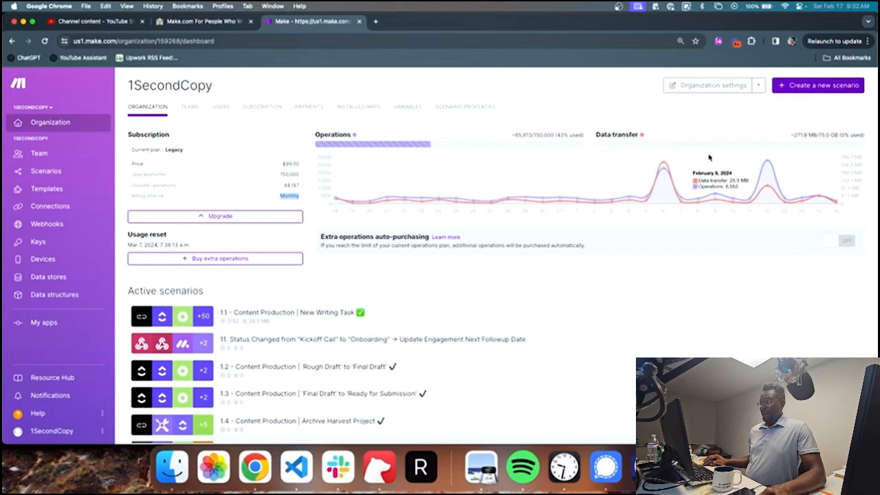
{"action": "triple_click", "coordinate": [865, 138]}
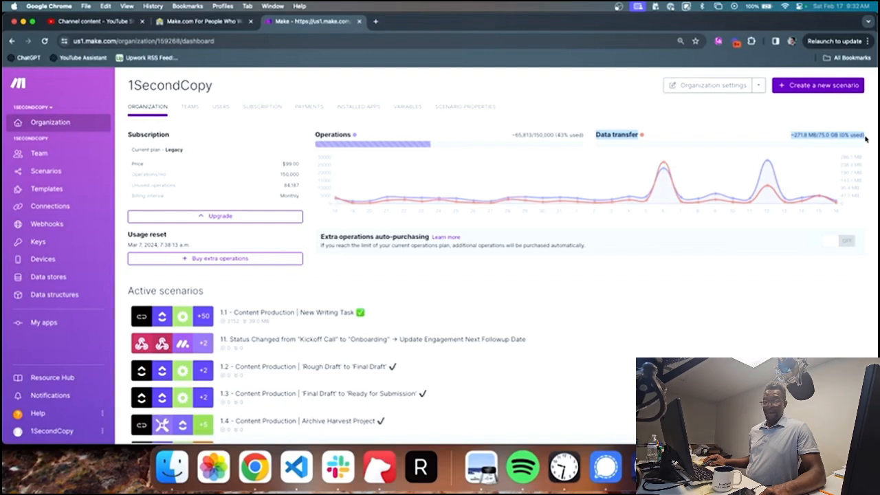
{"action": "left_click", "coordinate": [720, 120]}
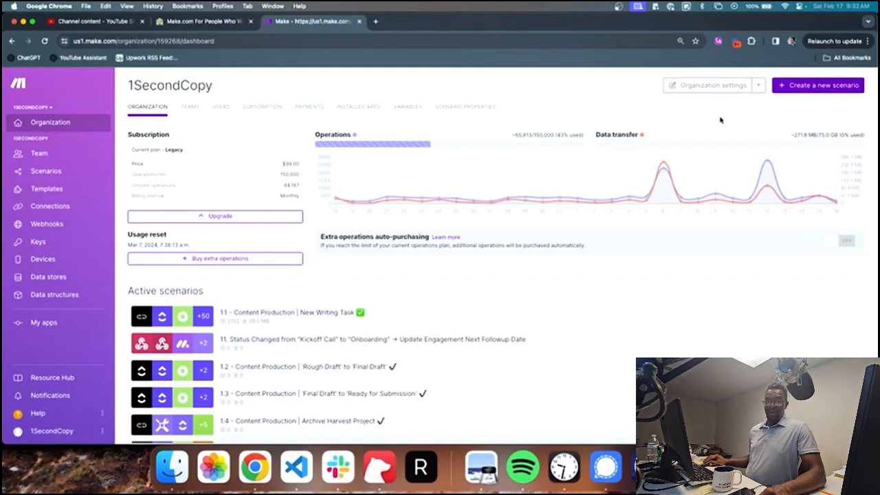
{"action": "left_click", "coordinate": [204, 260]}
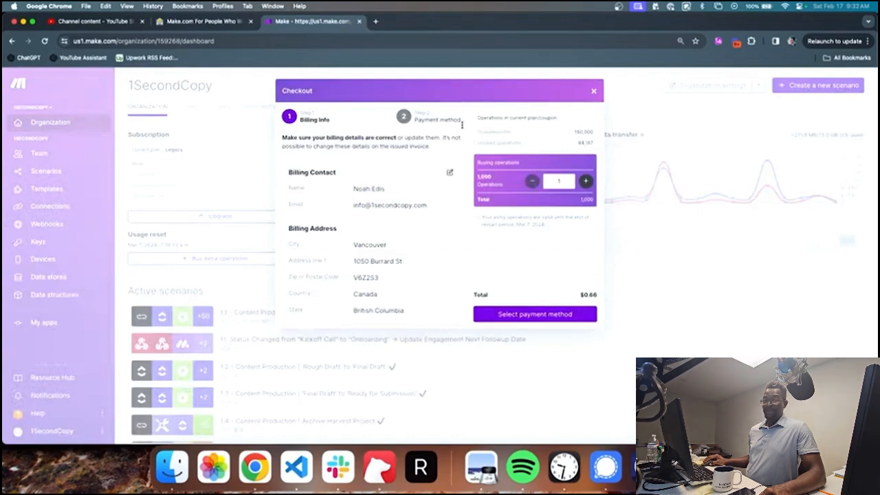
{"action": "key", "text": "Escape"}
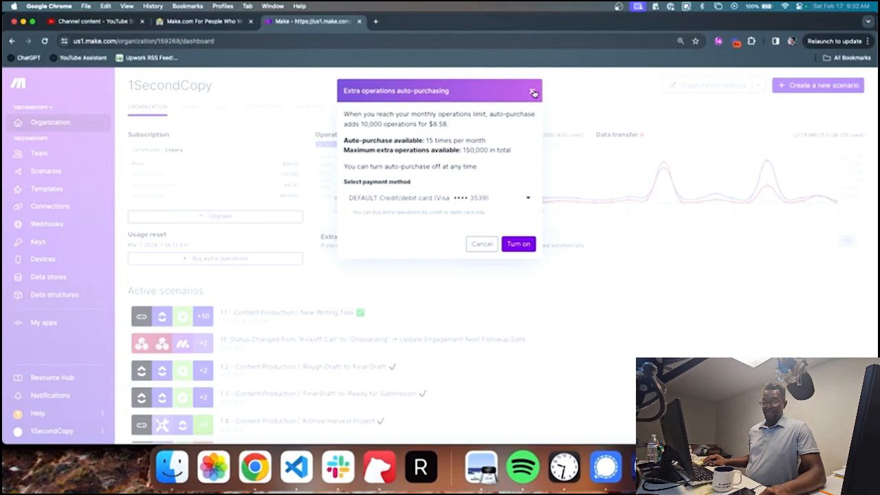
{"action": "left_click", "coordinate": [532, 92]}
{"action": "mouse_move", "coordinate": [384, 204]}
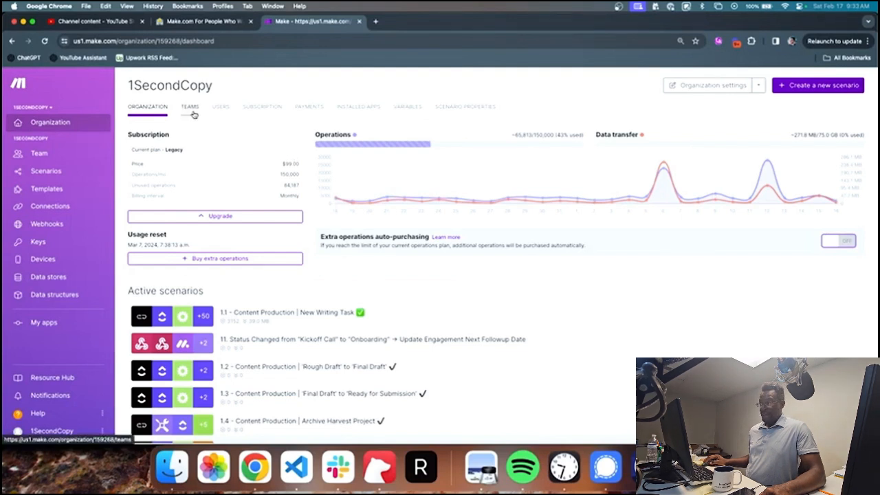
Step: Review the organization's teams and its list of users
{"action": "left_click", "coordinate": [193, 114]}
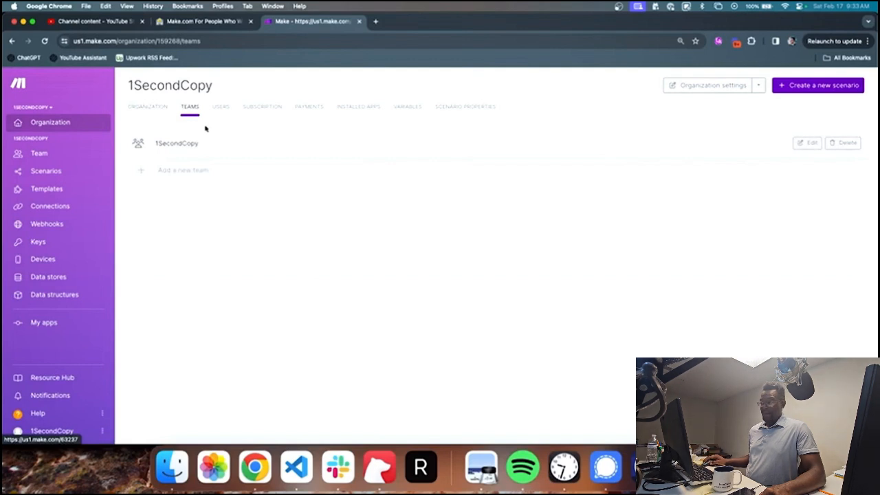
{"action": "left_click", "coordinate": [219, 108]}
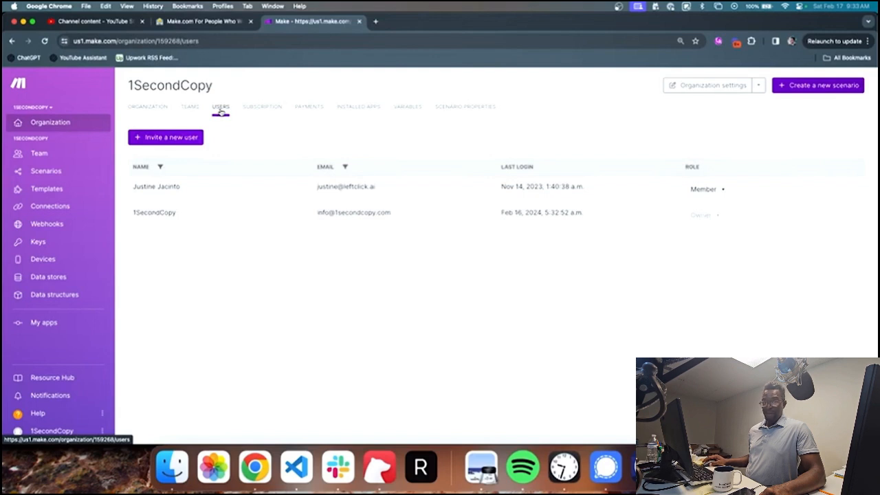
{"action": "triple_click", "coordinate": [342, 213]}
{"action": "left_click", "coordinate": [298, 144]}
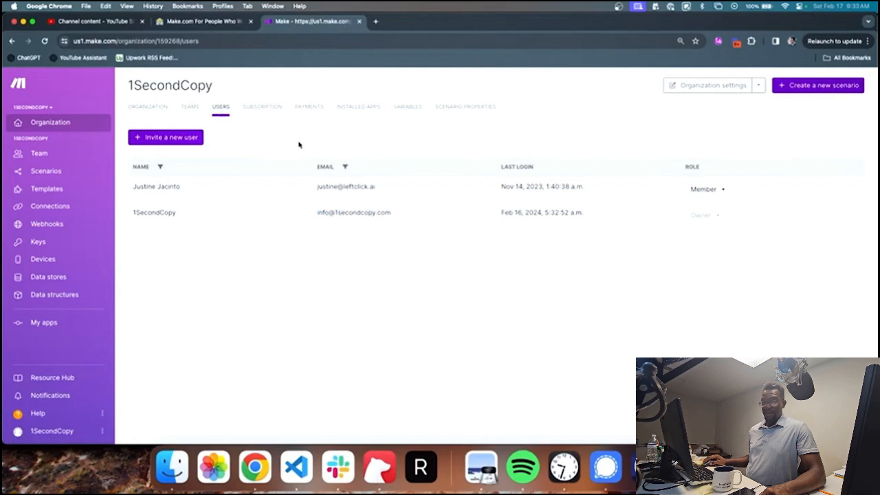
Step: Go through the subscription details and payment history, ending on the installed apps list
{"action": "left_click", "coordinate": [267, 111]}
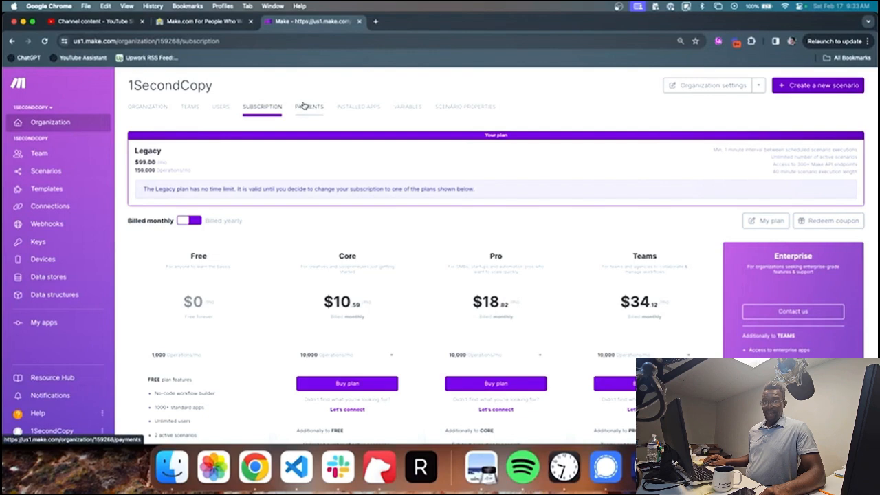
{"action": "left_click", "coordinate": [305, 107]}
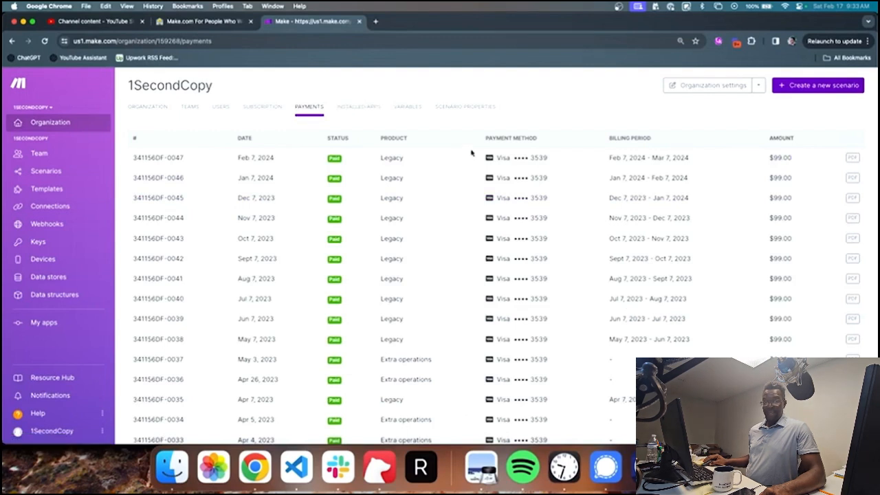
{"action": "left_click", "coordinate": [354, 107]}
{"action": "scroll", "coordinate": [211, 155], "scroll_direction": "down", "scroll_amount": 1}
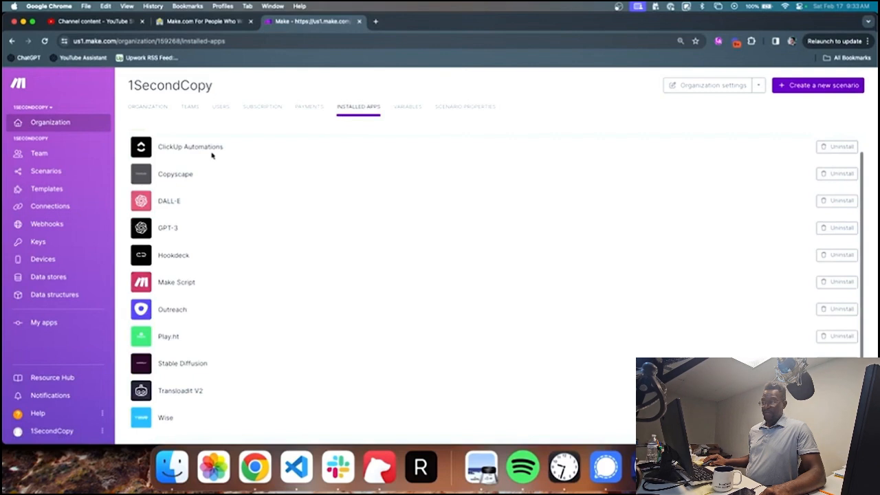
Step: View the custom Scenario Properties page, then switch to the 1SecondCopy team dashboard
{"action": "scroll", "coordinate": [185, 145], "scroll_direction": "up", "scroll_amount": 1}
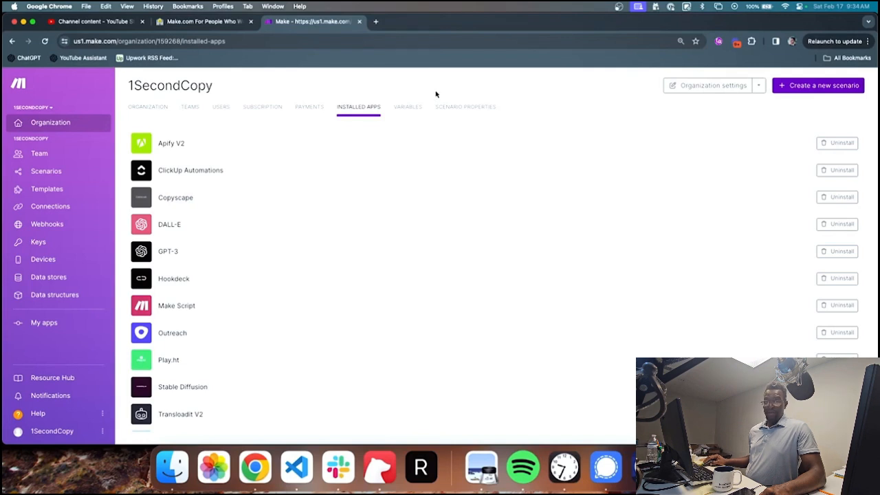
{"action": "left_click", "coordinate": [466, 107]}
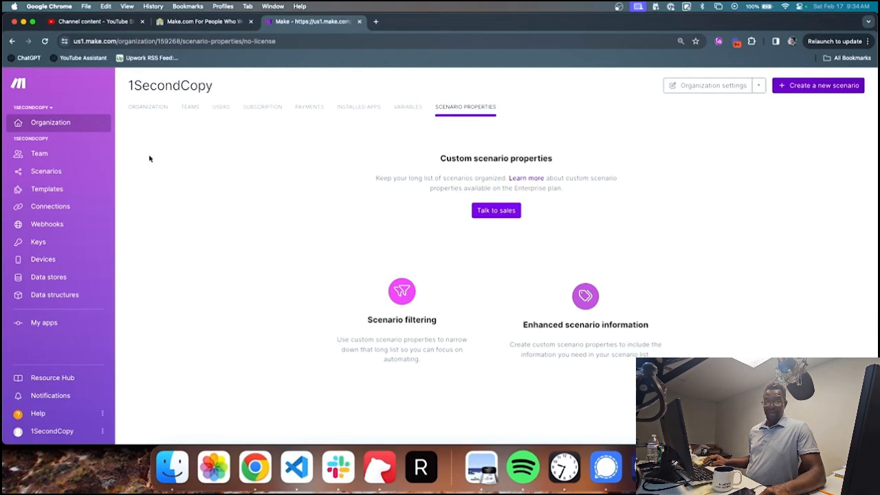
{"action": "left_click", "coordinate": [90, 155]}
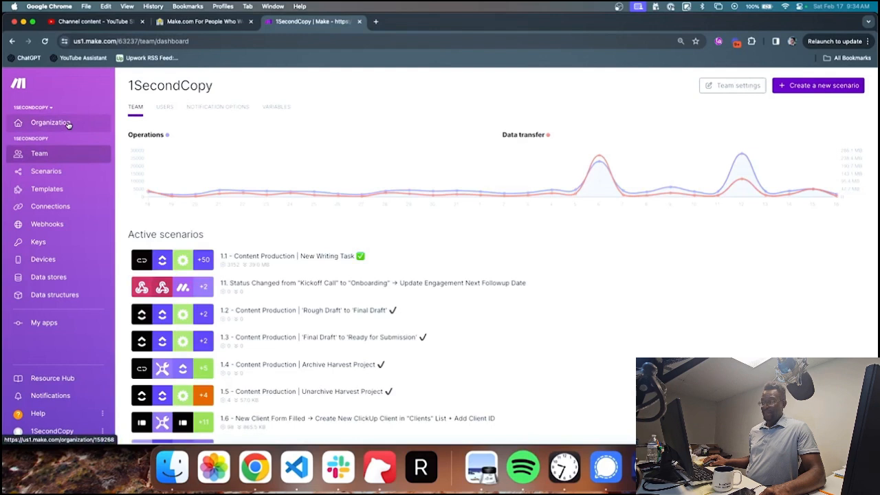
Step: Review the team's users and notification options, including the 'Warning in scenario run' setting
{"action": "left_click", "coordinate": [165, 110]}
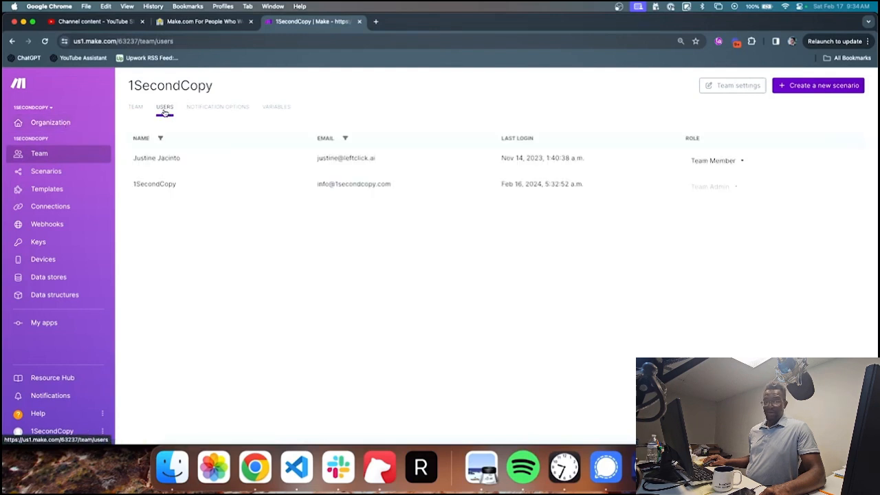
{"action": "left_click", "coordinate": [205, 114]}
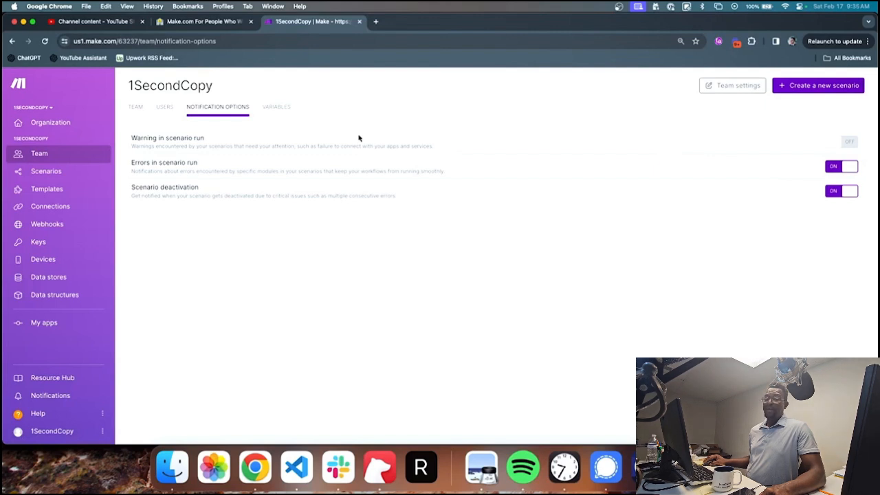
{"action": "triple_click", "coordinate": [160, 137]}
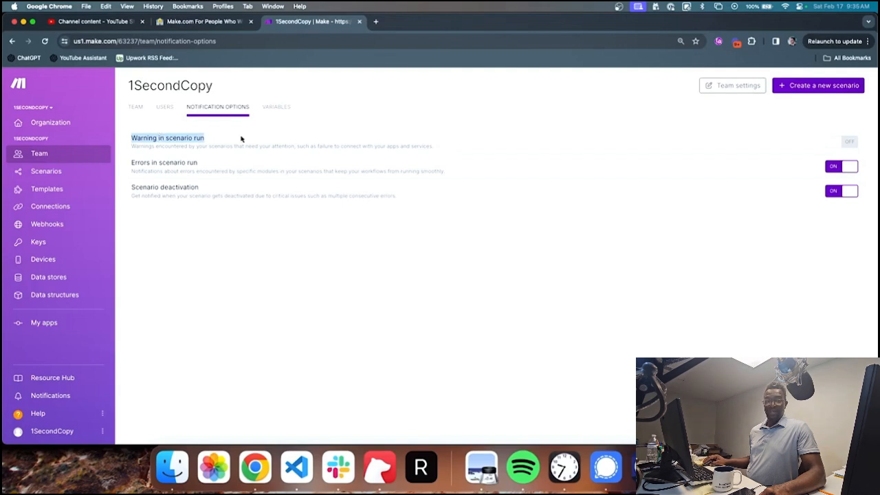
{"action": "left_click", "coordinate": [275, 137]}
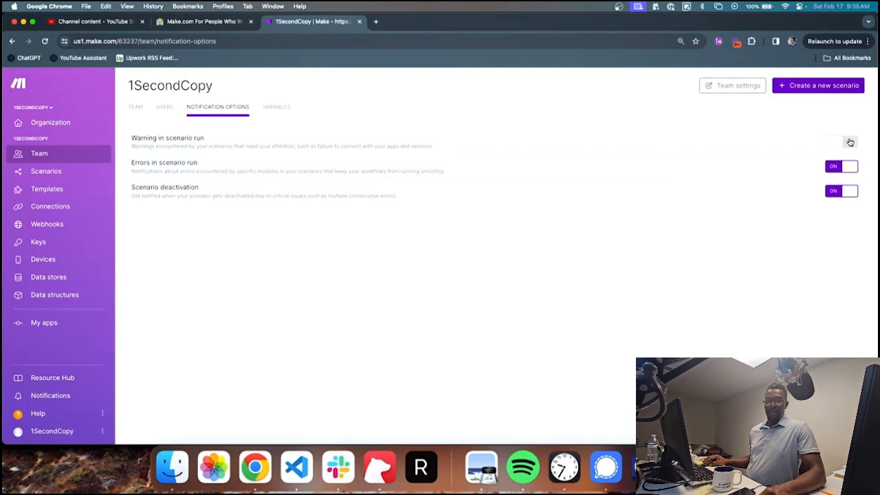
{"action": "triple_click", "coordinate": [158, 170]}
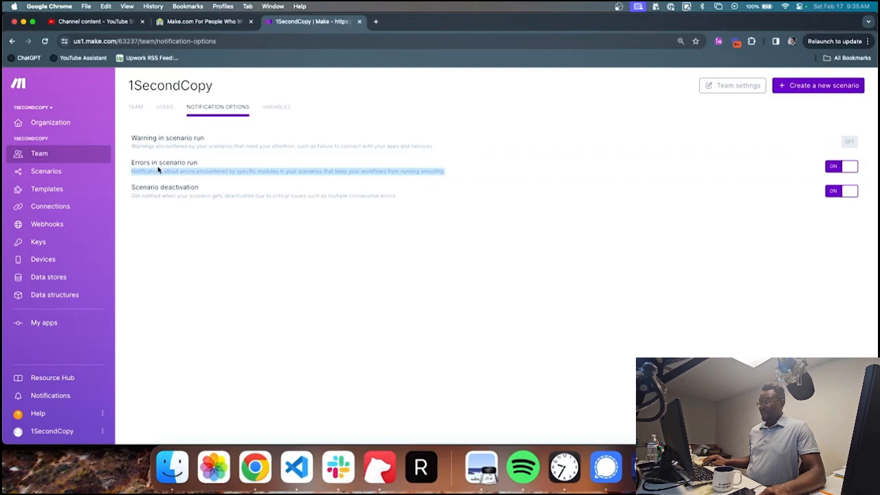
{"action": "left_click", "coordinate": [207, 187]}
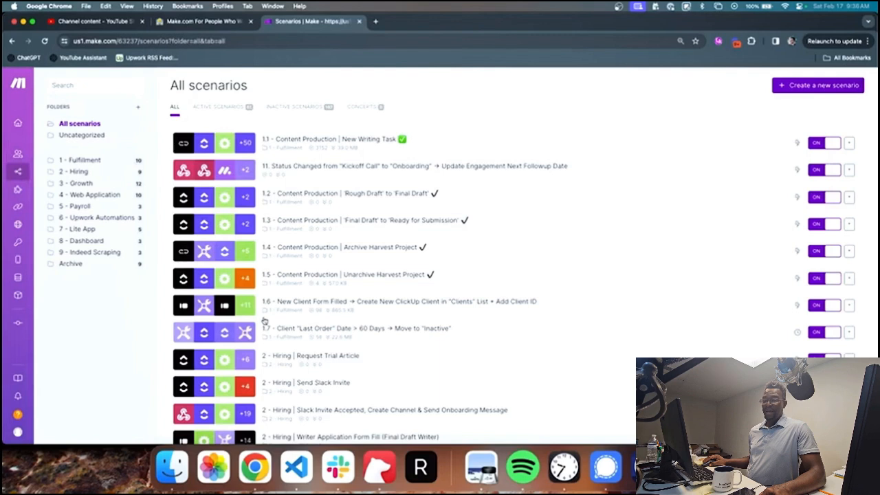
{"action": "left_click", "coordinate": [294, 107]}
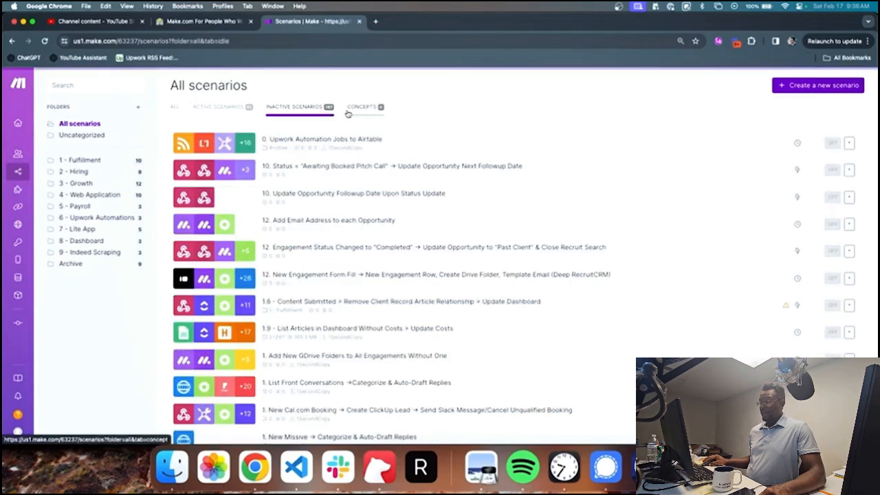
{"action": "left_click", "coordinate": [349, 114]}
{"action": "left_click", "coordinate": [174, 110]}
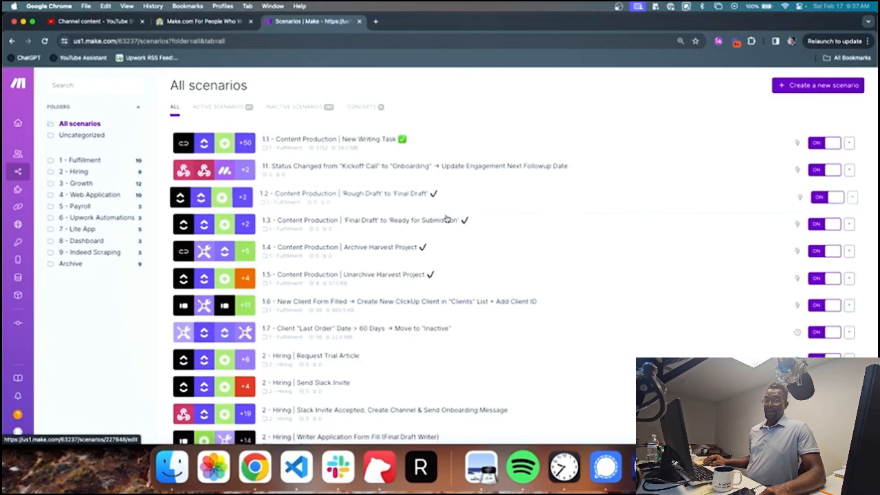
{"action": "mouse_move", "coordinate": [48, 190]}
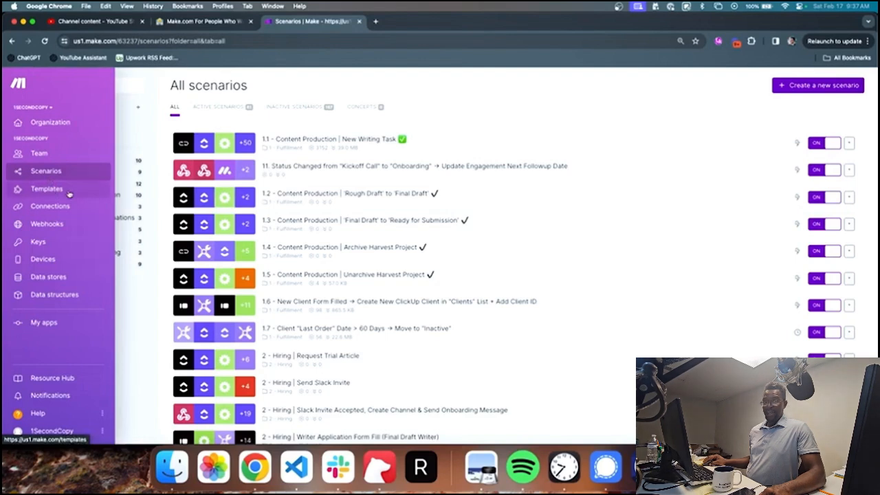
Step: Open the Public templates gallery and scroll down through the whole template grid
{"action": "left_click", "coordinate": [46, 189]}
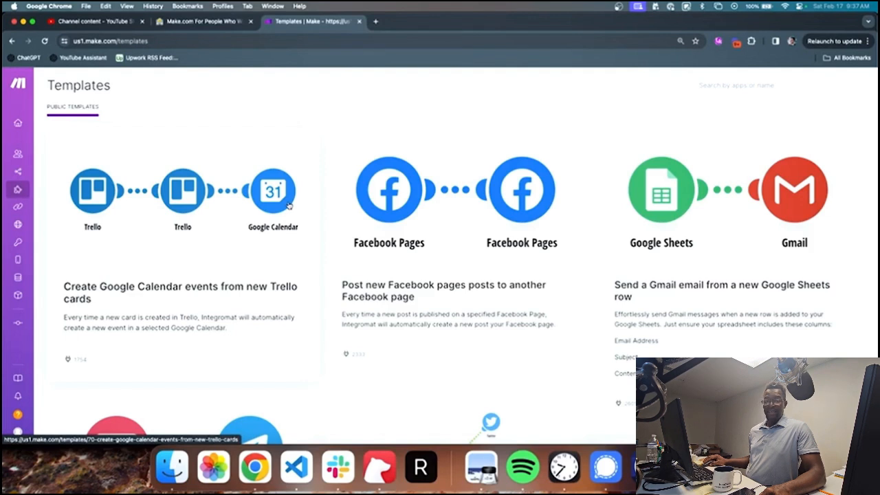
{"action": "scroll", "coordinate": [288, 204], "scroll_direction": "down", "scroll_amount": 5}
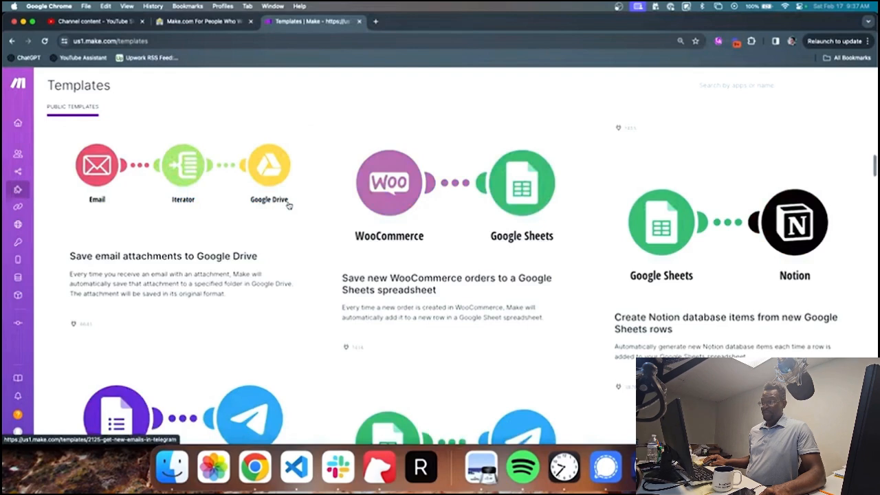
{"action": "scroll", "coordinate": [289, 205], "scroll_direction": "down", "scroll_amount": 5}
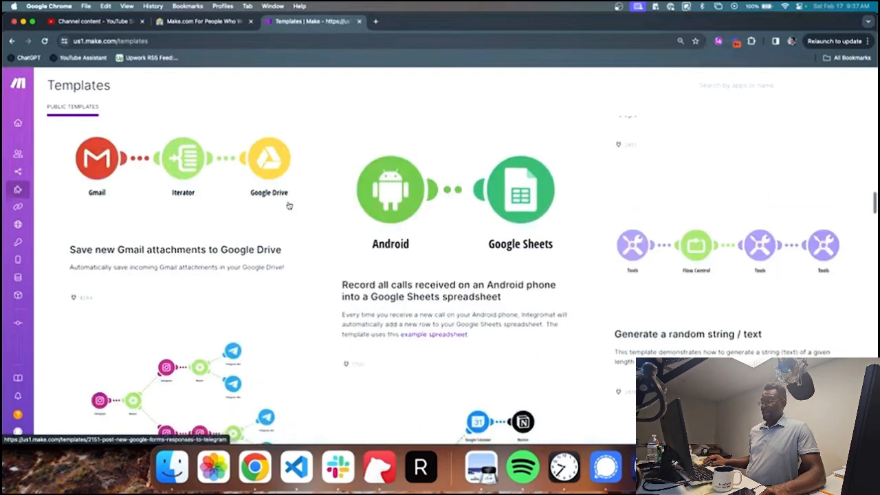
{"action": "scroll", "coordinate": [288, 204], "scroll_direction": "down", "scroll_amount": 3}
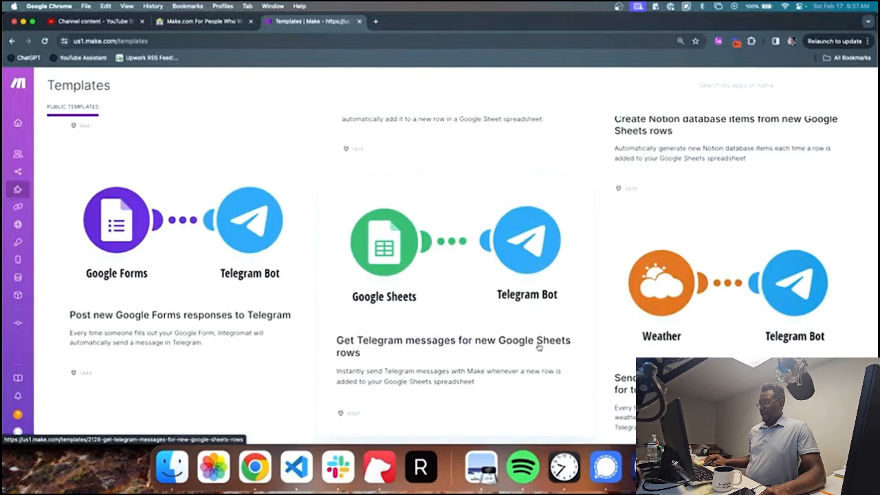
{"action": "scroll", "coordinate": [435, 310], "scroll_direction": "down", "scroll_amount": 1}
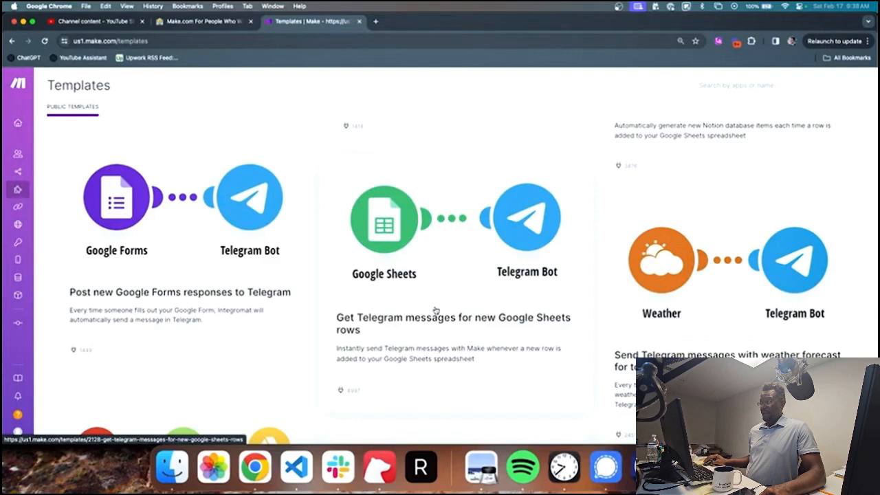
{"action": "scroll", "coordinate": [415, 176], "scroll_direction": "down", "scroll_amount": 5}
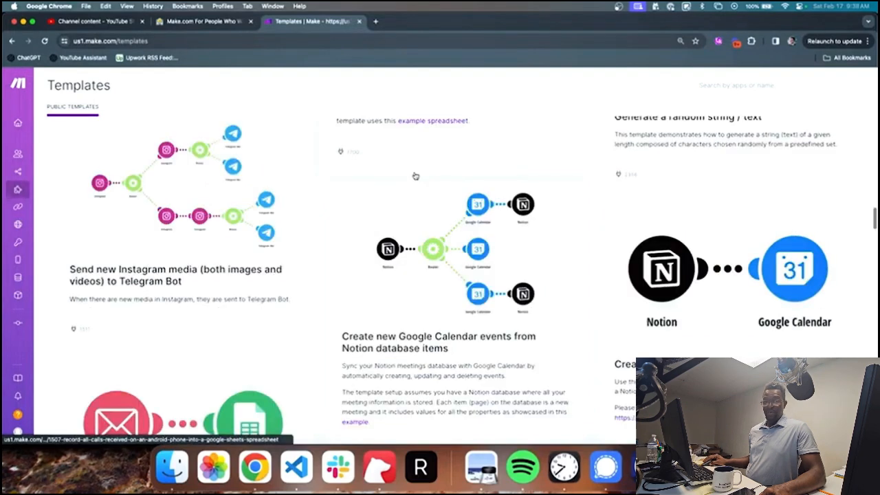
{"action": "scroll", "coordinate": [415, 176], "scroll_direction": "down", "scroll_amount": 5}
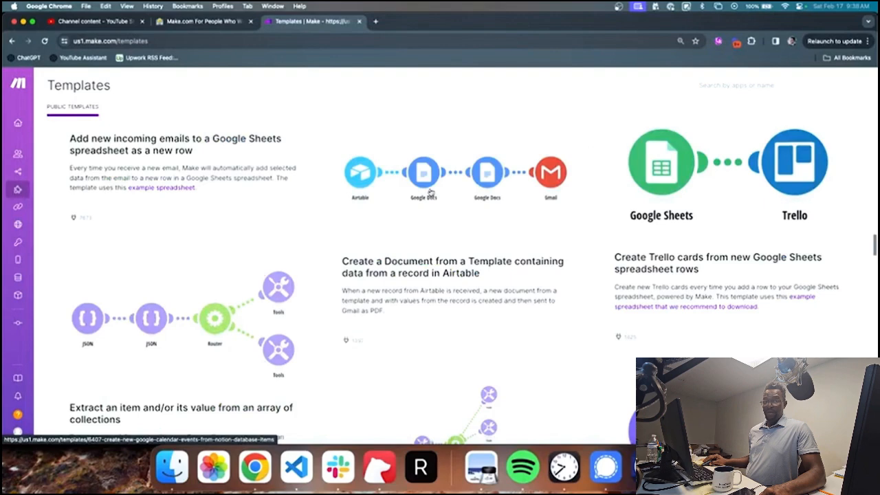
{"action": "scroll", "coordinate": [431, 192], "scroll_direction": "down", "scroll_amount": 5}
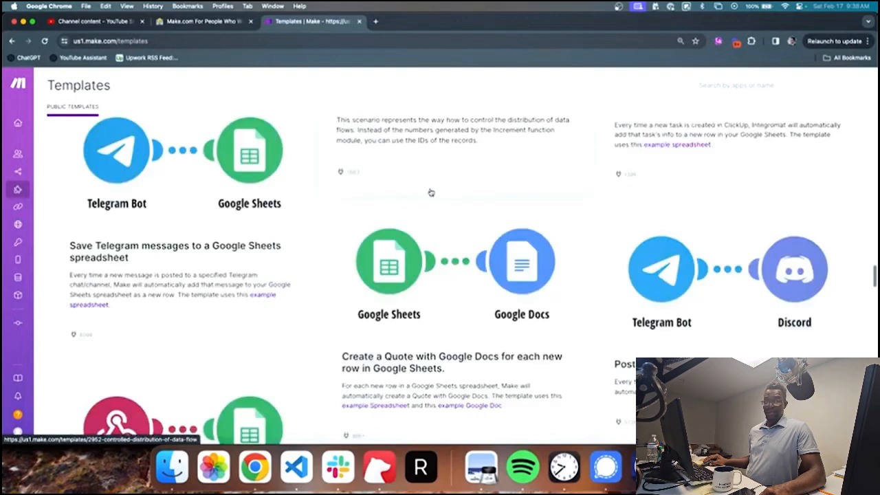
{"action": "scroll", "coordinate": [431, 193], "scroll_direction": "down", "scroll_amount": 2}
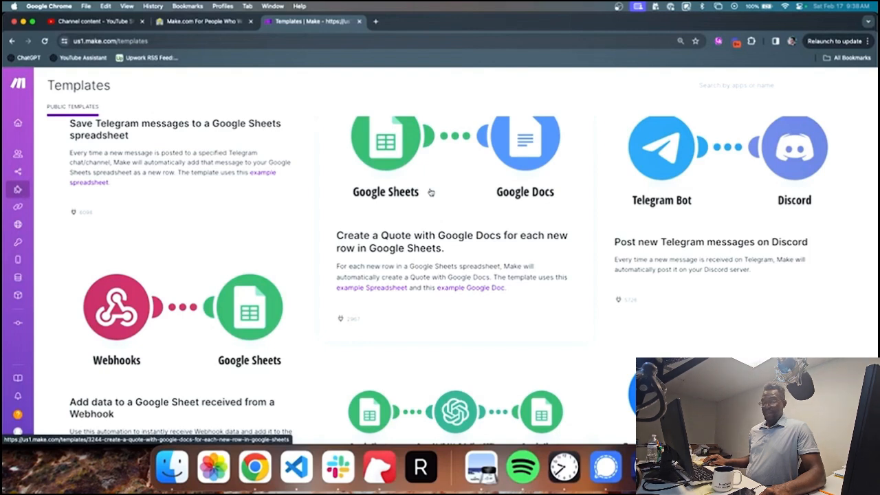
{"action": "scroll", "coordinate": [431, 191], "scroll_direction": "down", "scroll_amount": 4}
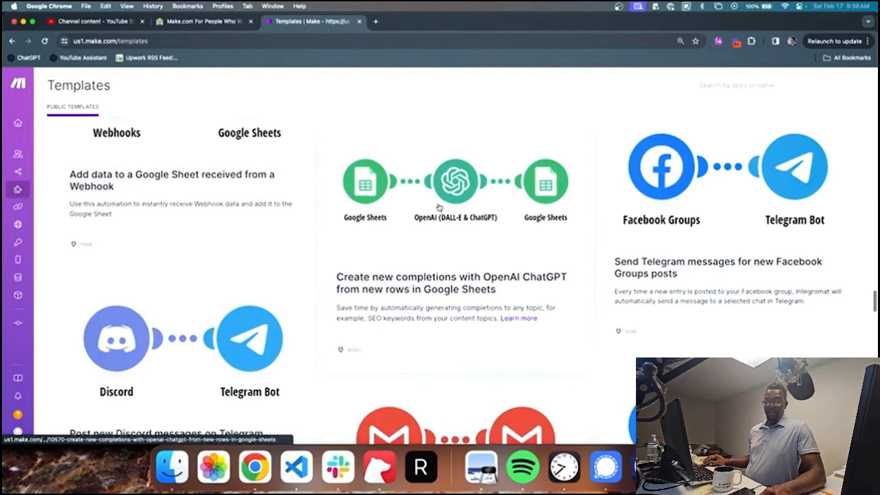
{"action": "scroll", "coordinate": [330, 222], "scroll_direction": "down", "scroll_amount": 5}
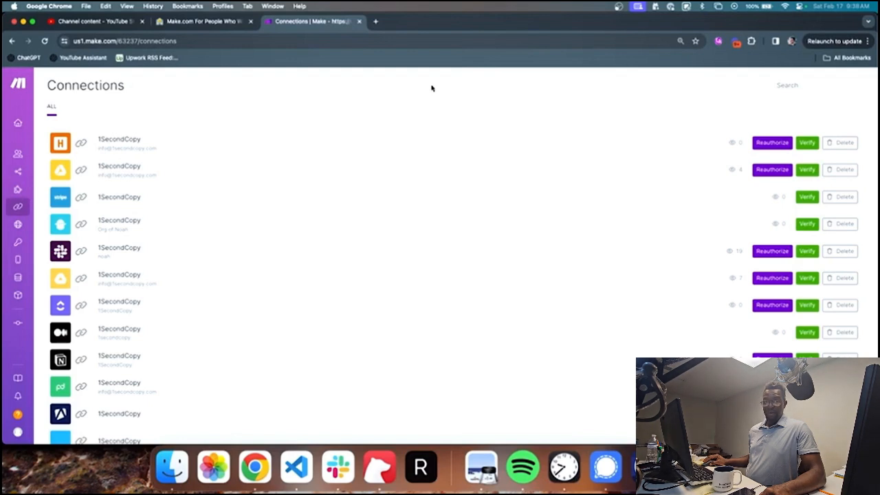
Step: Open the team's Webhooks list, including 1SecondCopy Typeform and Form Submission
{"action": "mouse_move", "coordinate": [19, 229]}
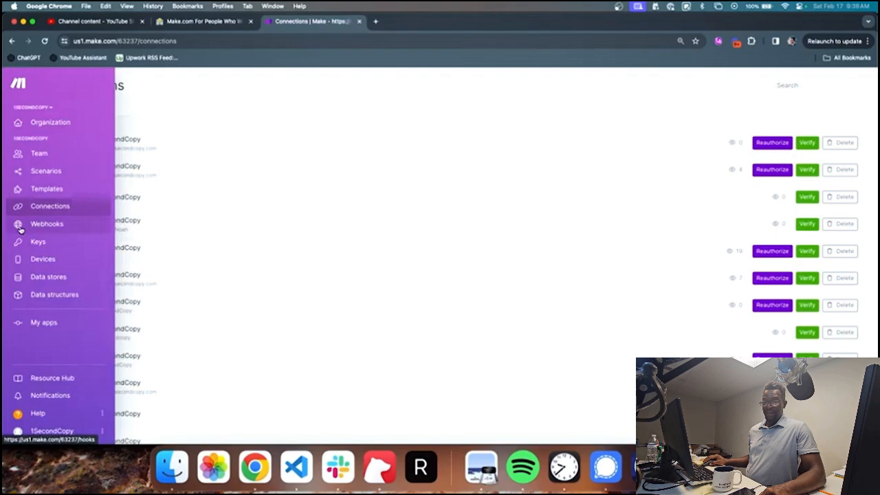
{"action": "left_click", "coordinate": [20, 226]}
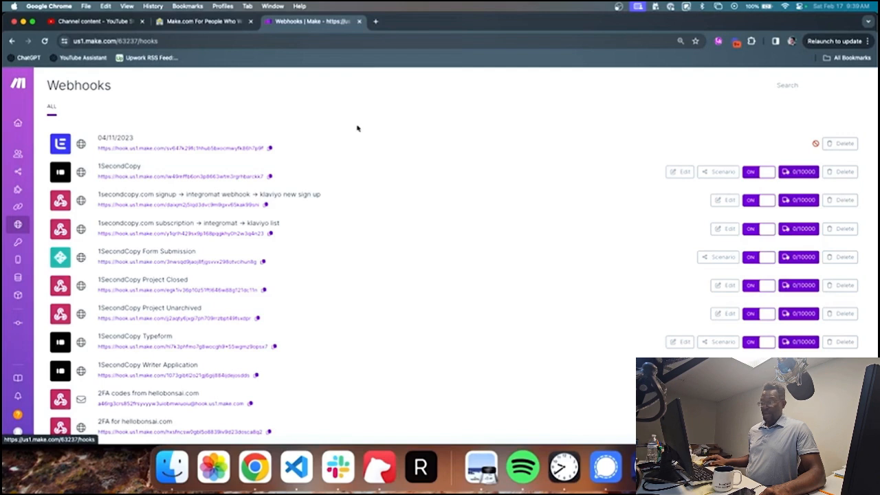
{"action": "mouse_move", "coordinate": [30, 224]}
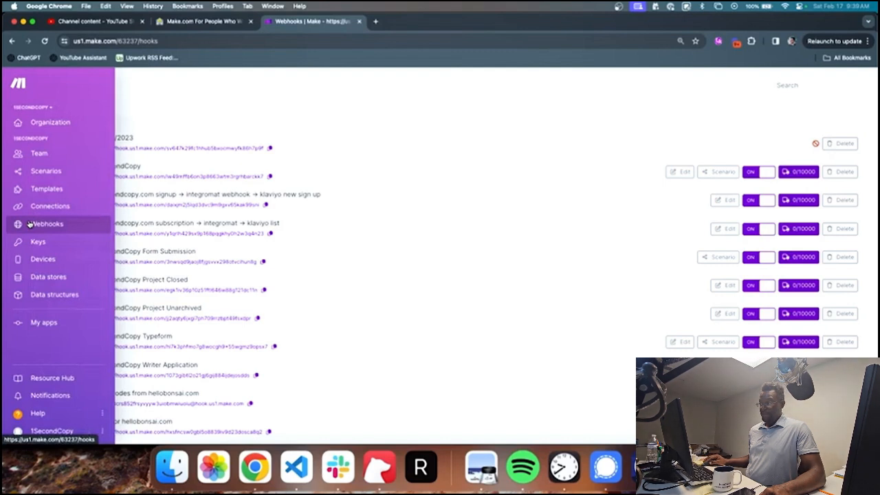
Step: Pass through the Keys page to the Devices page, which lists no added device
{"action": "left_click", "coordinate": [38, 241]}
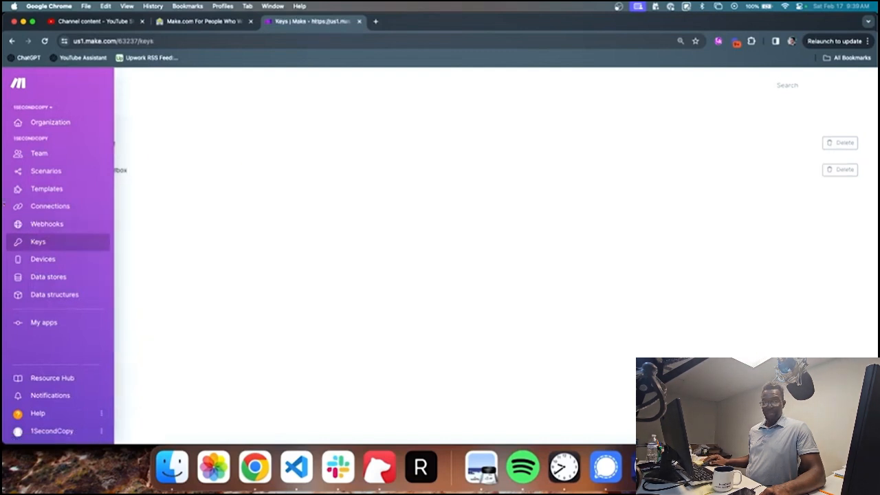
{"action": "left_click", "coordinate": [38, 260]}
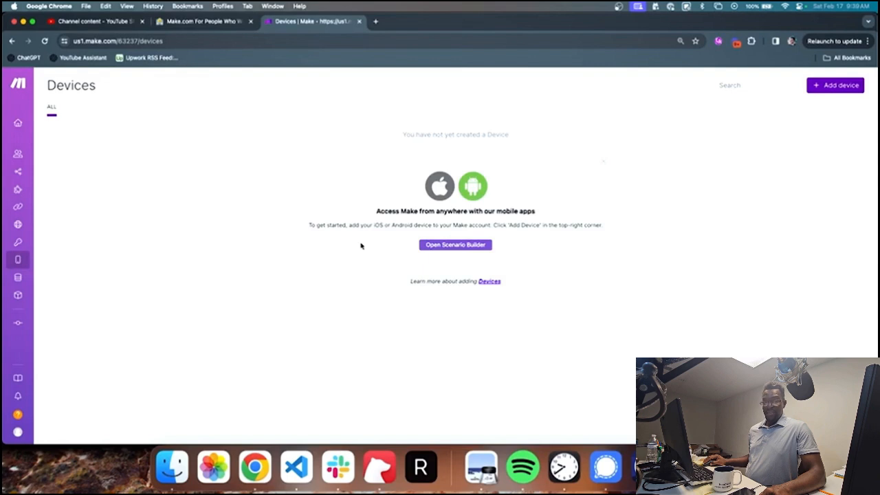
{"action": "mouse_move", "coordinate": [32, 277]}
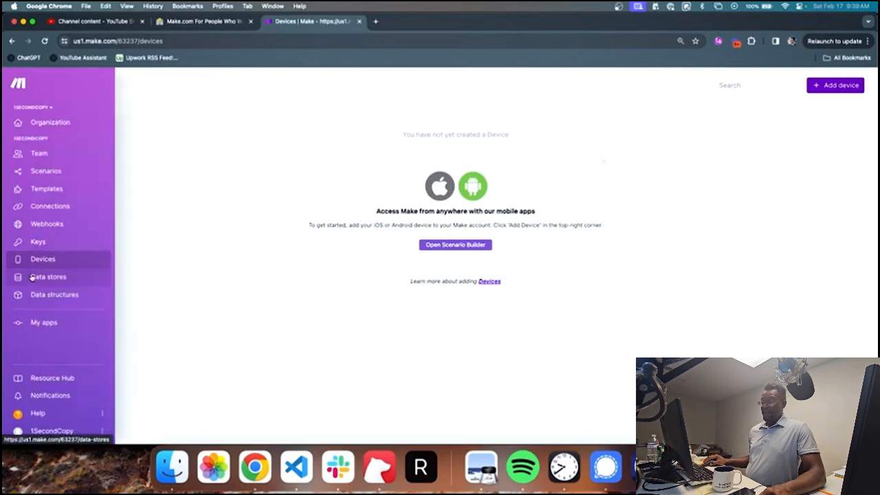
Step: Show the four data stores, including Content Deliverables and contentSubjectAreas
{"action": "left_click", "coordinate": [31, 277]}
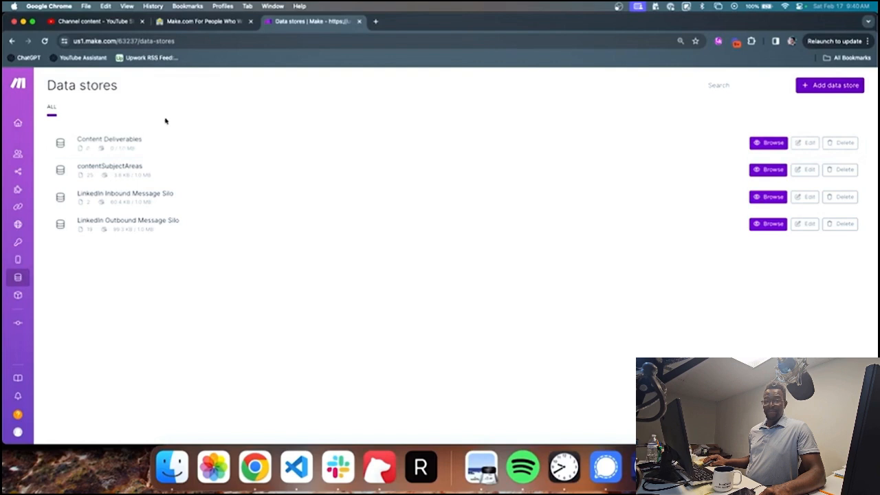
{"action": "mouse_move", "coordinate": [107, 276]}
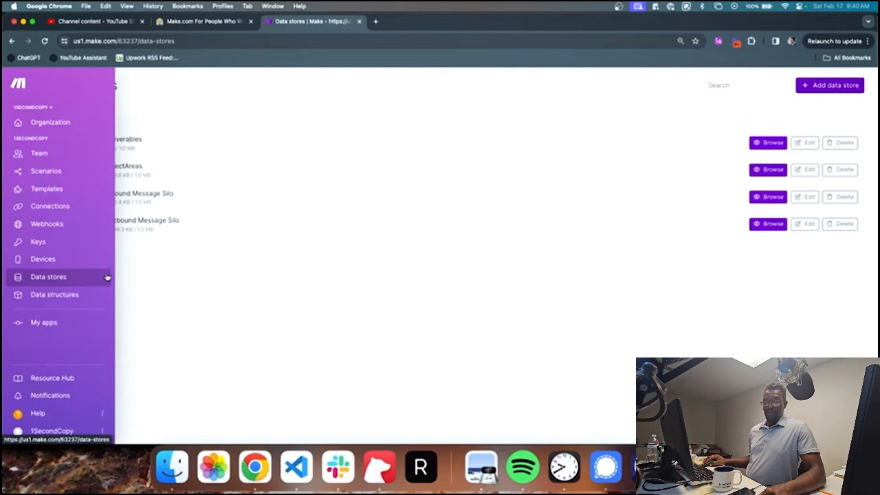
Step: Open the Data structures list, scroll through it, and select the page address
{"action": "left_click", "coordinate": [43, 295]}
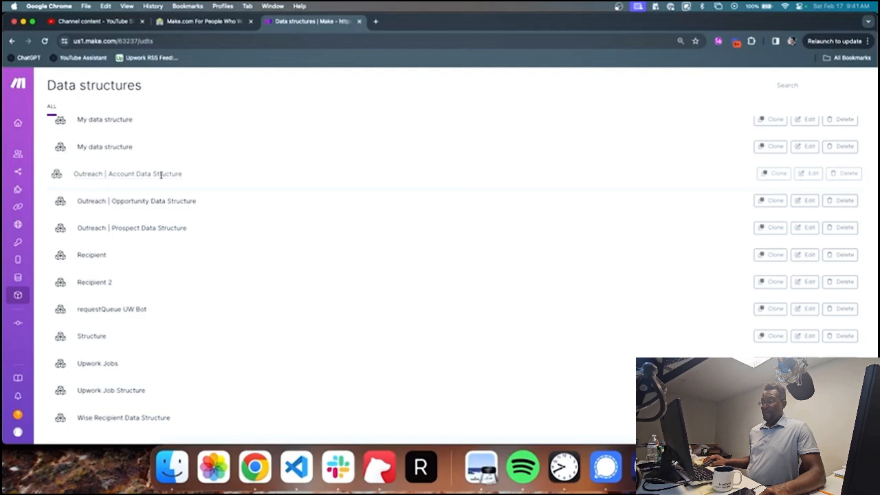
{"action": "scroll", "coordinate": [220, 264], "scroll_direction": "up", "scroll_amount": 5}
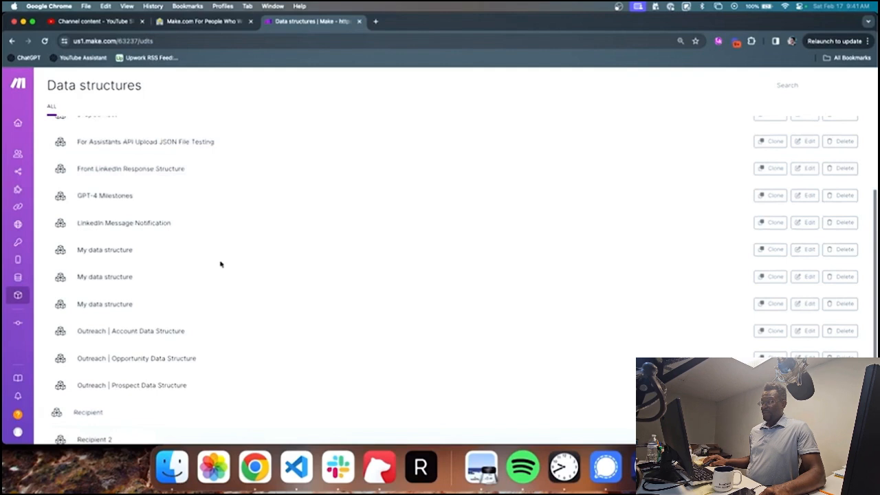
{"action": "scroll", "coordinate": [220, 261], "scroll_direction": "down", "scroll_amount": 4}
{"action": "left_click", "coordinate": [260, 42]}
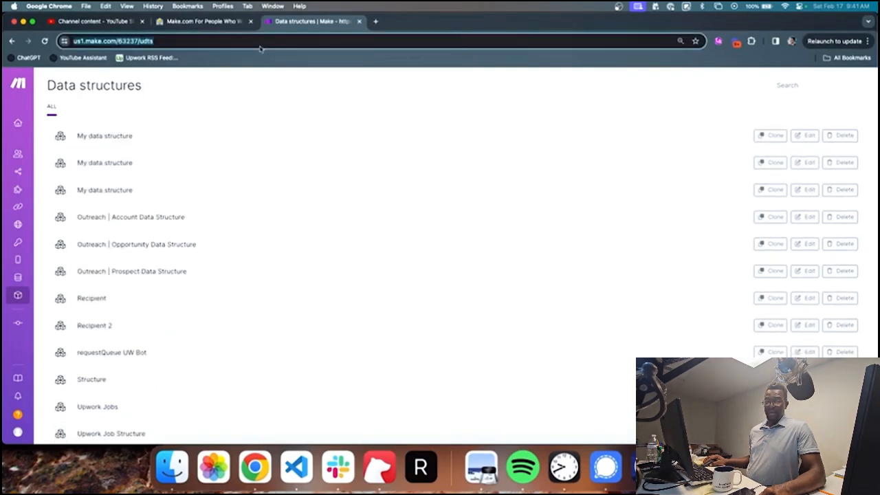
Step: Paste sample JSON fields with a name into the address bar, then open Make's custom Apps list
{"action": "type", "text": "{\"id\":\"1298123\""}
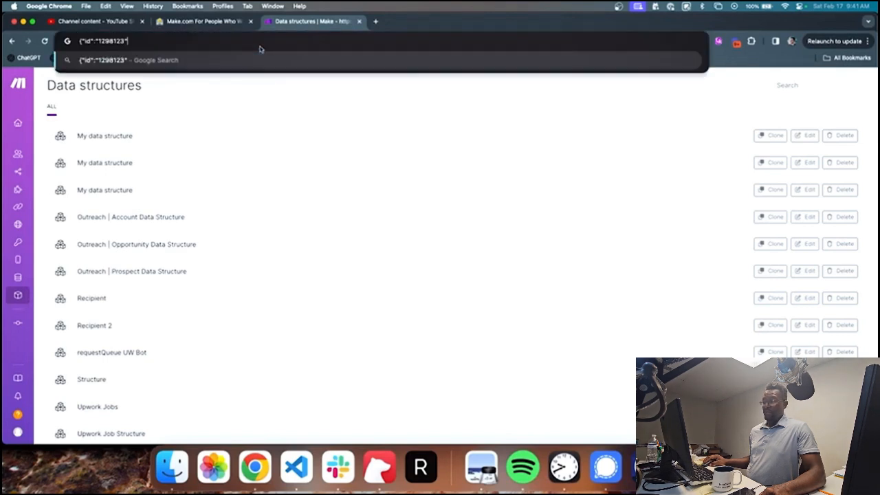
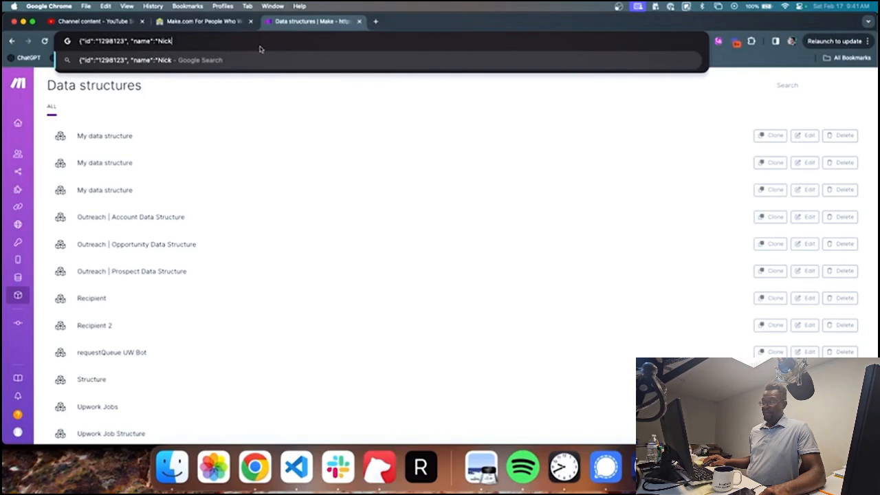
{"action": "left_click", "coordinate": [235, 101]}
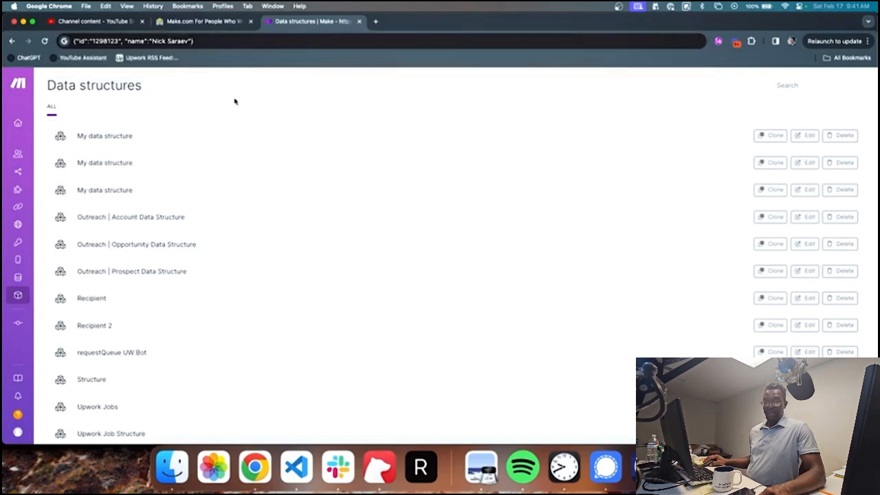
{"action": "left_click", "coordinate": [18, 322]}
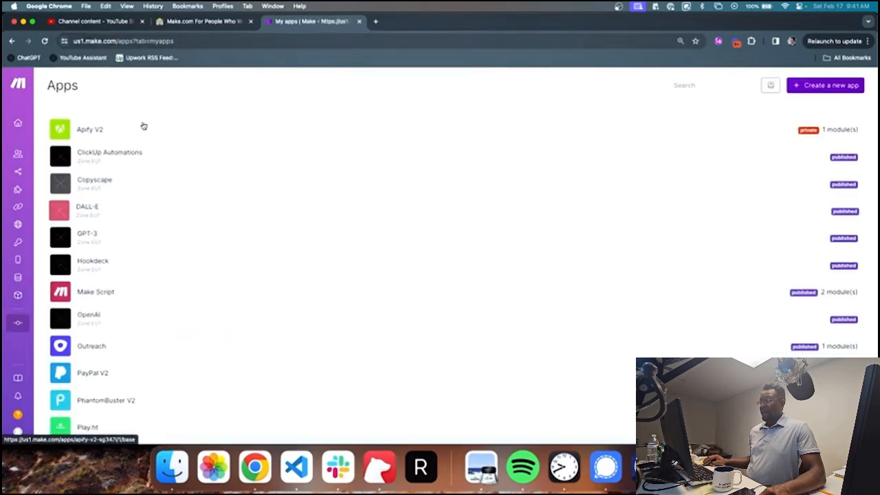
Step: Open the Resource Hub and scroll through its key concepts and recommended templates
{"action": "mouse_move", "coordinate": [31, 151]}
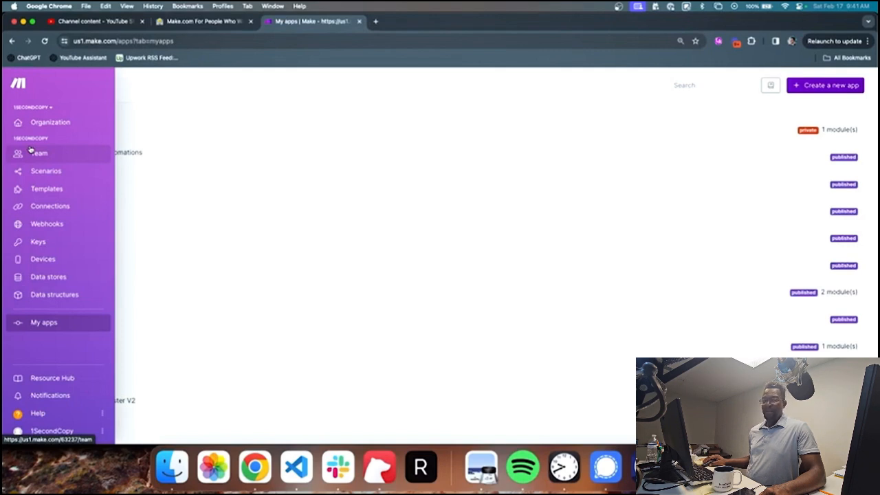
{"action": "left_click", "coordinate": [52, 377]}
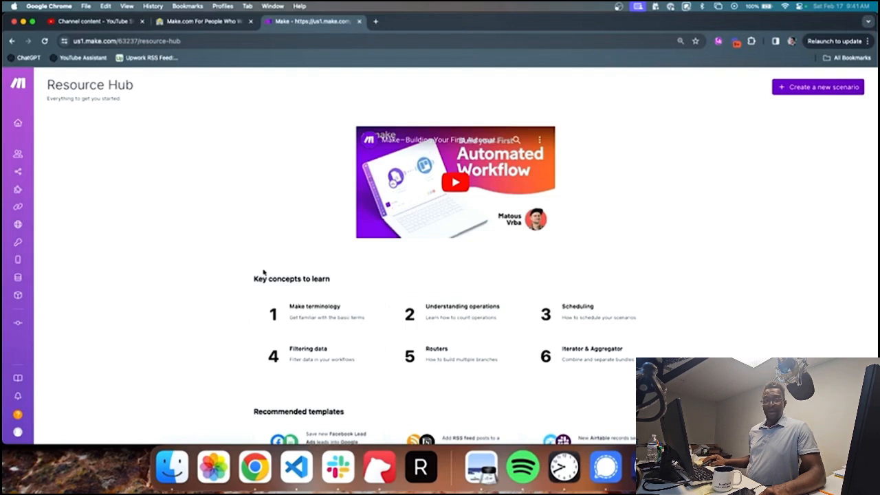
{"action": "scroll", "coordinate": [218, 236], "scroll_direction": "down", "scroll_amount": 2}
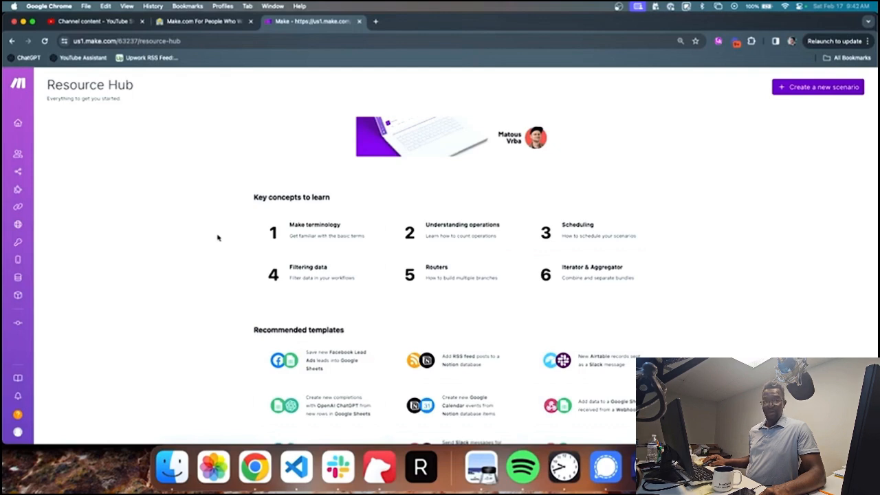
{"action": "scroll", "coordinate": [220, 230], "scroll_direction": "down", "scroll_amount": 3}
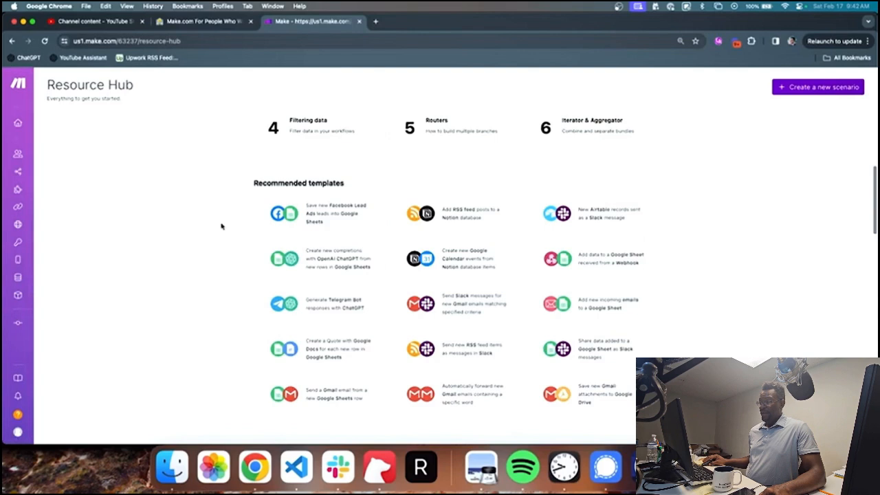
{"action": "scroll", "coordinate": [222, 226], "scroll_direction": "up", "scroll_amount": 1}
{"action": "scroll", "coordinate": [221, 226], "scroll_direction": "up", "scroll_amount": 1}
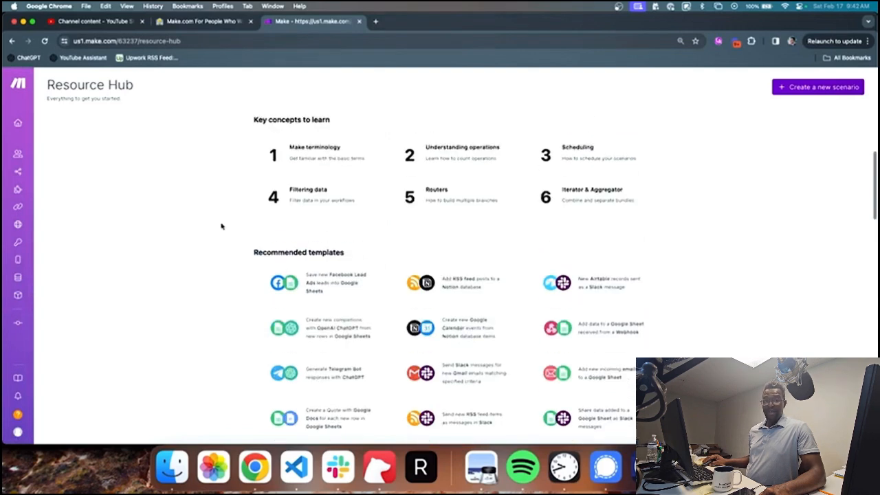
{"action": "mouse_move", "coordinate": [49, 376]}
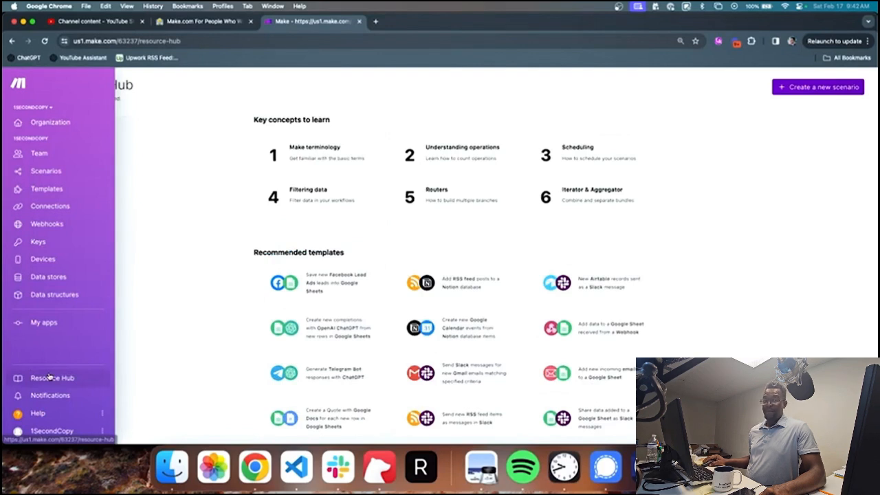
Step: View Notifications, which show none in the US1 zone, then bring up the account menu
{"action": "left_click", "coordinate": [50, 395]}
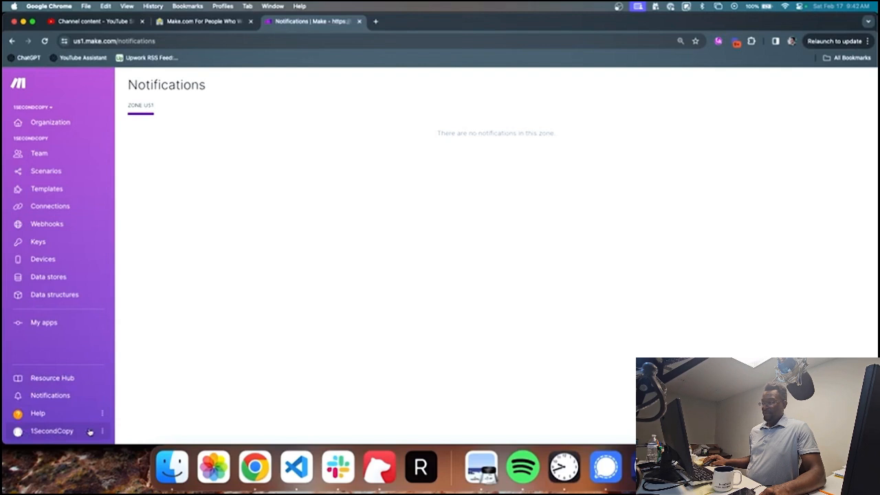
{"action": "left_click", "coordinate": [90, 432]}
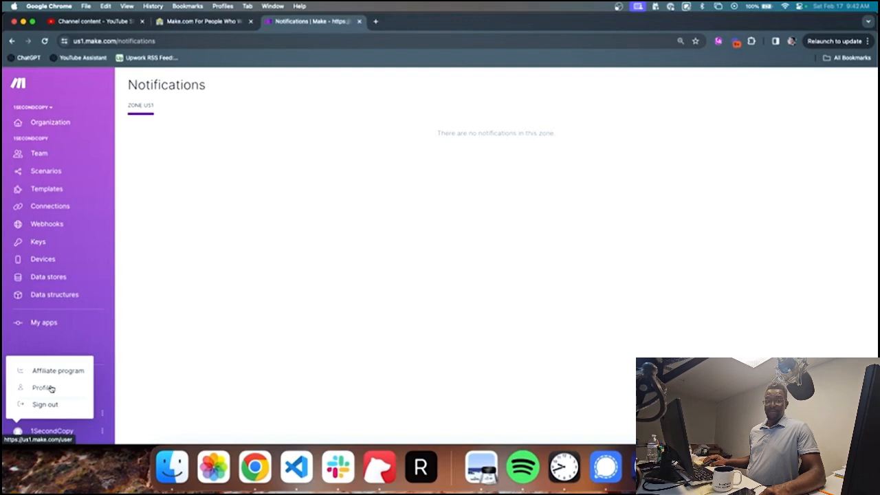
Step: Review the profile's email preferences, then return to the All scenarios list
{"action": "left_click", "coordinate": [43, 387]}
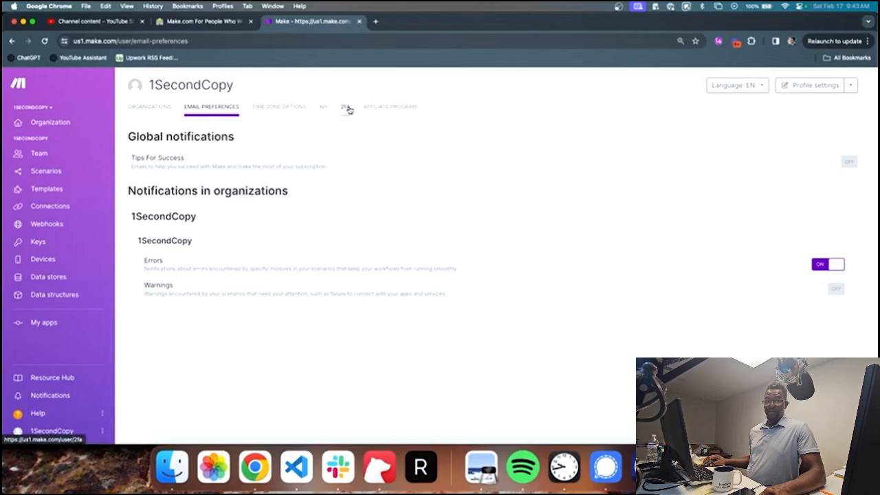
{"action": "left_click", "coordinate": [68, 171]}
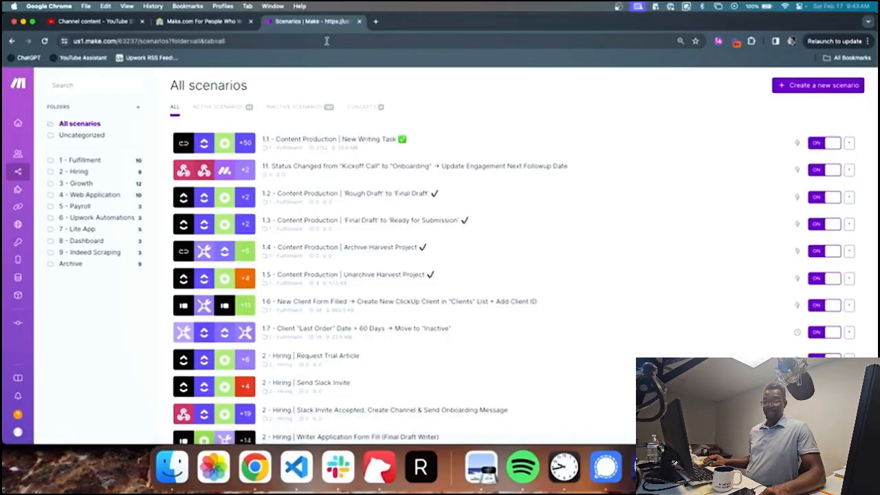
Step: Create a new blank, untitled scenario from the Scenarios page
{"action": "mouse_move", "coordinate": [53, 179]}
{"action": "left_click", "coordinate": [793, 88]}
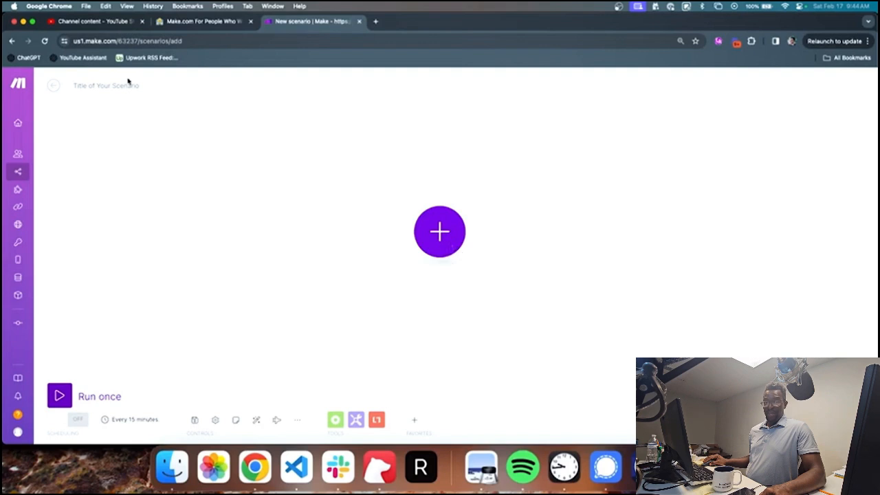
Step: Select the 'Title of Your Scenario' placeholder at the editor's top left
{"action": "left_click", "coordinate": [127, 84]}
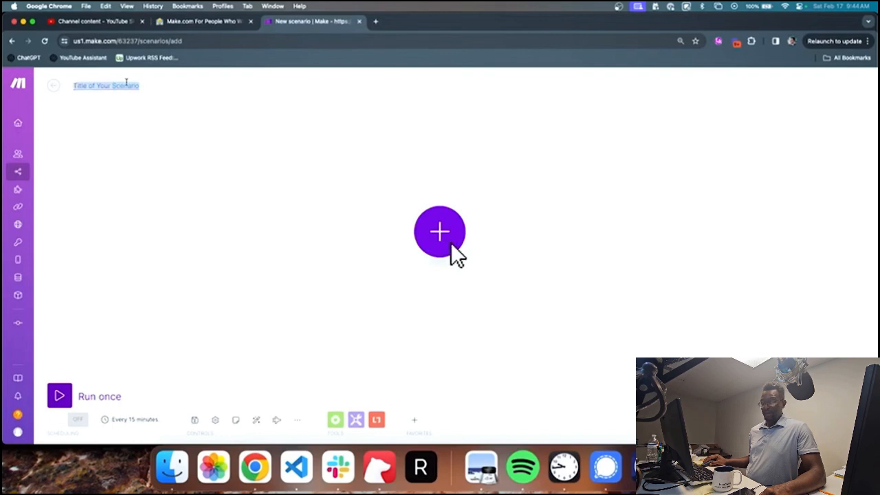
Step: Title the scenario 'Turn Google Sheets Row Into An Email' and commit the name
{"action": "type", "text": "Turn Google Sheets Row Into An Email"}
{"action": "left_click", "coordinate": [132, 135]}
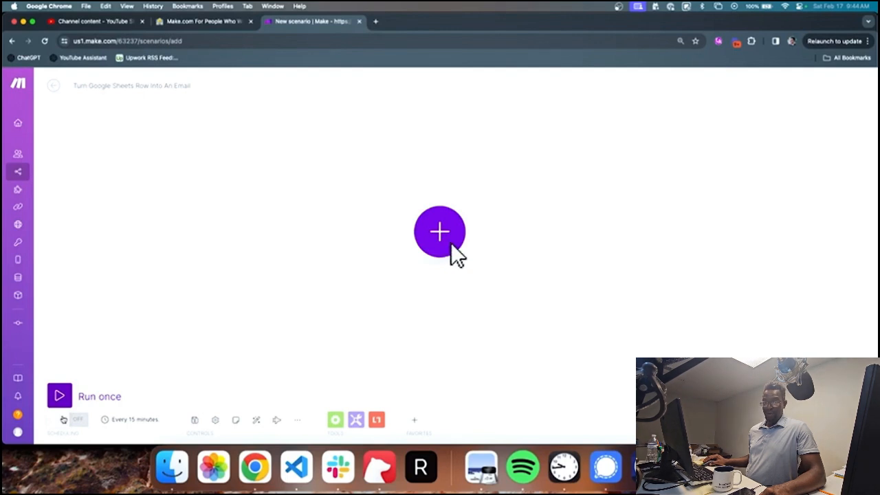
{"action": "left_click", "coordinate": [63, 419]}
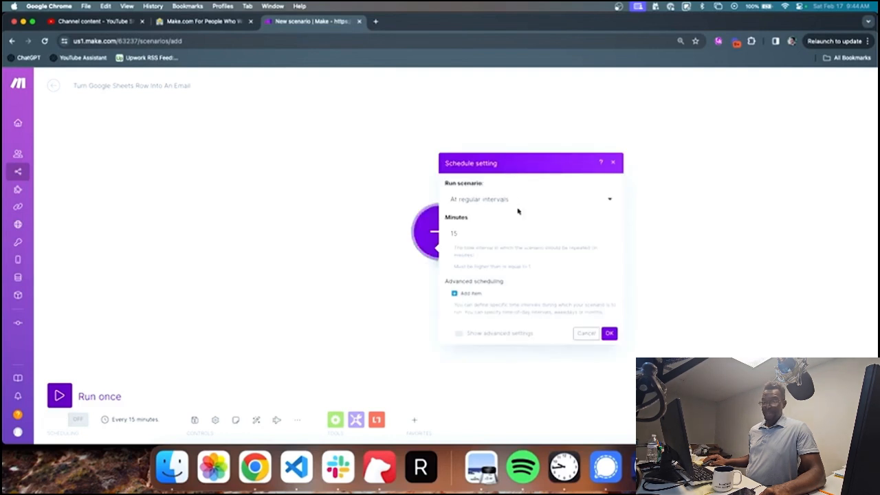
{"action": "left_click", "coordinate": [486, 202]}
{"action": "left_click", "coordinate": [481, 213]}
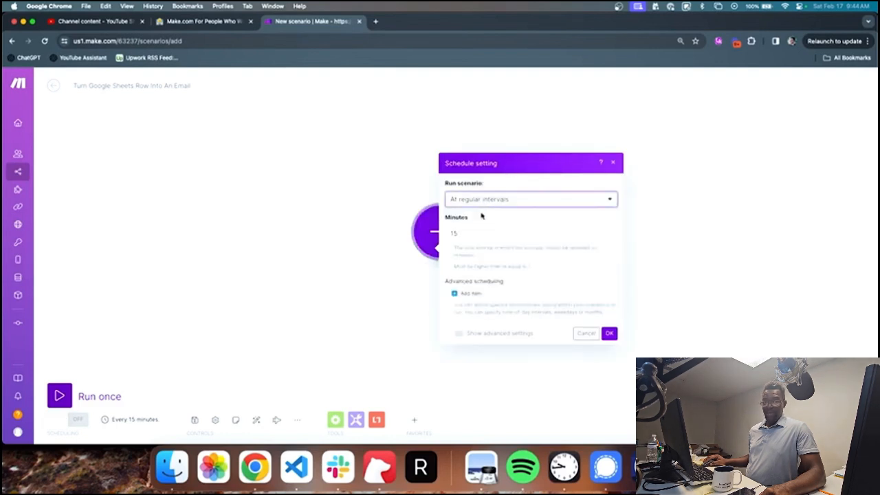
{"action": "left_click", "coordinate": [481, 200]}
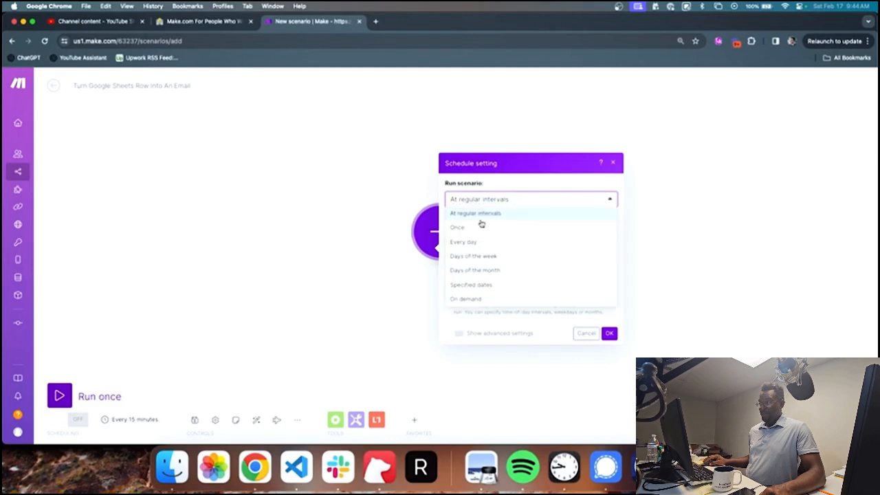
{"action": "left_click", "coordinate": [479, 227]}
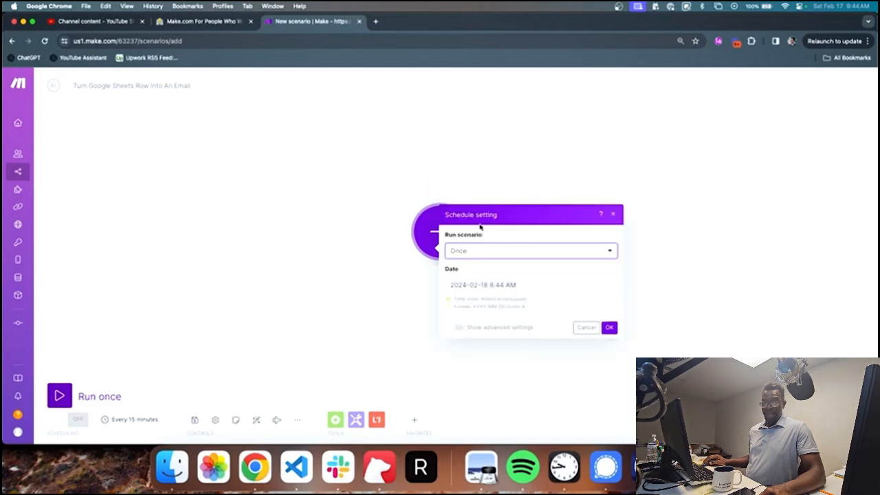
{"action": "left_click", "coordinate": [481, 247]}
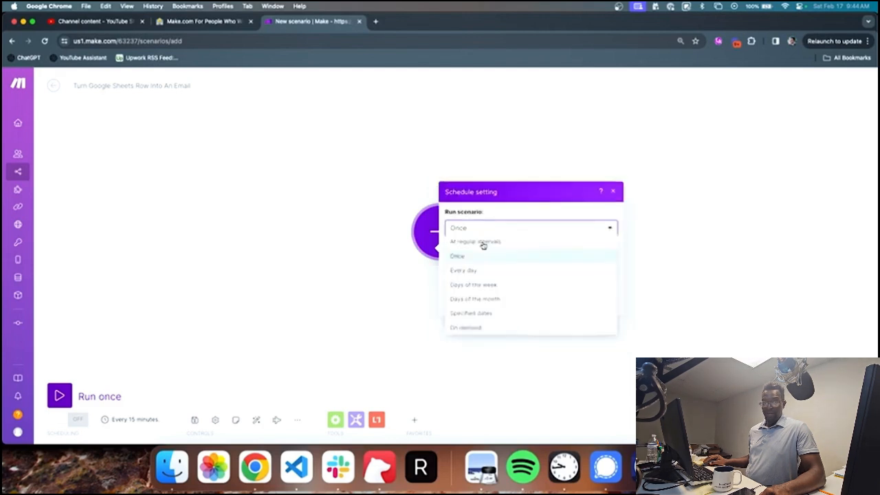
{"action": "left_click", "coordinate": [482, 297]}
{"action": "scroll", "coordinate": [463, 252], "scroll_direction": "down", "scroll_amount": 1}
{"action": "scroll", "coordinate": [462, 268], "scroll_direction": "down", "scroll_amount": 3}
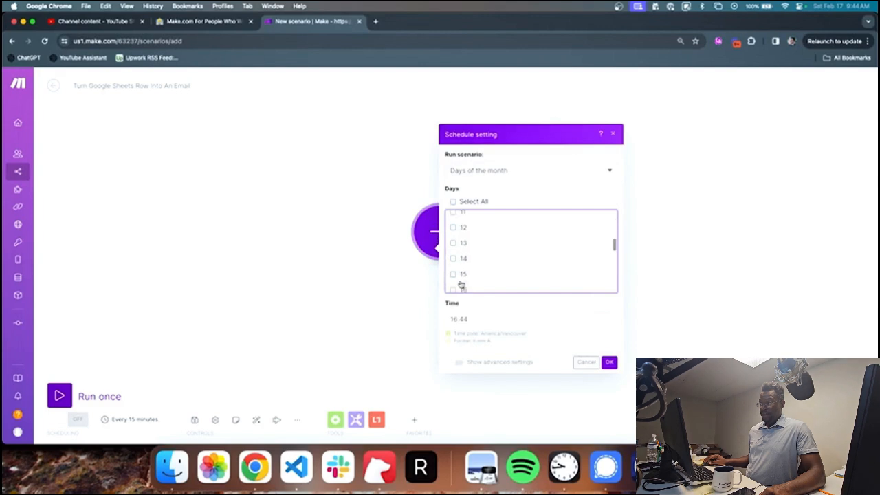
{"action": "left_click", "coordinate": [453, 274]}
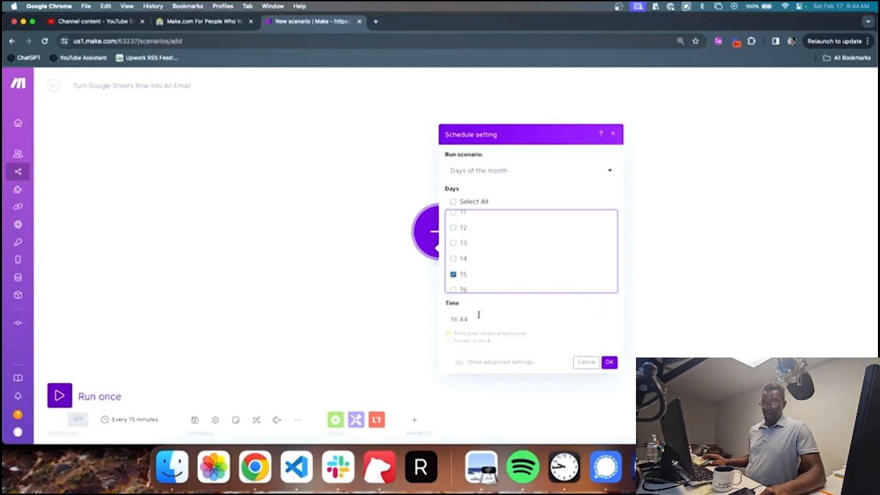
{"action": "left_click", "coordinate": [613, 134]}
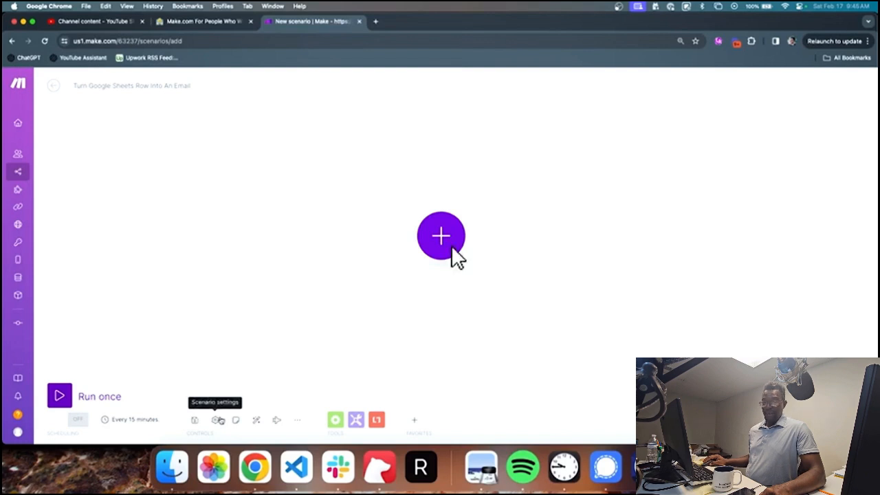
Step: Set Allow storing of Incomplete Executions to Yes in the scenario settings
{"action": "left_click", "coordinate": [217, 420]}
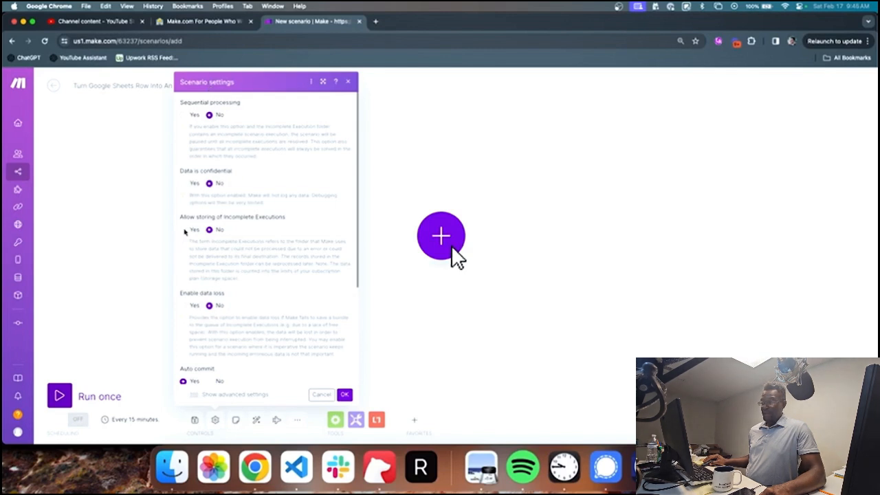
{"action": "left_click", "coordinate": [185, 230]}
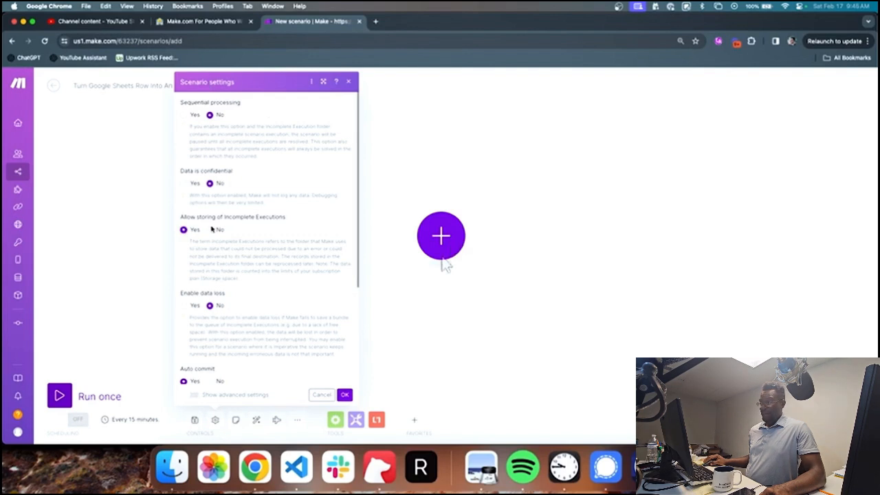
{"action": "key", "text": "Escape"}
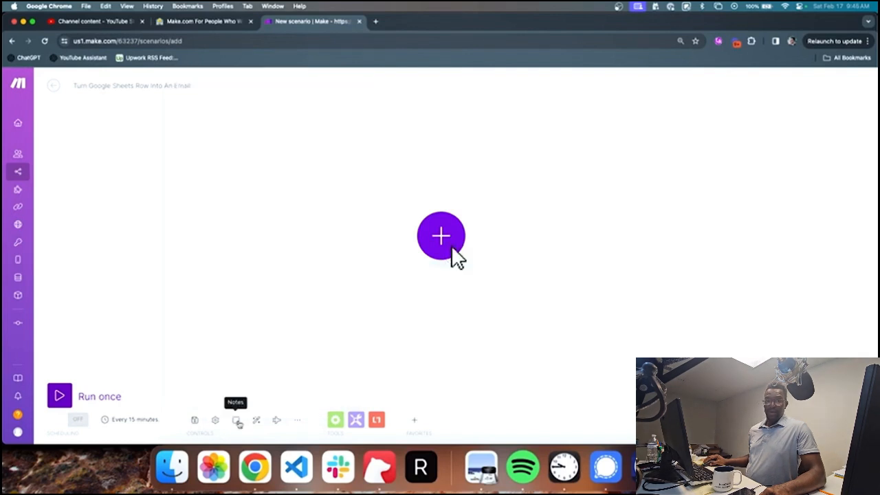
Step: Glance at the scenario notes, then bring up the app list for the first module
{"action": "left_click", "coordinate": [237, 420]}
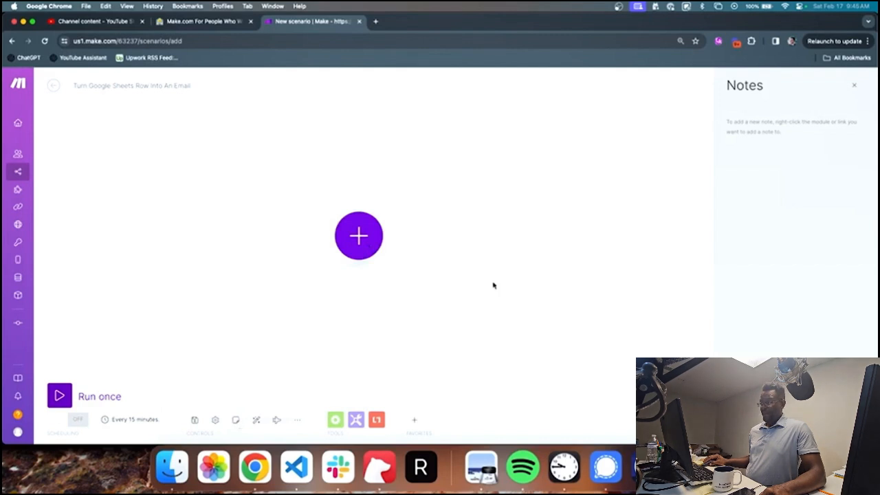
{"action": "left_click", "coordinate": [855, 85]}
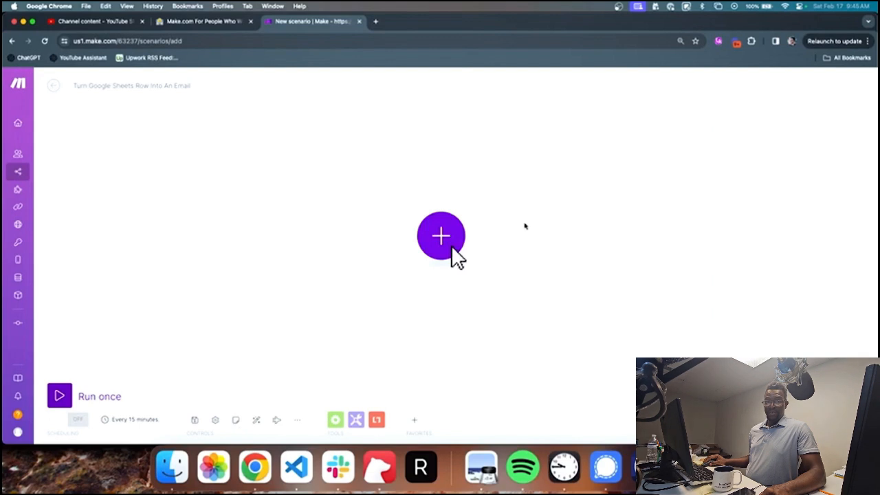
{"action": "left_click", "coordinate": [448, 244]}
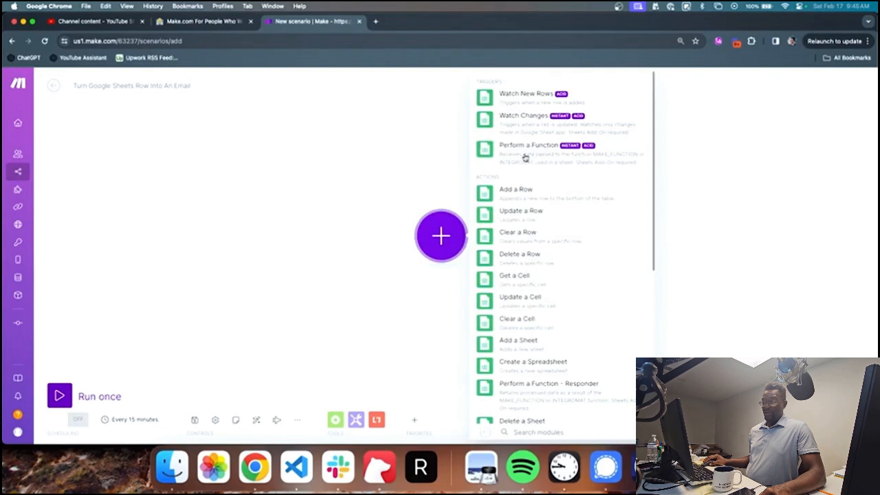
Step: Add a Google Sheets Watch New Rows trigger followed by a Google Sheets Add a Row module
{"action": "left_click", "coordinate": [524, 101]}
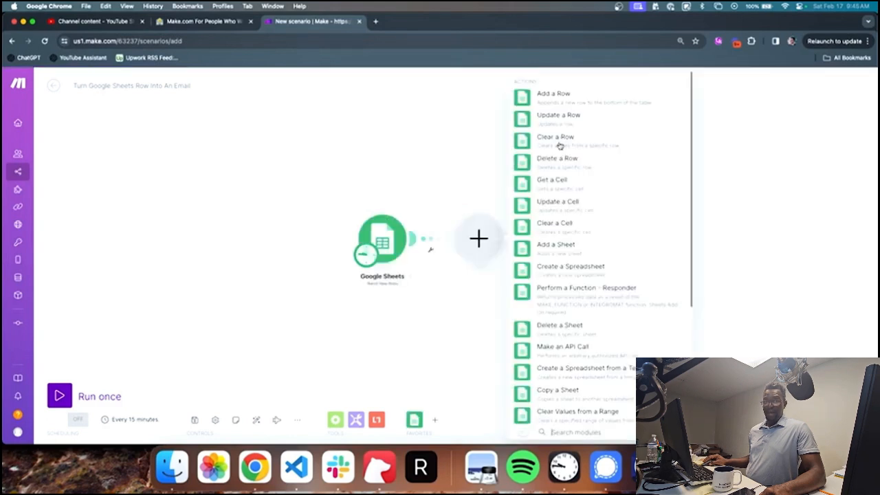
{"action": "left_click", "coordinate": [559, 144]}
{"action": "left_click", "coordinate": [445, 181]}
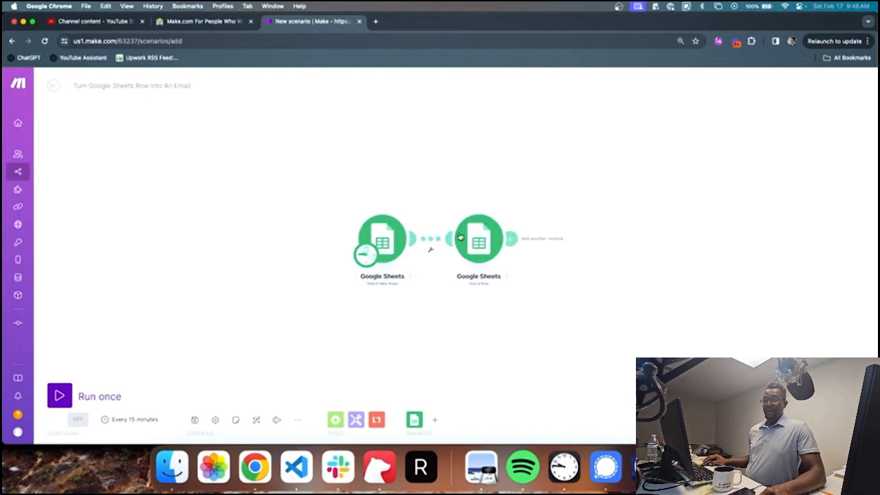
{"action": "left_click_drag", "start_coordinate": [460, 237], "coordinate": [481, 160]}
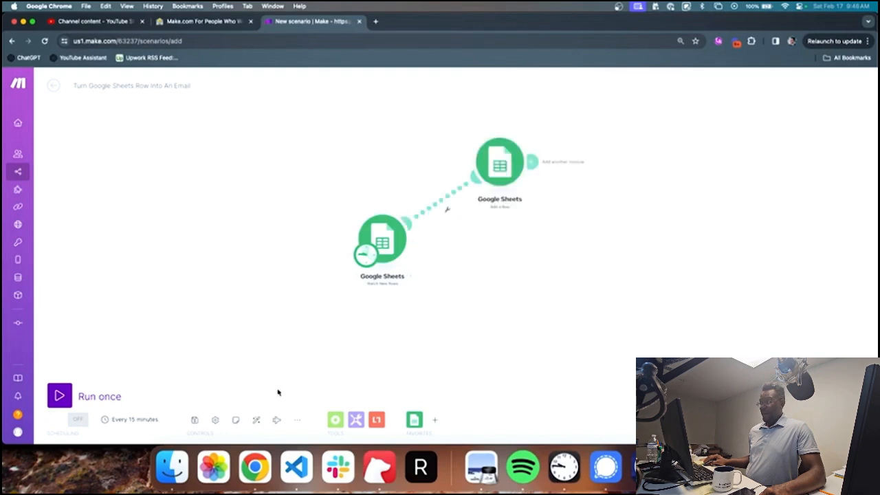
{"action": "left_click", "coordinate": [256, 420]}
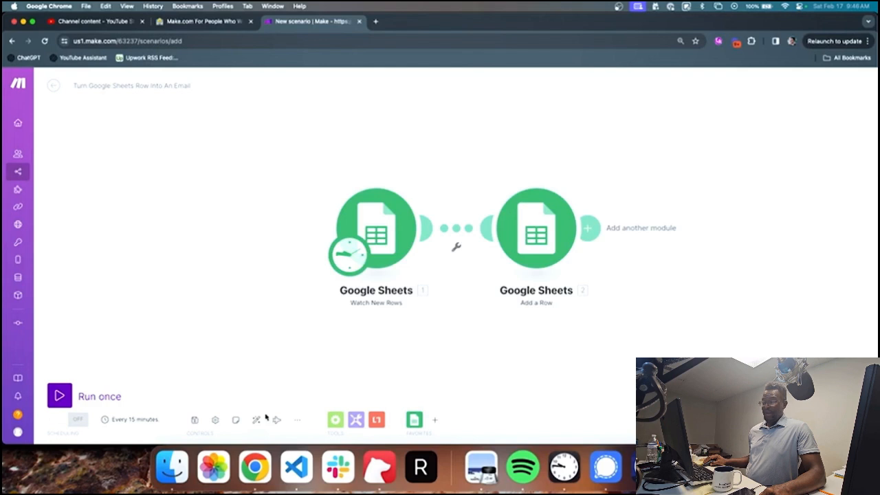
{"action": "left_click", "coordinate": [266, 418]}
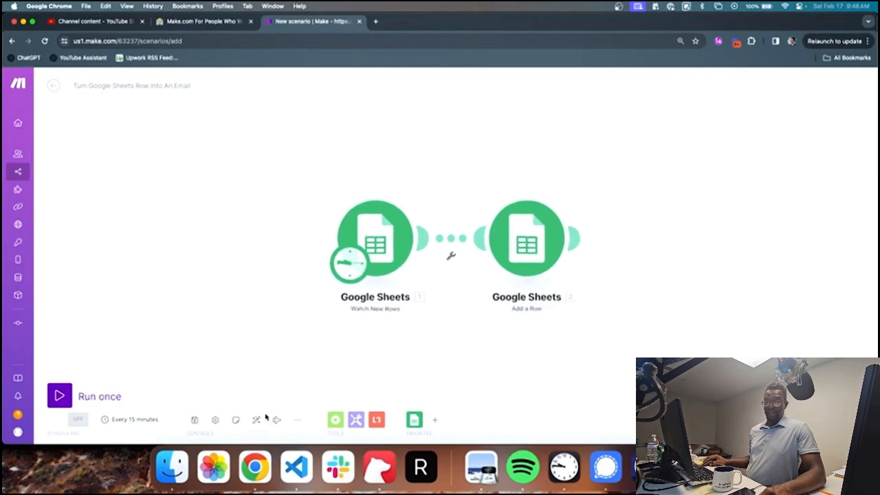
{"action": "scroll", "coordinate": [304, 341], "scroll_direction": "down", "scroll_amount": 3}
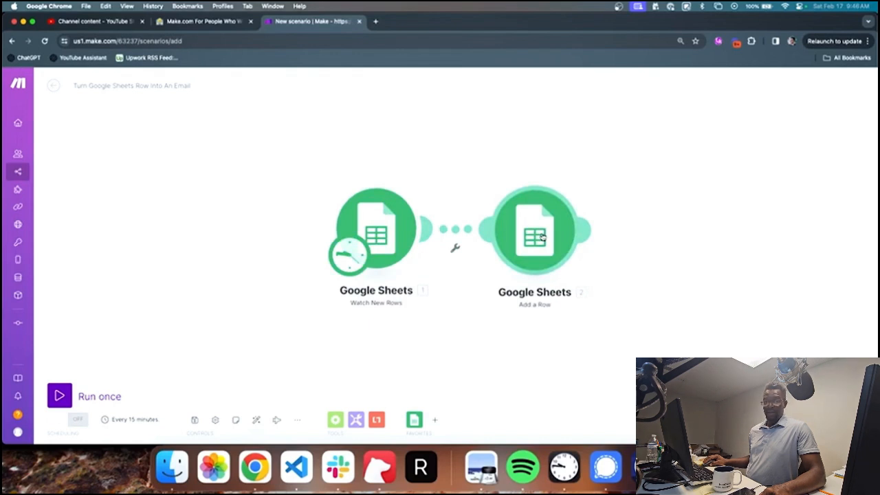
{"action": "scroll", "coordinate": [491, 278], "scroll_direction": "down", "scroll_amount": 2}
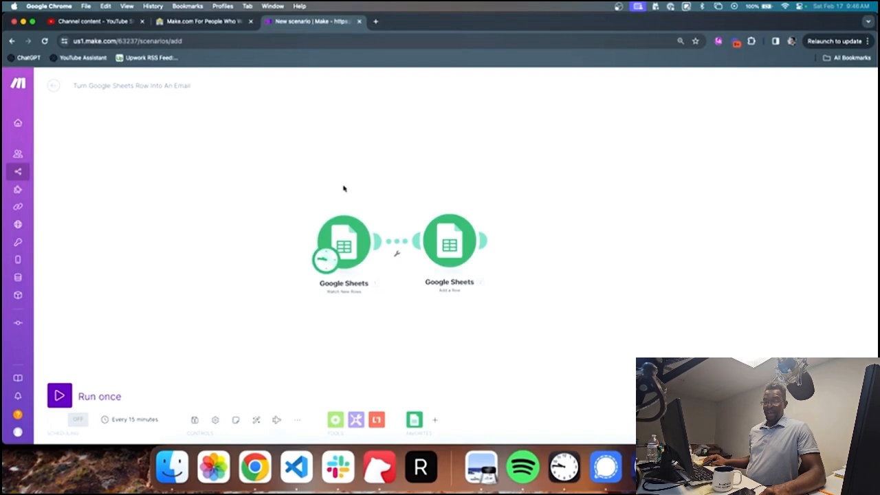
Step: Play the Explain flow animation and open the menu with blueprint and version options
{"action": "left_click", "coordinate": [278, 419]}
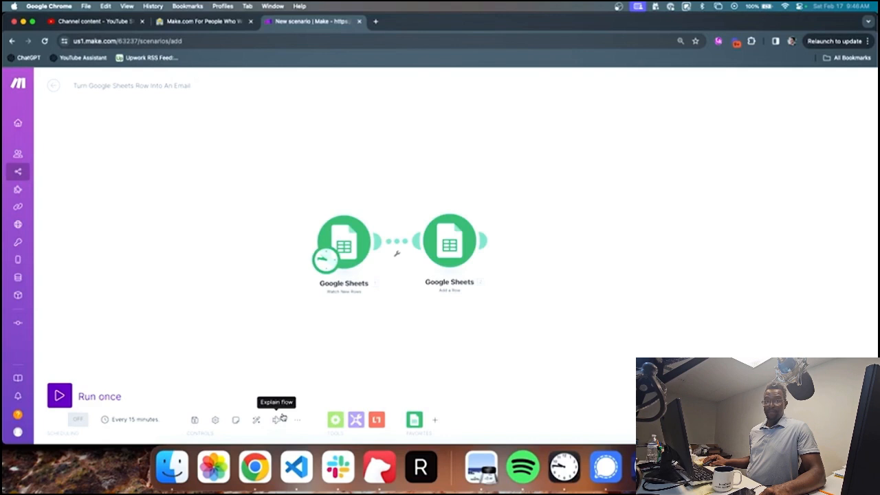
{"action": "left_click", "coordinate": [297, 420]}
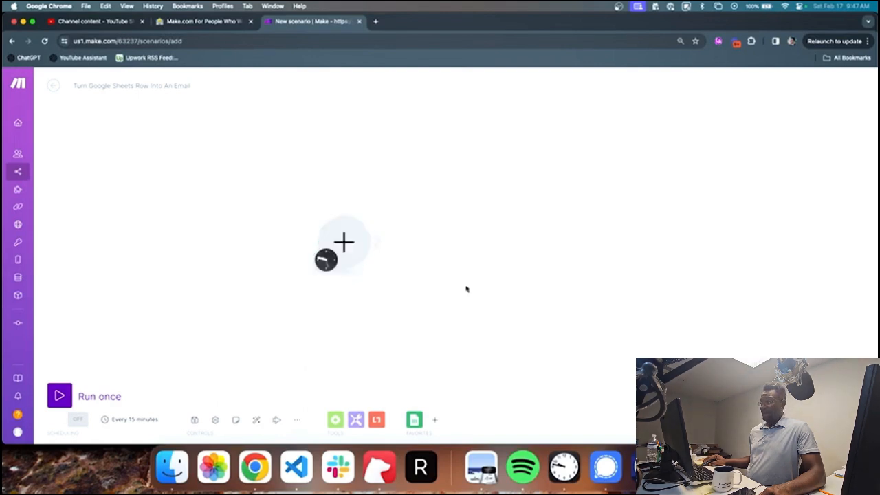
Step: Move the empty starting module and browse the full list of applications
{"action": "left_click_drag", "start_coordinate": [342, 240], "coordinate": [438, 224]}
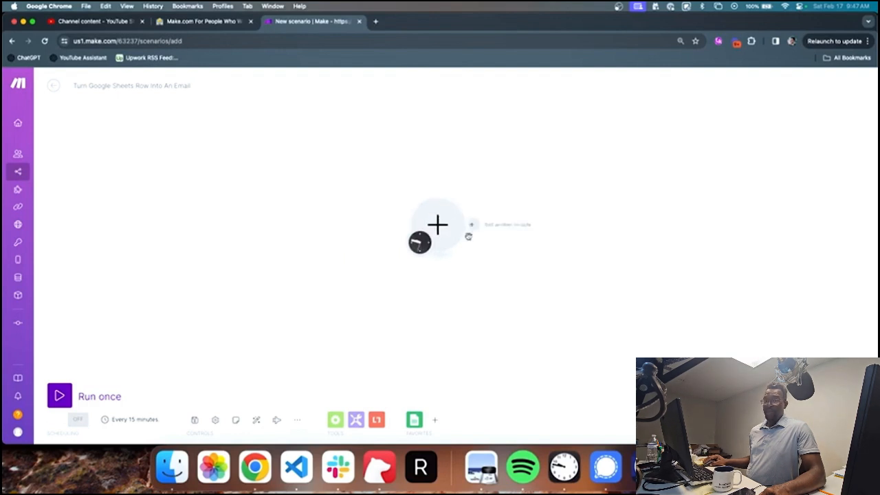
{"action": "left_click", "coordinate": [470, 224]}
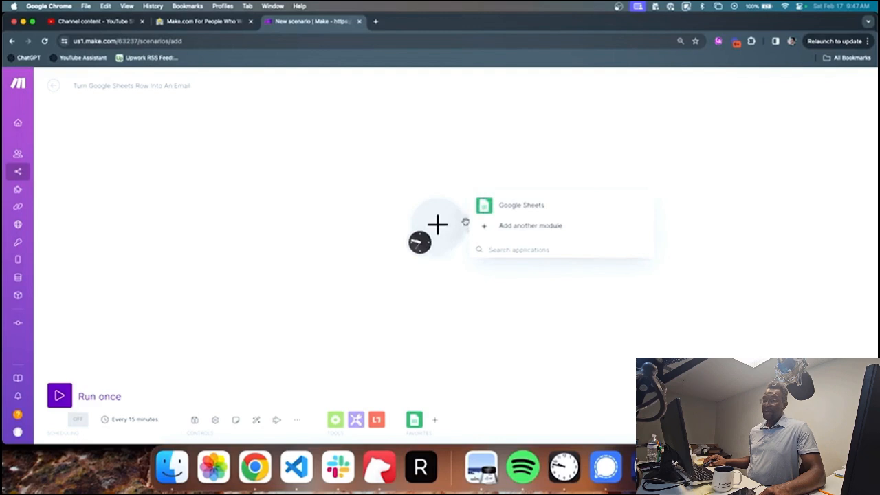
{"action": "left_click", "coordinate": [510, 225]}
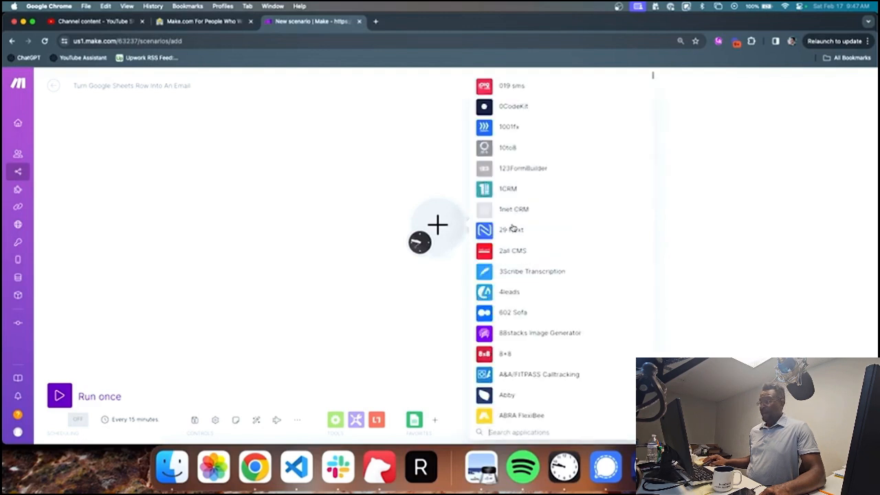
{"action": "scroll", "coordinate": [510, 220], "scroll_direction": "down", "scroll_amount": 3}
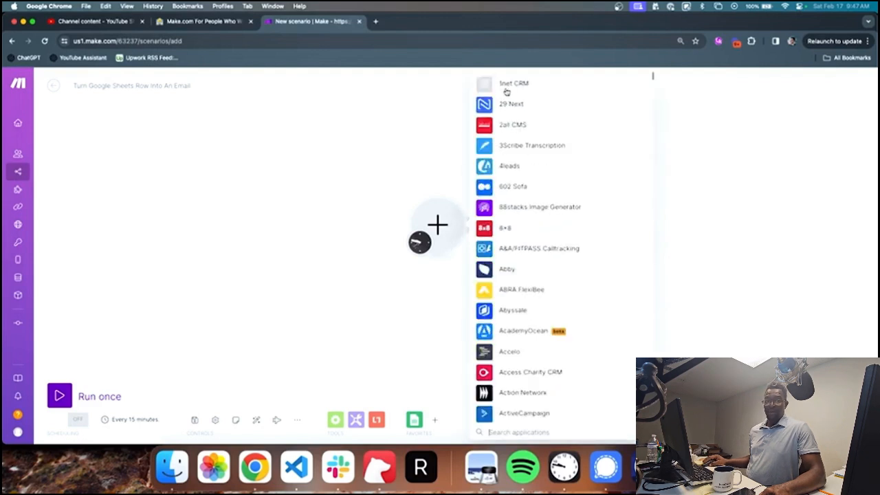
{"action": "scroll", "coordinate": [505, 91], "scroll_direction": "down", "scroll_amount": 5}
{"action": "scroll", "coordinate": [506, 91], "scroll_direction": "down", "scroll_amount": 5}
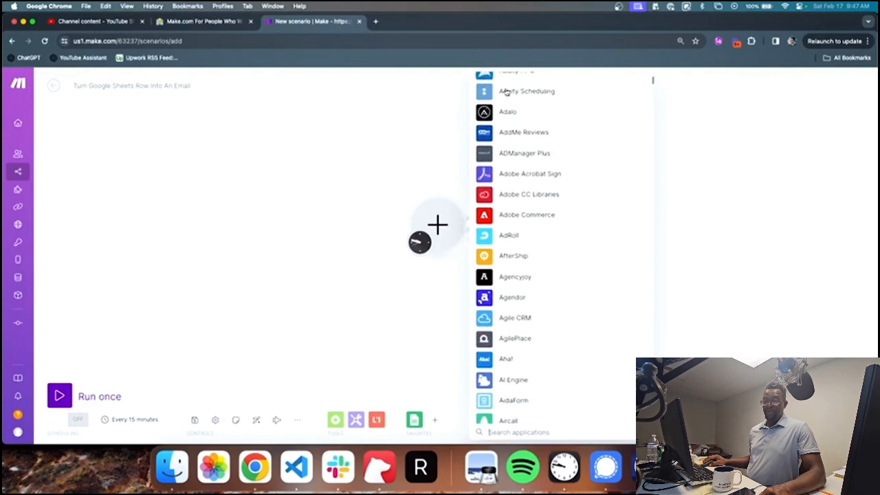
{"action": "scroll", "coordinate": [505, 91], "scroll_direction": "down", "scroll_amount": 2}
{"action": "scroll", "coordinate": [506, 91], "scroll_direction": "up", "scroll_amount": 10}
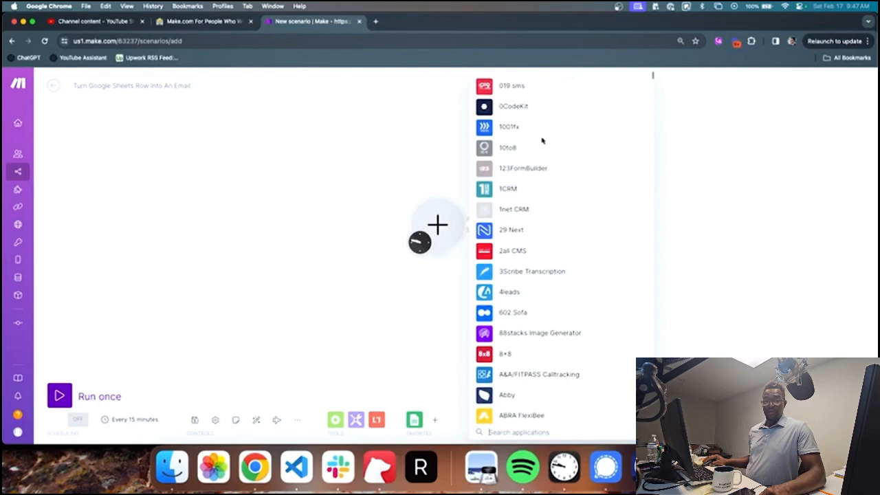
{"action": "scroll", "coordinate": [541, 141], "scroll_direction": "down", "scroll_amount": 4}
{"action": "scroll", "coordinate": [541, 141], "scroll_direction": "down", "scroll_amount": 3}
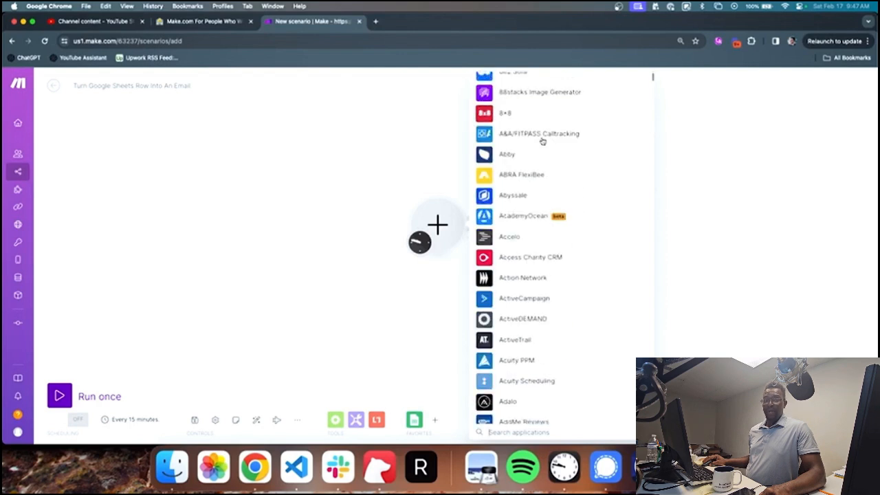
{"action": "scroll", "coordinate": [542, 141], "scroll_direction": "down", "scroll_amount": 5}
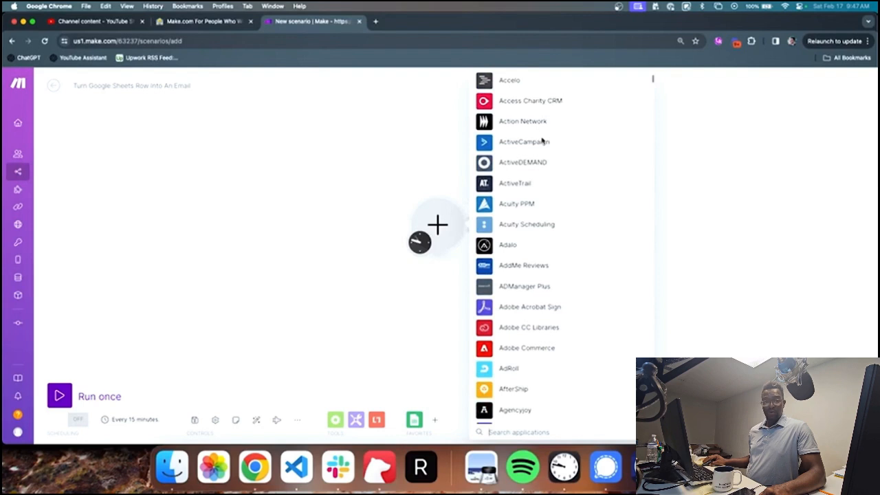
{"action": "scroll", "coordinate": [541, 141], "scroll_direction": "down", "scroll_amount": 4}
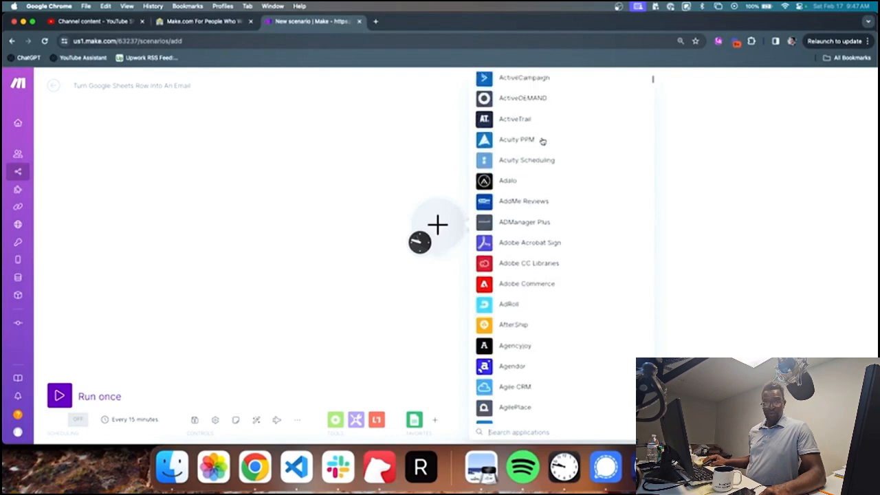
{"action": "scroll", "coordinate": [542, 141], "scroll_direction": "down", "scroll_amount": 5}
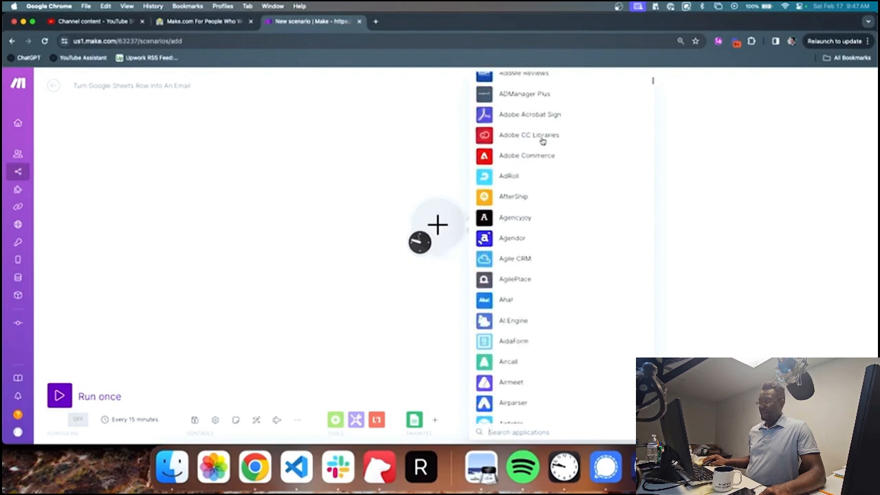
{"action": "scroll", "coordinate": [541, 141], "scroll_direction": "down", "scroll_amount": 8}
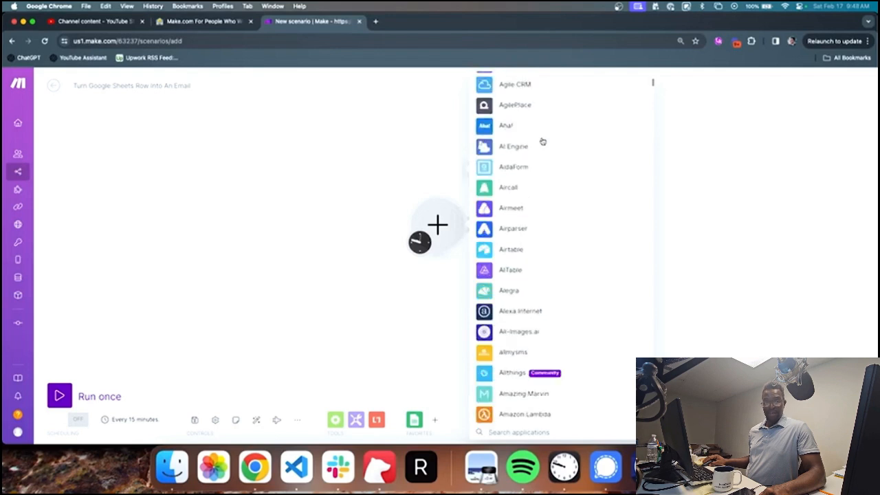
{"action": "scroll", "coordinate": [542, 141], "scroll_direction": "down", "scroll_amount": 3}
{"action": "scroll", "coordinate": [541, 141], "scroll_direction": "down", "scroll_amount": 9}
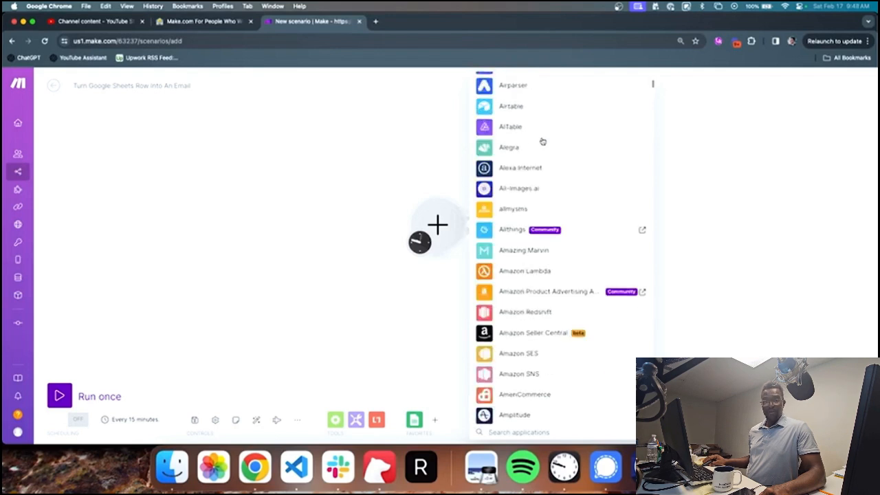
{"action": "scroll", "coordinate": [541, 141], "scroll_direction": "down", "scroll_amount": 7}
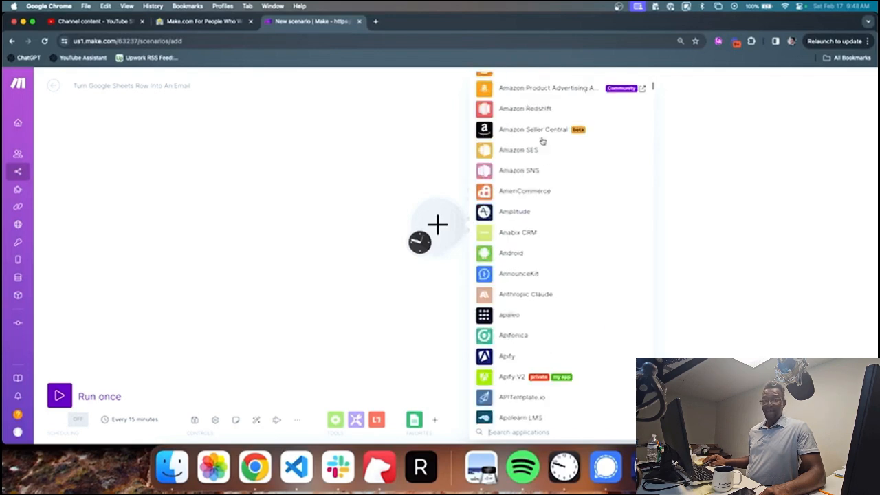
{"action": "scroll", "coordinate": [541, 141], "scroll_direction": "down", "scroll_amount": 2}
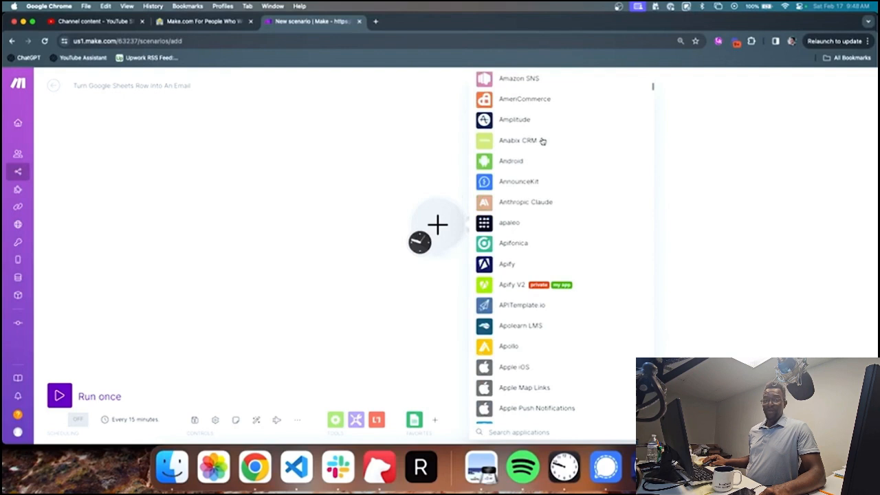
Step: Look at the Android app's modules, then close the application list without choosing an app
{"action": "left_click", "coordinate": [521, 161]}
{"action": "scroll", "coordinate": [526, 170], "scroll_direction": "up", "scroll_amount": 10}
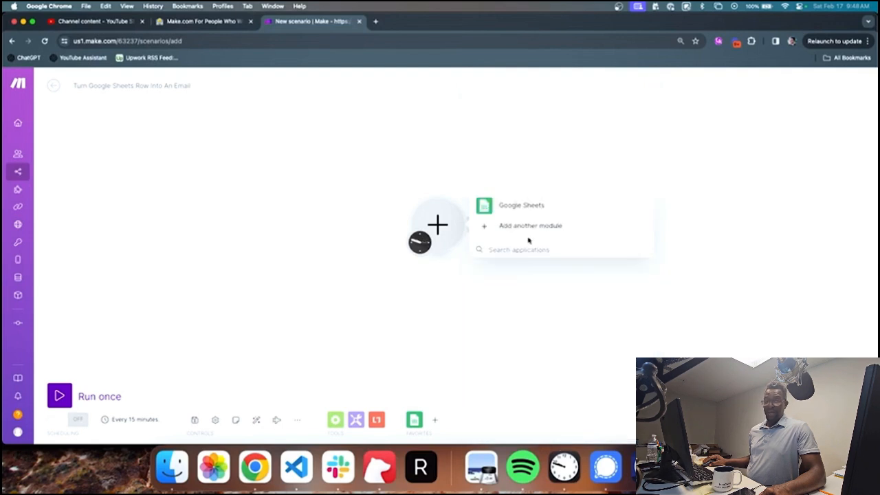
{"action": "left_click", "coordinate": [530, 234]}
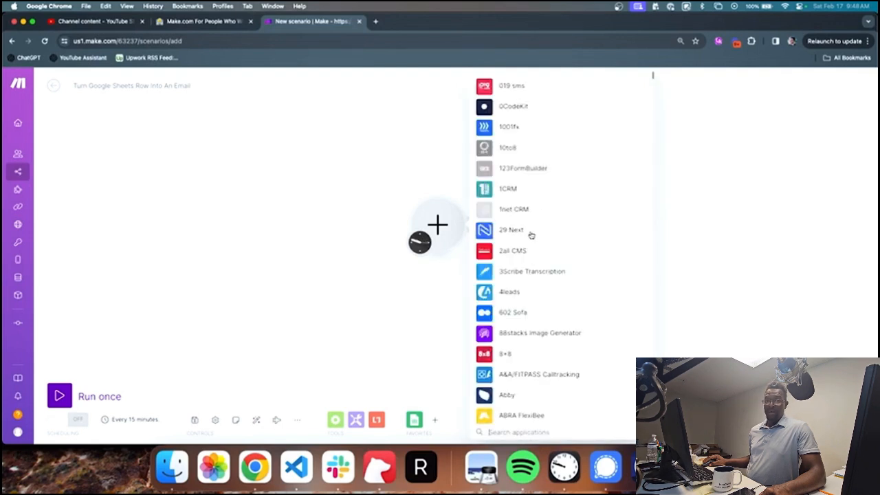
{"action": "scroll", "coordinate": [546, 266], "scroll_direction": "down", "scroll_amount": 15}
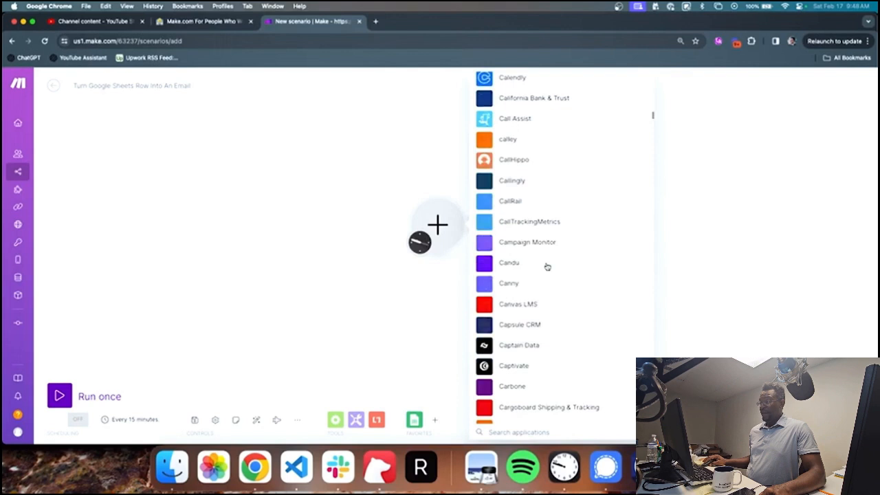
{"action": "scroll", "coordinate": [547, 267], "scroll_direction": "down", "scroll_amount": 15}
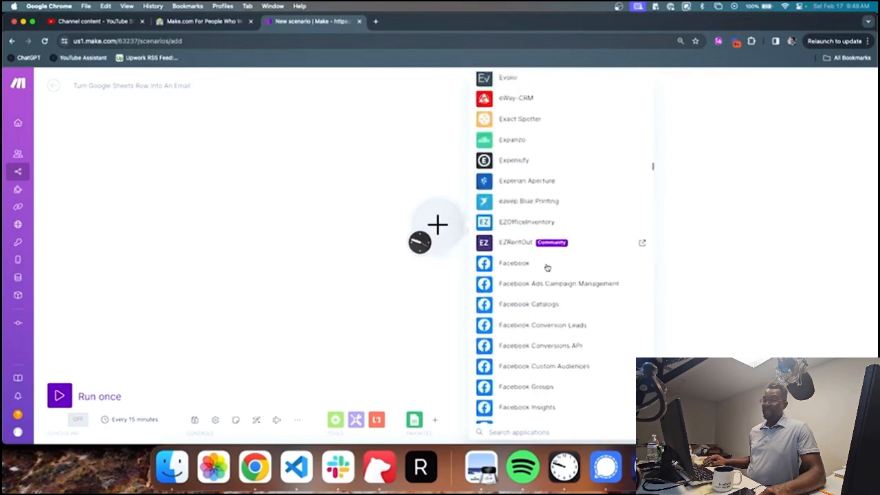
{"action": "scroll", "coordinate": [547, 266], "scroll_direction": "down", "scroll_amount": 5}
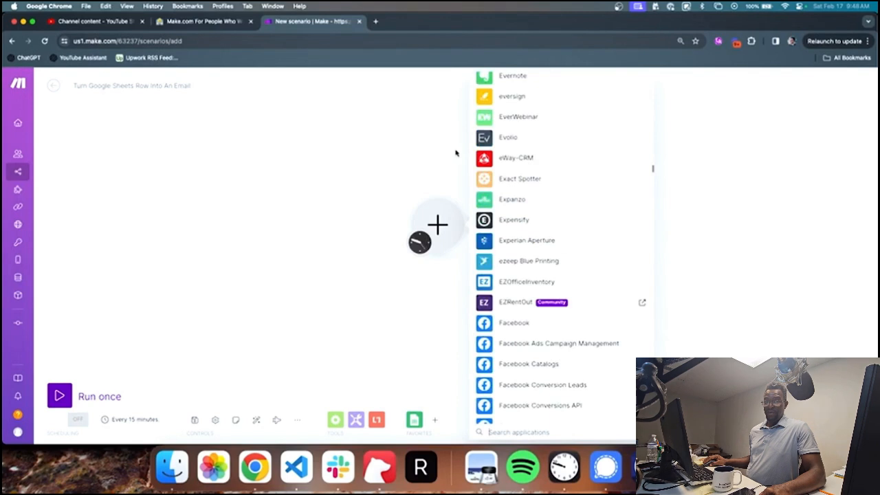
{"action": "left_click", "coordinate": [455, 153]}
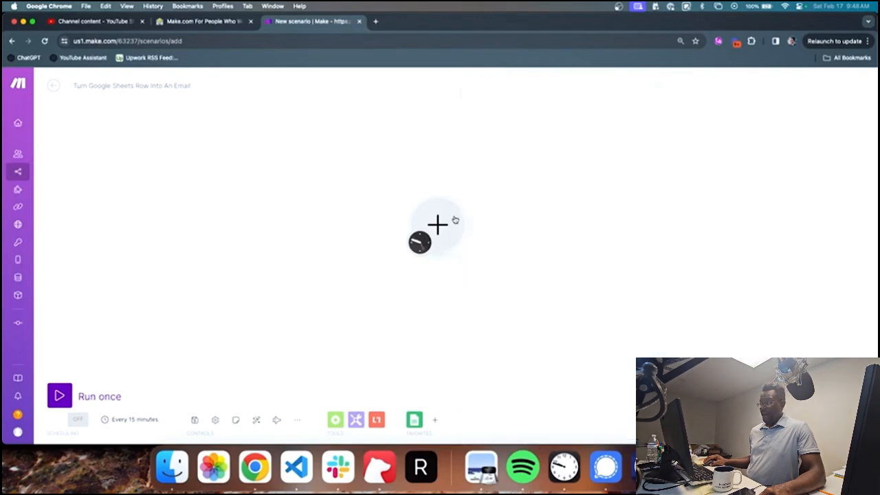
Step: Choose Google Sheets to list its triggers and actions, such as Watch New Rows
{"action": "left_click", "coordinate": [490, 207]}
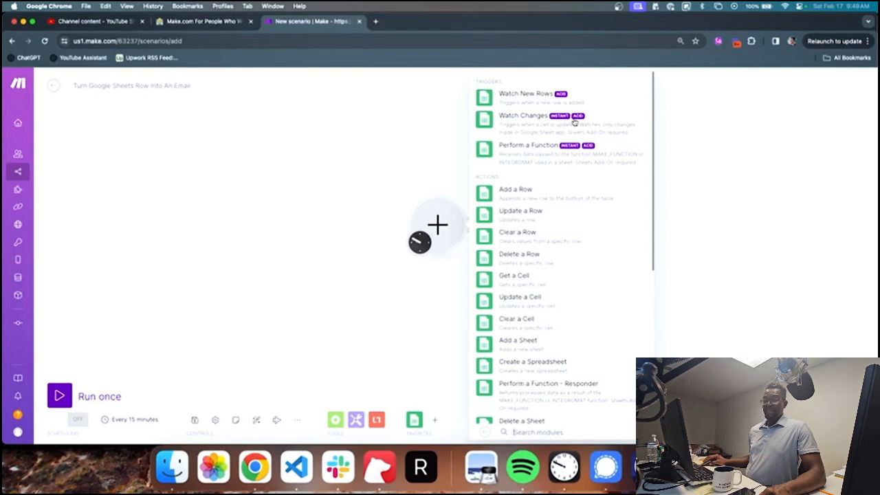
Step: Add Watch New Rows with a new Google connection named '1SecondCopy (Feb 17 2024)', then sign in
{"action": "left_click", "coordinate": [546, 101]}
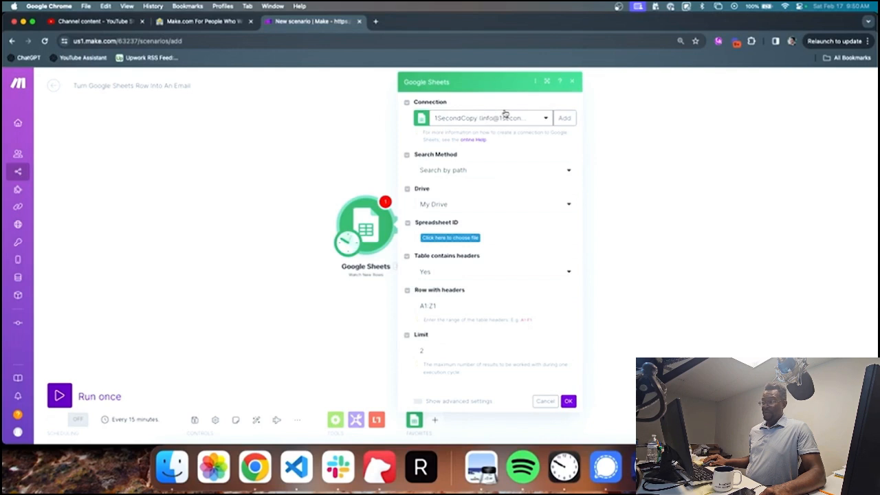
{"action": "left_click", "coordinate": [562, 119]}
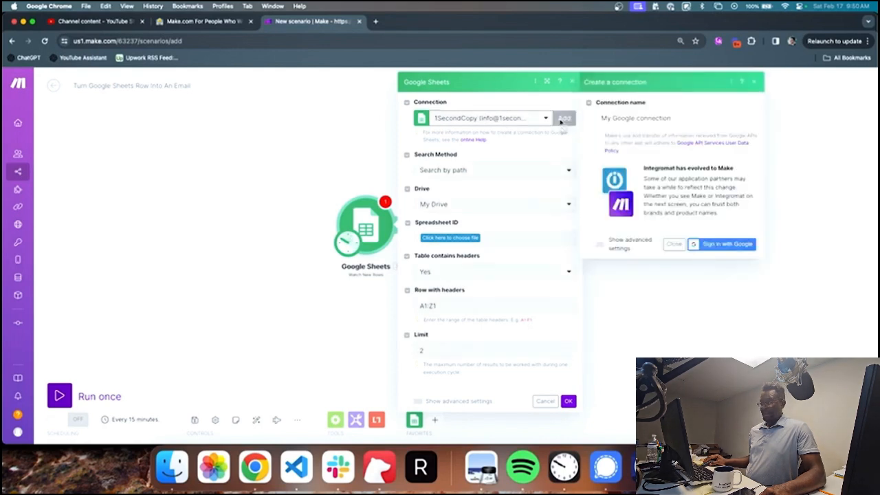
{"action": "left_click", "coordinate": [672, 116]}
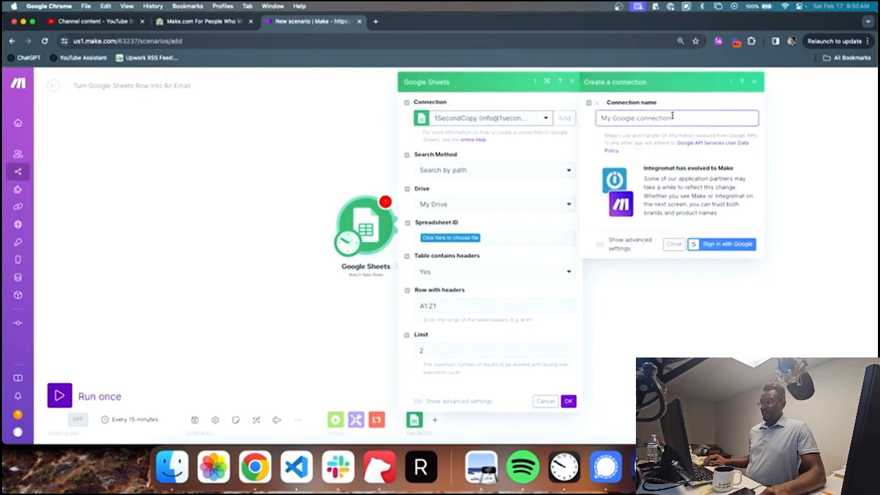
{"action": "triple_click", "coordinate": [672, 117]}
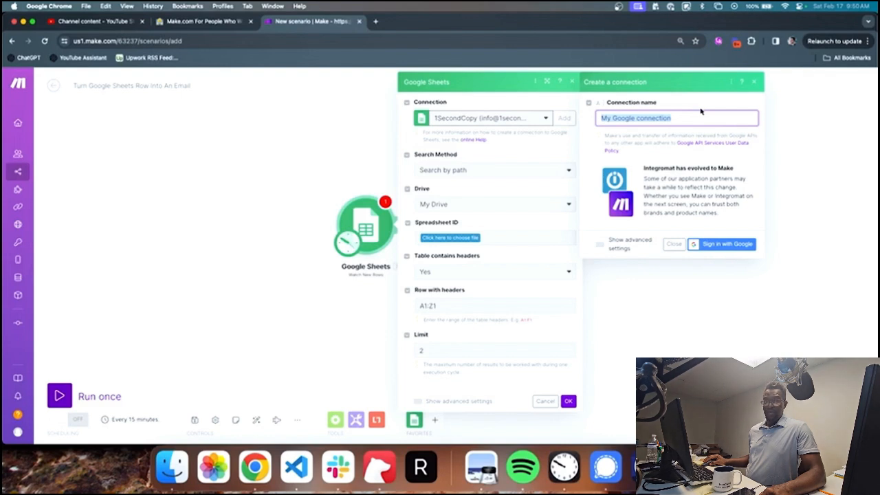
{"action": "type", "text": "1Second"}
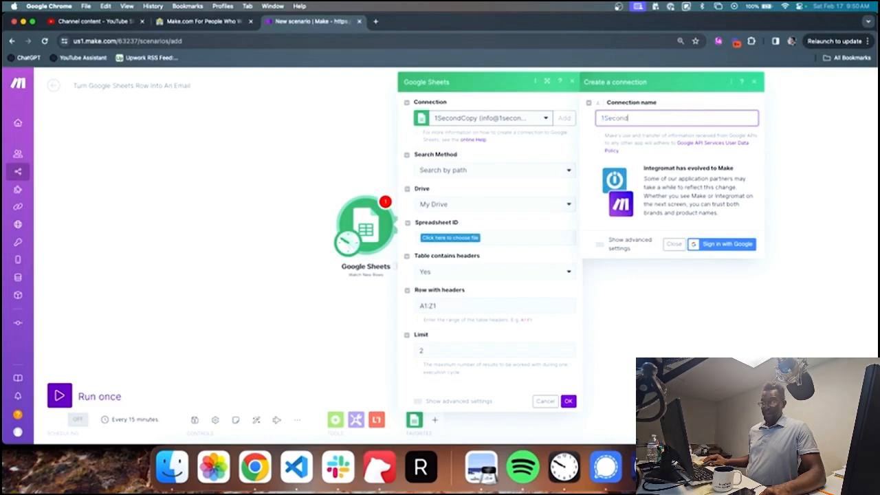
{"action": "type", "text": "Copy"}
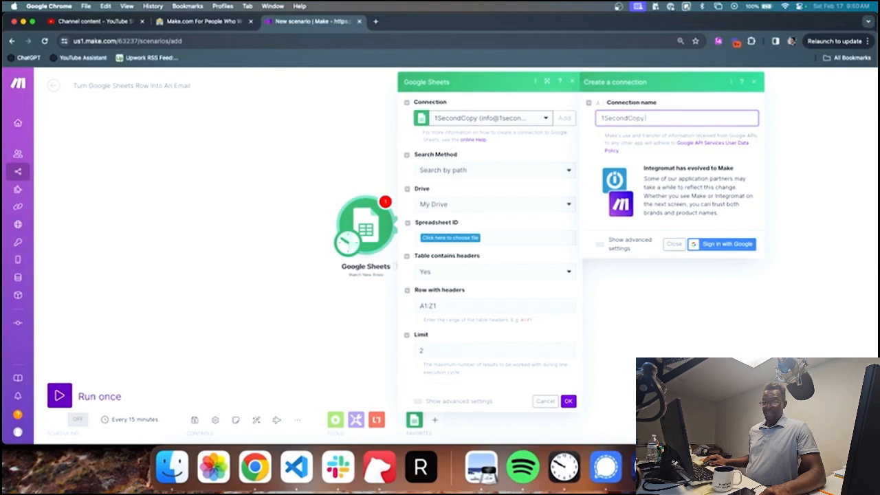
{"action": "type", "text": " (Feb 17 2024"}
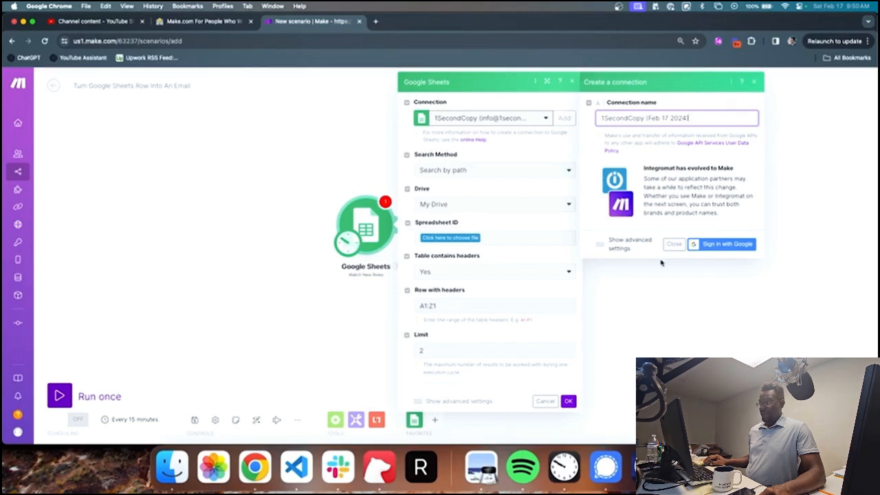
{"action": "left_click", "coordinate": [710, 245]}
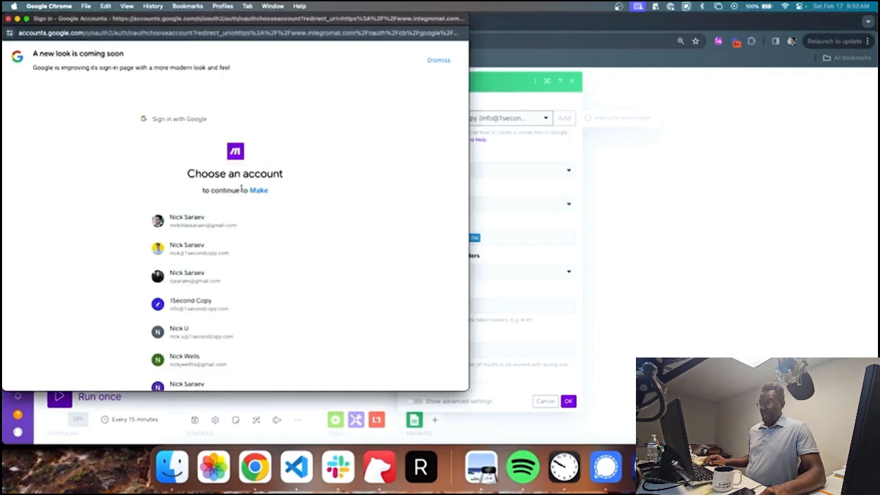
Step: Sign in with the company Google account and allow Make access to Drive and Sheets
{"action": "left_click", "coordinate": [236, 259]}
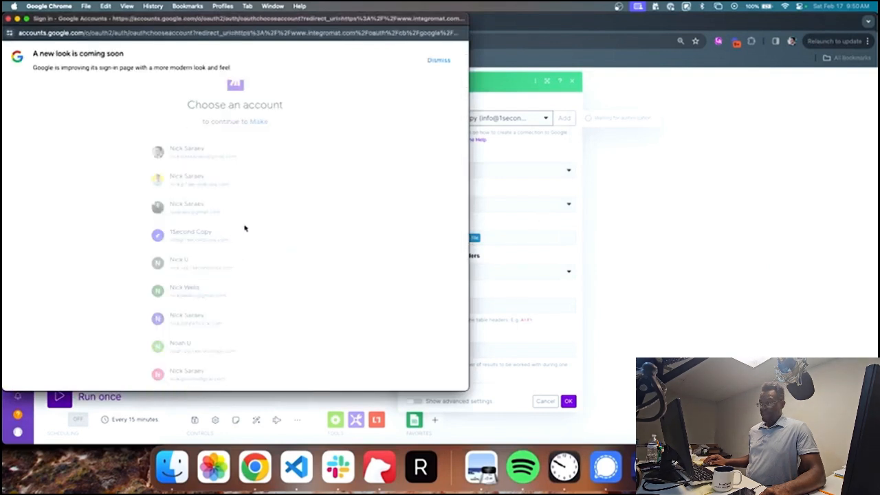
{"action": "left_click", "coordinate": [273, 276]}
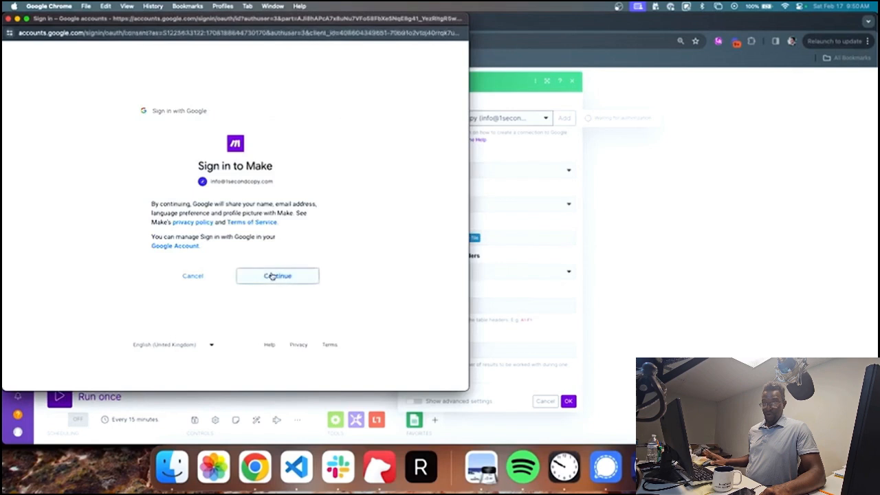
{"action": "scroll", "coordinate": [290, 255], "scroll_direction": "down", "scroll_amount": 3}
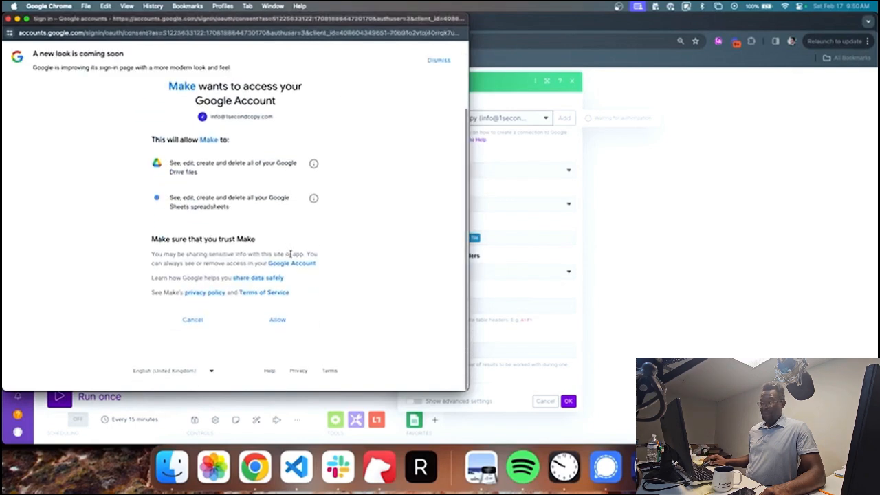
{"action": "left_click", "coordinate": [277, 324]}
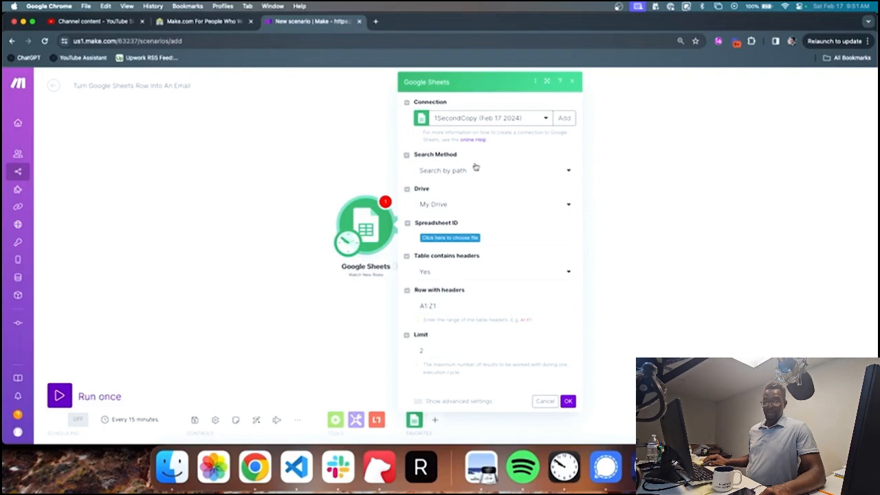
Step: Keep Search by path and My Drive, and select the '1SecondCopy PhantomBuster Scrape List 2024' spreadsheet
{"action": "left_click", "coordinate": [475, 168]}
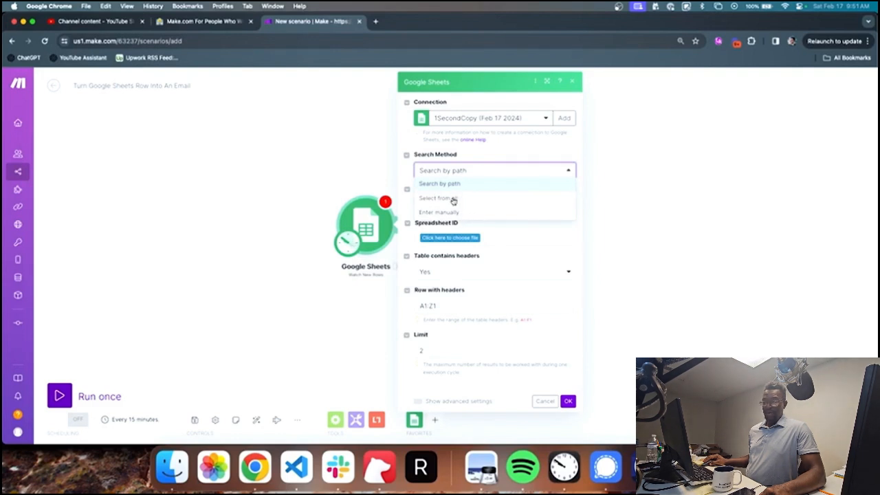
{"action": "left_click", "coordinate": [459, 185]}
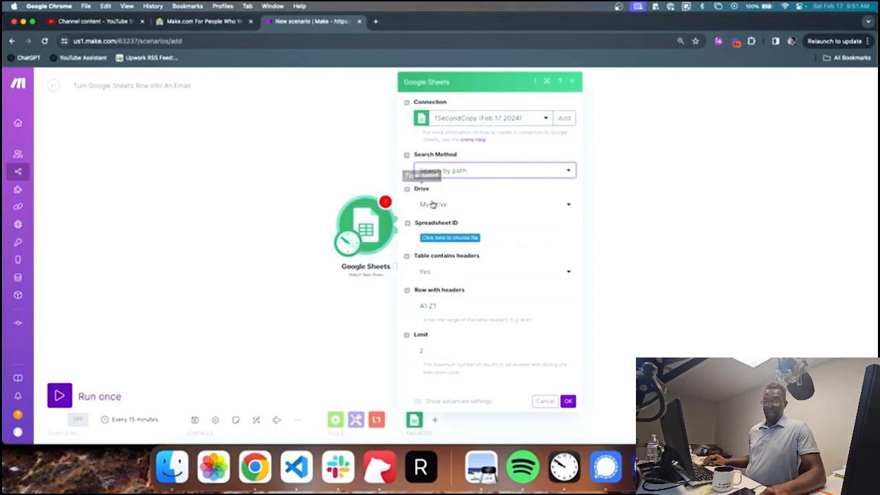
{"action": "left_click", "coordinate": [433, 205]}
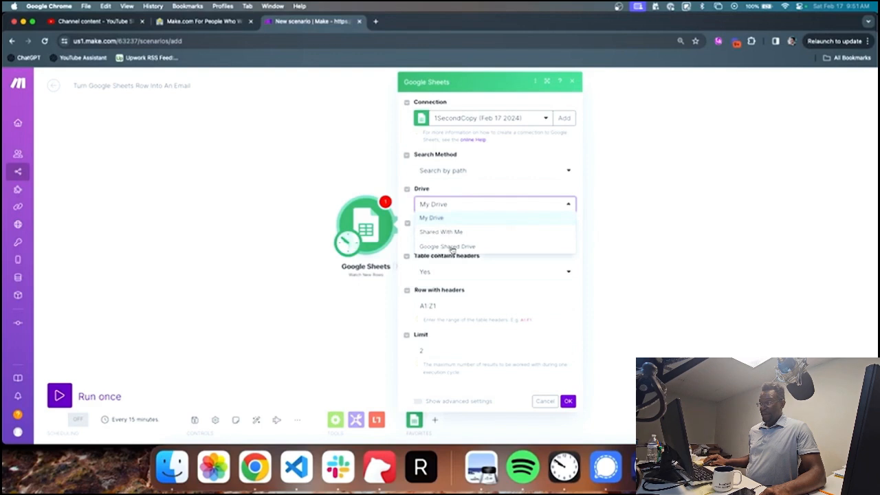
{"action": "left_click", "coordinate": [463, 203]}
{"action": "left_click", "coordinate": [464, 237]}
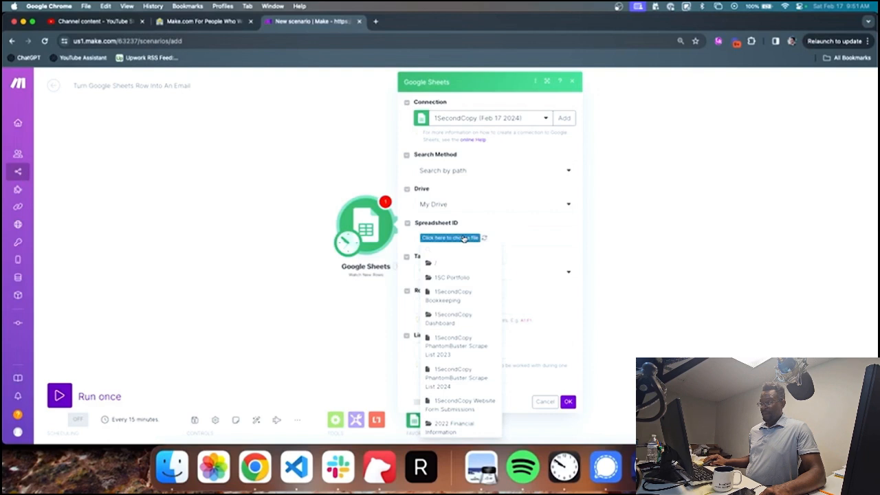
{"action": "scroll", "coordinate": [475, 316], "scroll_direction": "down", "scroll_amount": 2}
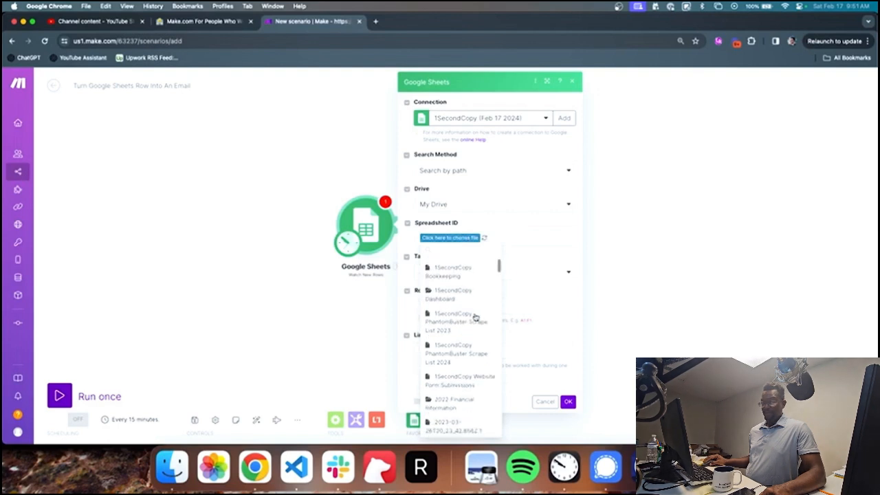
{"action": "left_click", "coordinate": [475, 351]}
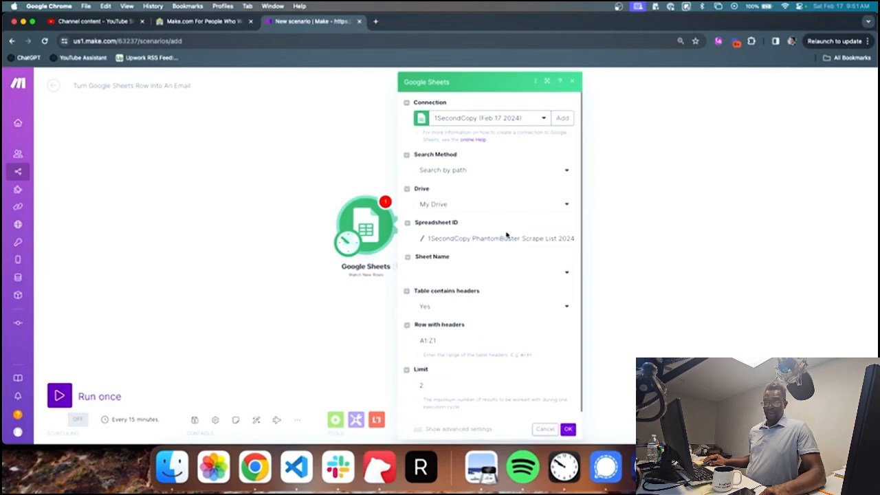
Step: Select Sheet1 and keep Table contains headers set to Yes
{"action": "scroll", "coordinate": [523, 245], "scroll_direction": "down", "scroll_amount": 1}
{"action": "left_click", "coordinate": [549, 265]}
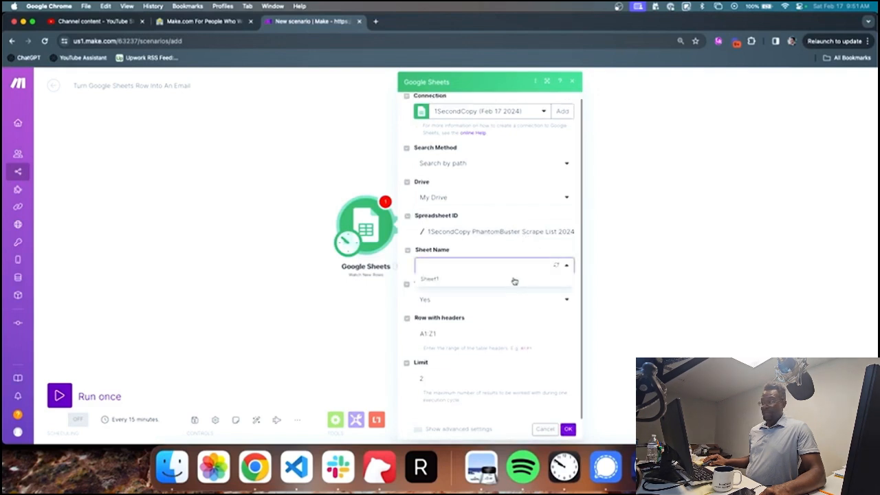
{"action": "left_click", "coordinate": [514, 280]}
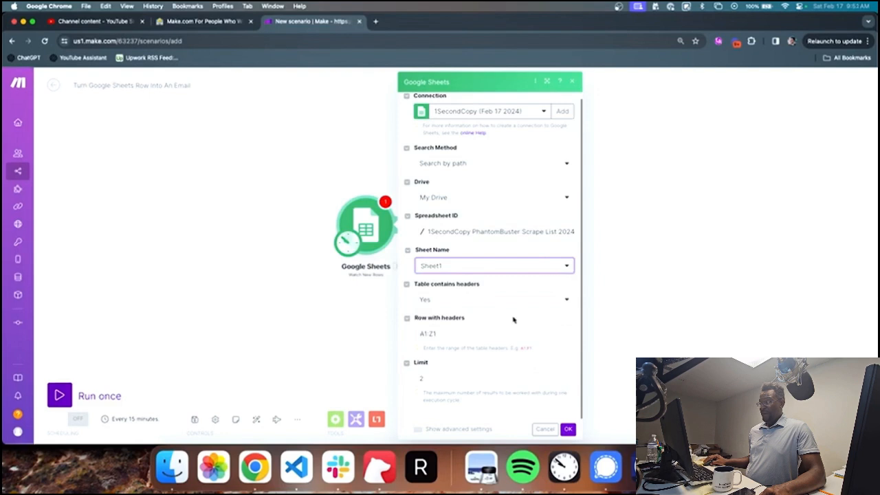
{"action": "left_click", "coordinate": [495, 303]}
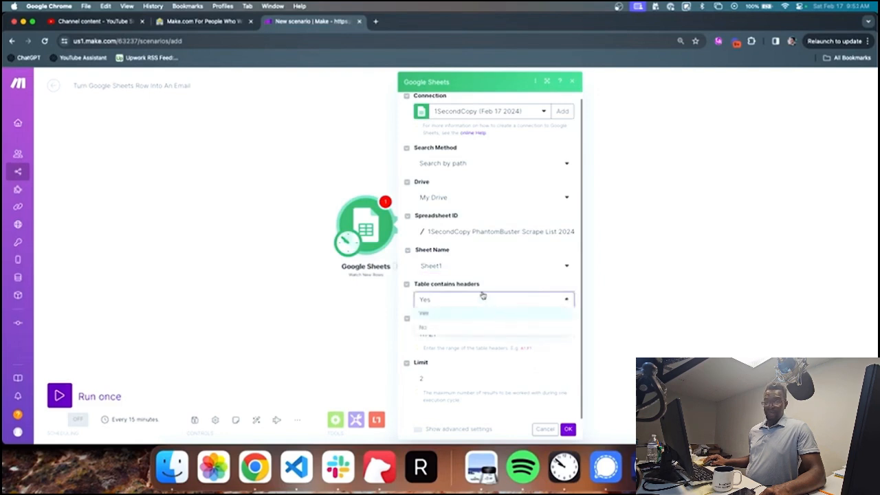
{"action": "left_click", "coordinate": [488, 283]}
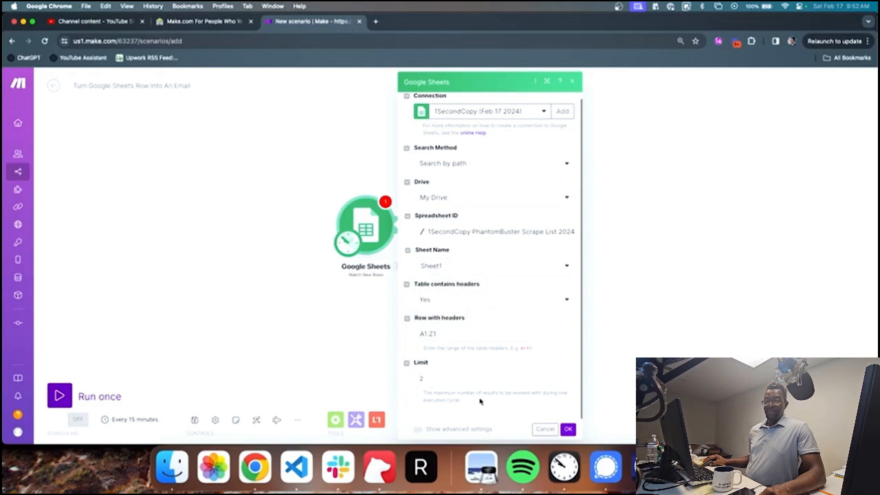
Step: Expand and then collapse the trigger's advanced settings
{"action": "scroll", "coordinate": [480, 401], "scroll_direction": "up", "scroll_amount": 1}
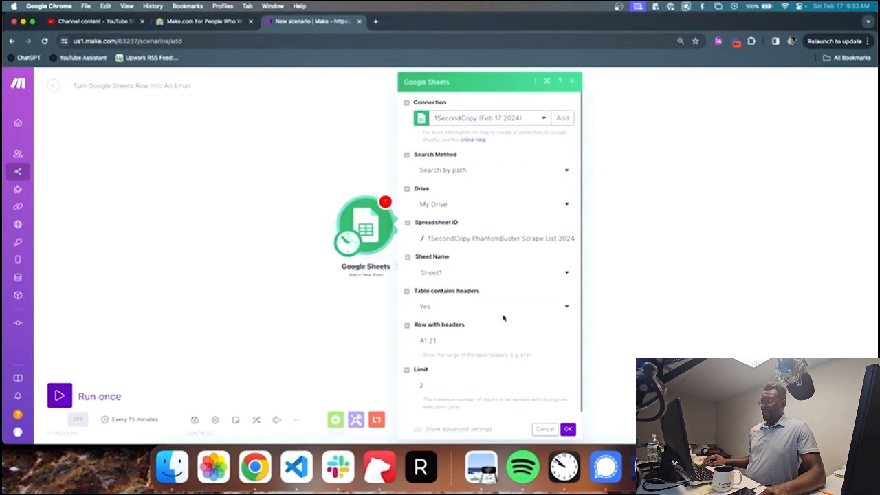
{"action": "scroll", "coordinate": [478, 195], "scroll_direction": "down", "scroll_amount": 1}
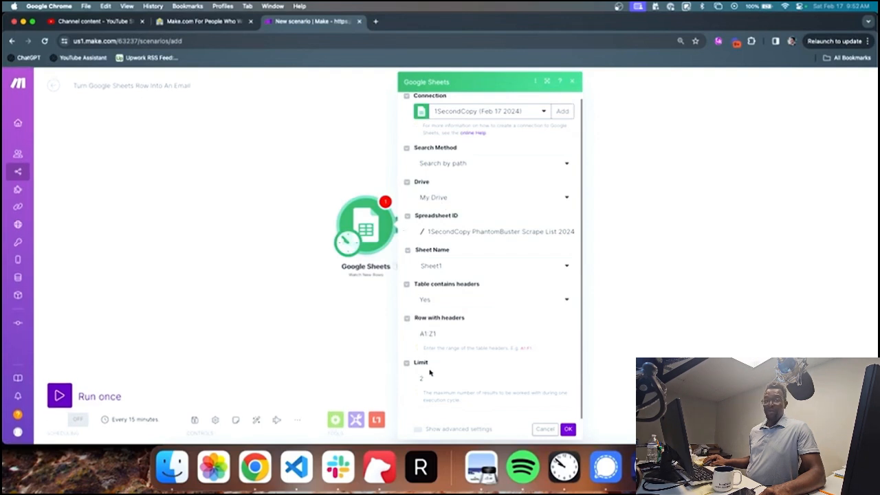
{"action": "scroll", "coordinate": [423, 413], "scroll_direction": "down", "scroll_amount": 1}
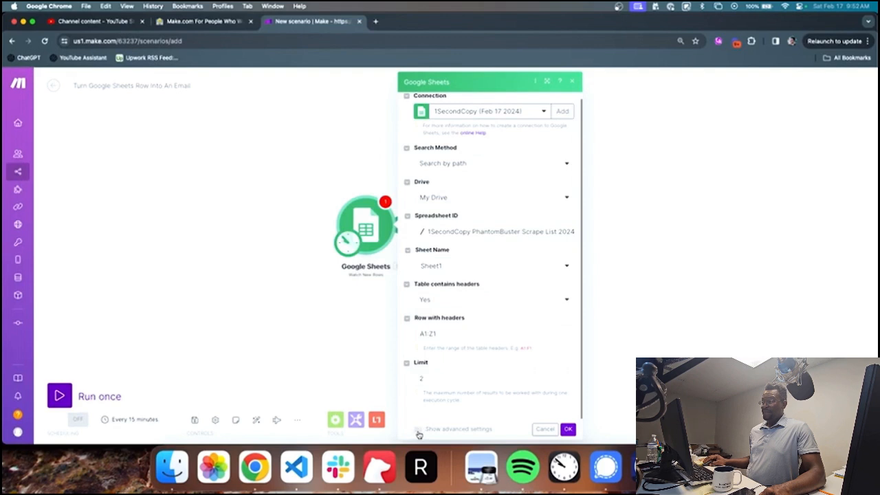
{"action": "left_click", "coordinate": [414, 429]}
{"action": "scroll", "coordinate": [436, 377], "scroll_direction": "down", "scroll_amount": 3}
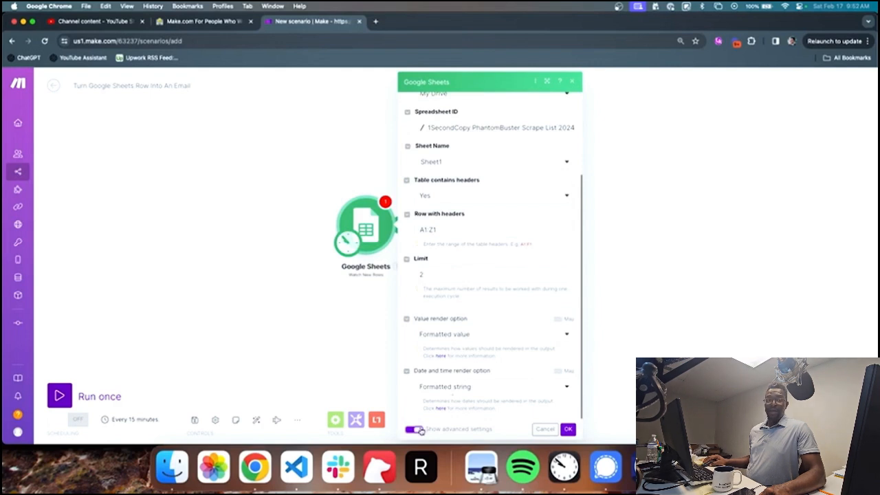
{"action": "left_click", "coordinate": [415, 429]}
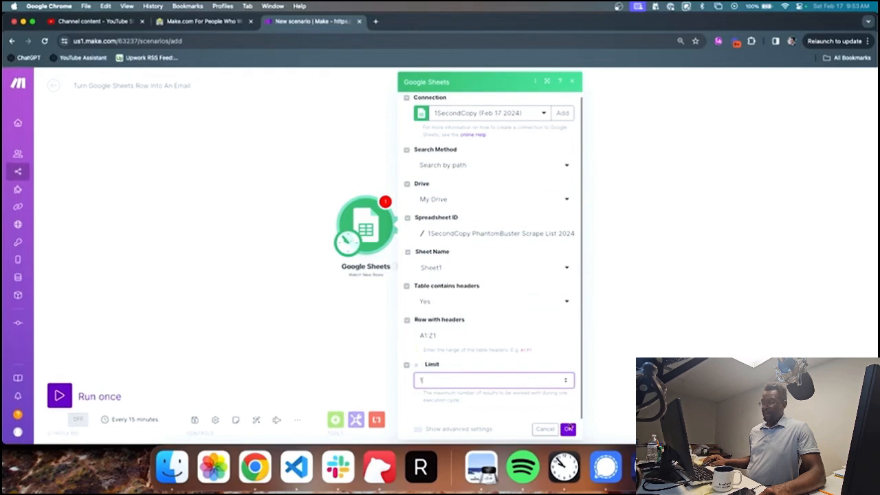
Step: Save the trigger starting from All rows, and set the schedule to On demand
{"action": "left_click", "coordinate": [568, 428]}
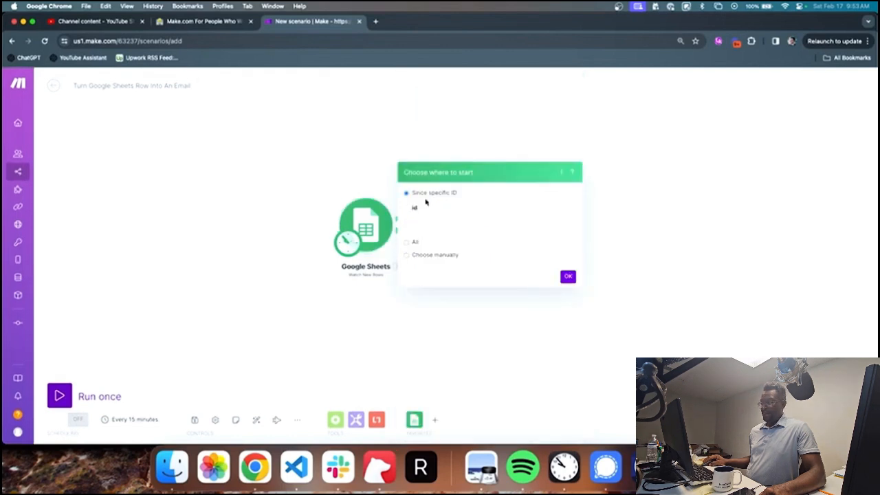
{"action": "left_click", "coordinate": [410, 241]}
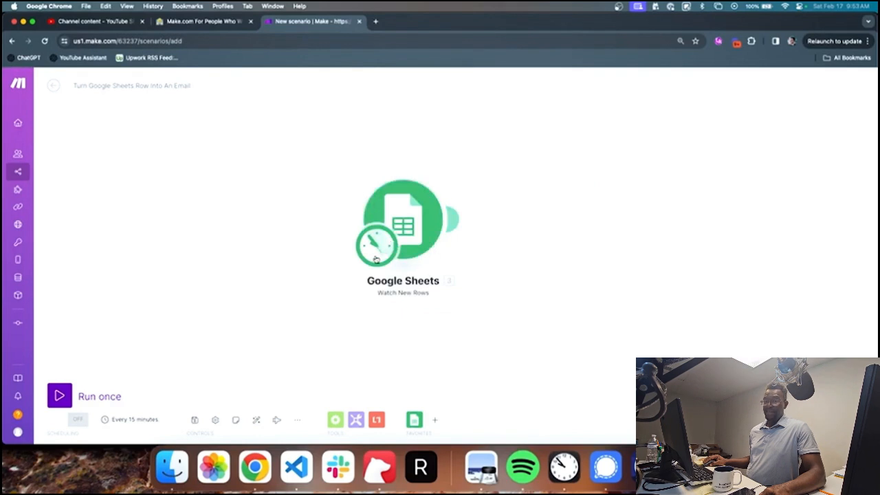
{"action": "left_click", "coordinate": [375, 258]}
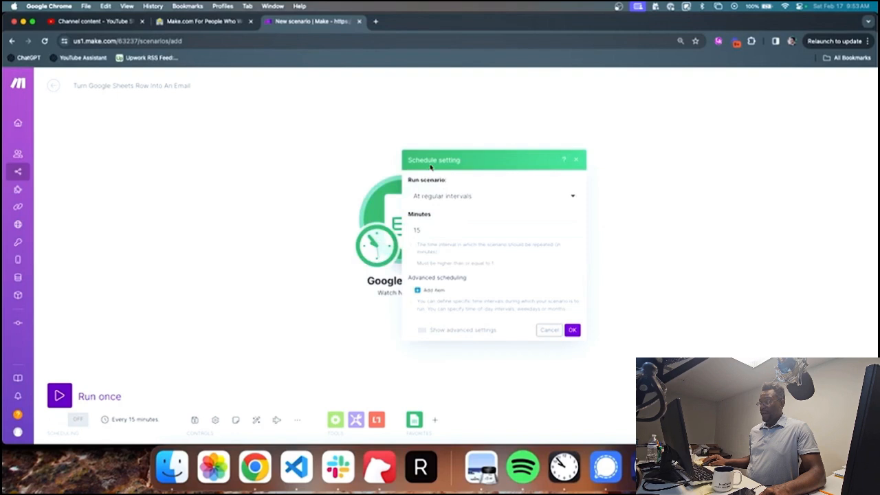
{"action": "left_click", "coordinate": [450, 199]}
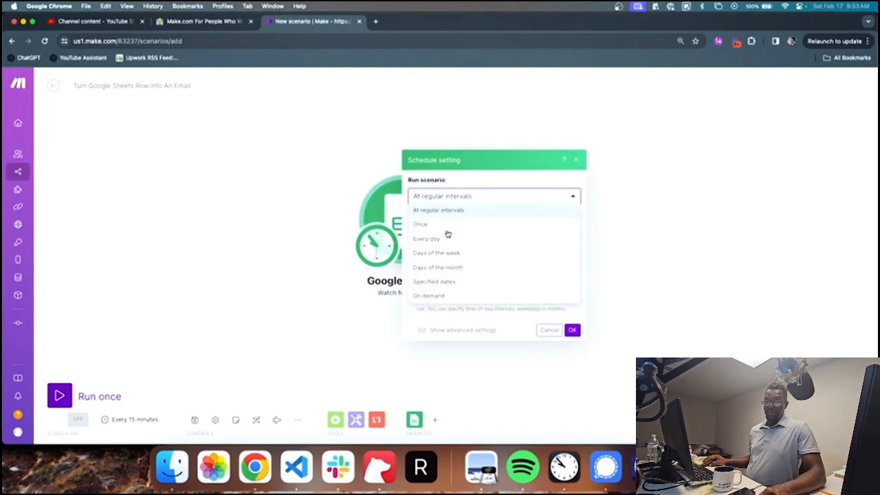
{"action": "left_click", "coordinate": [448, 295]}
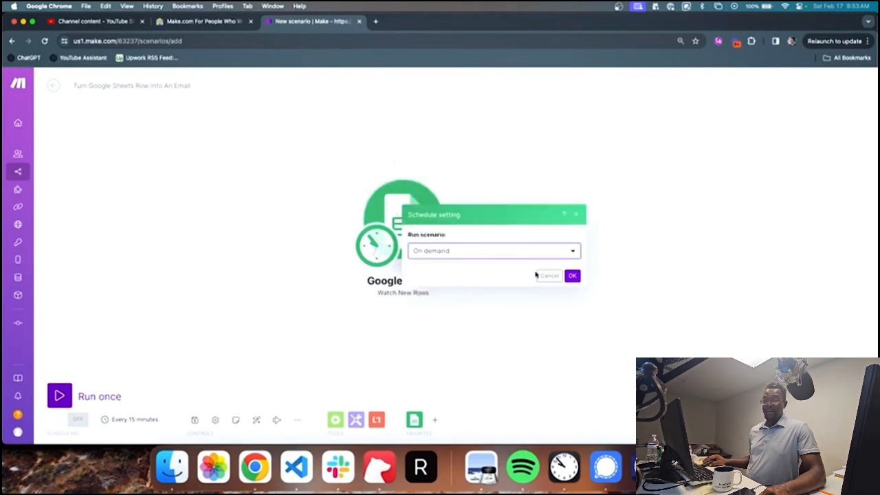
{"action": "left_click", "coordinate": [573, 276]}
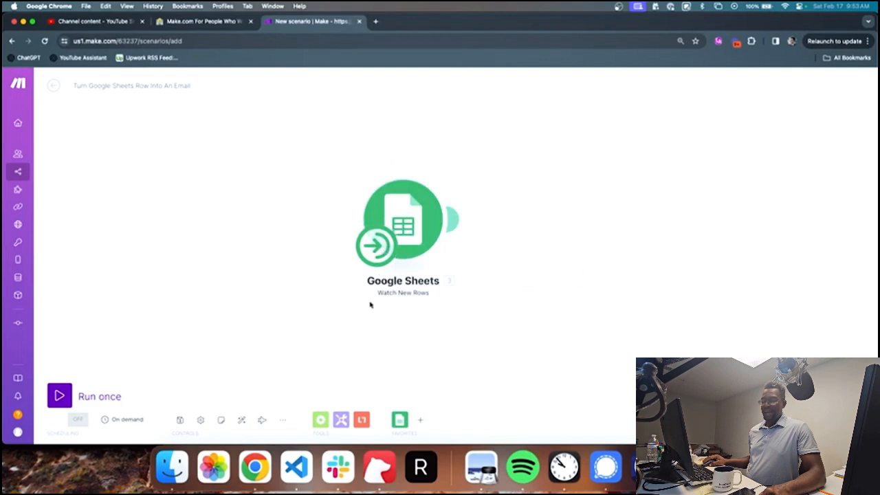
Step: Switch the schedule back to At regular intervals, every 15 minutes
{"action": "scroll", "coordinate": [369, 302], "scroll_direction": "down", "scroll_amount": 3}
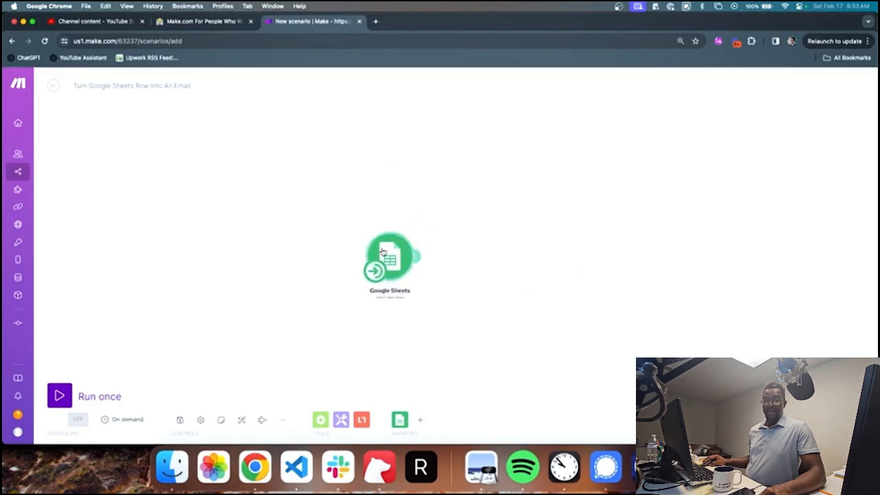
{"action": "left_click", "coordinate": [415, 256]}
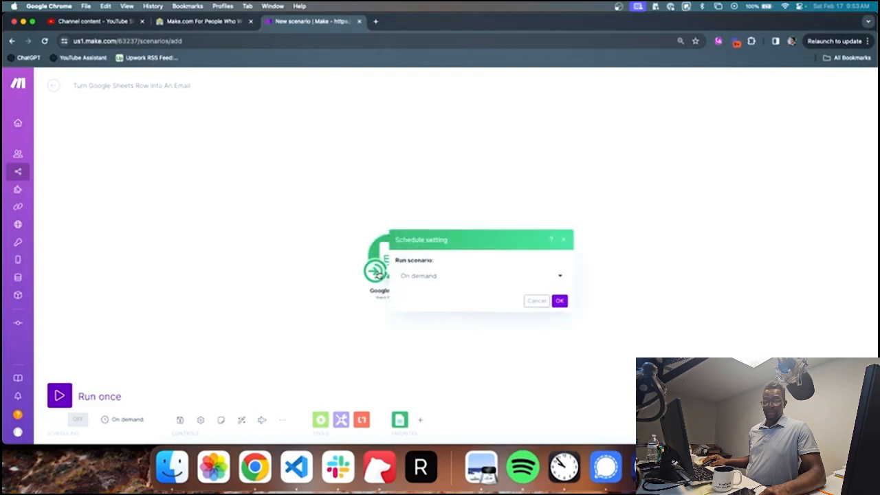
{"action": "left_click", "coordinate": [433, 275]}
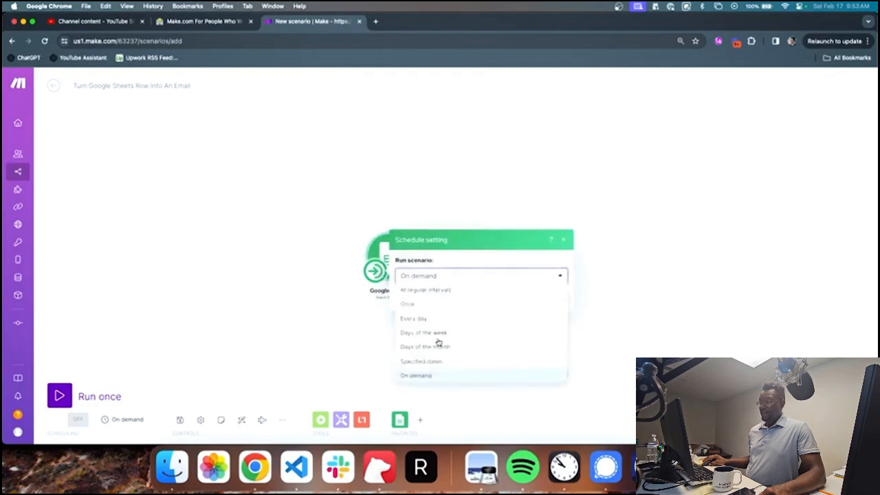
{"action": "left_click", "coordinate": [427, 290]}
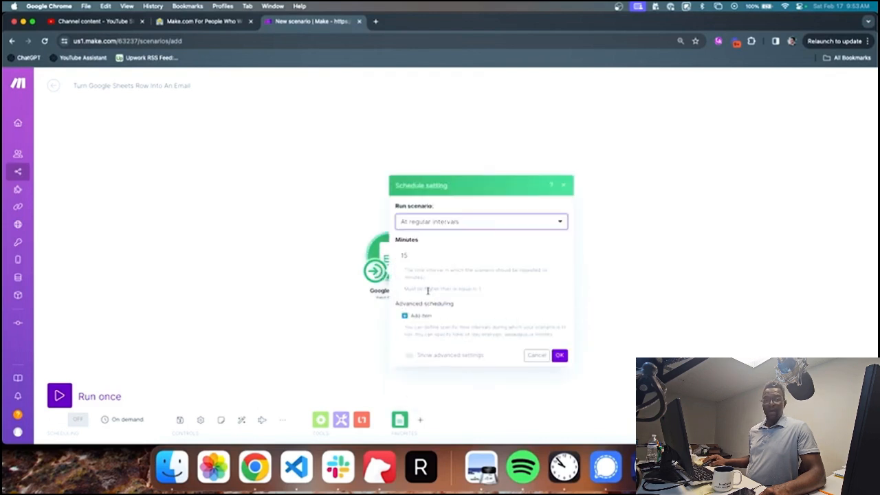
{"action": "left_click", "coordinate": [472, 257]}
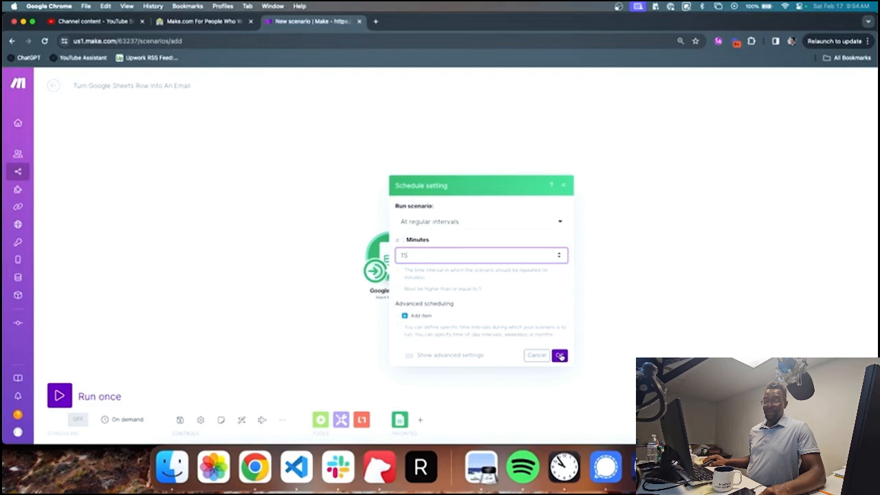
{"action": "left_click", "coordinate": [560, 356]}
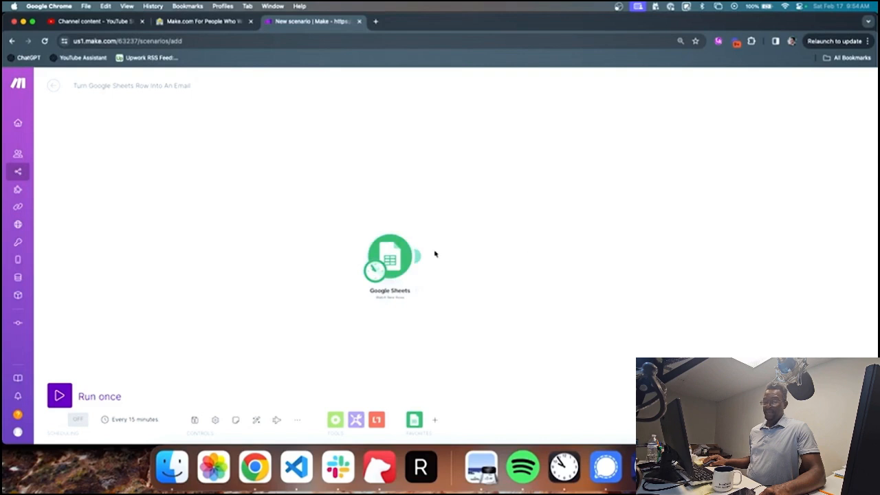
Step: Reposition the Google Sheets module to make room for the next module
{"action": "left_click_drag", "start_coordinate": [424, 258], "coordinate": [409, 234]}
{"action": "left_click", "coordinate": [409, 234]}
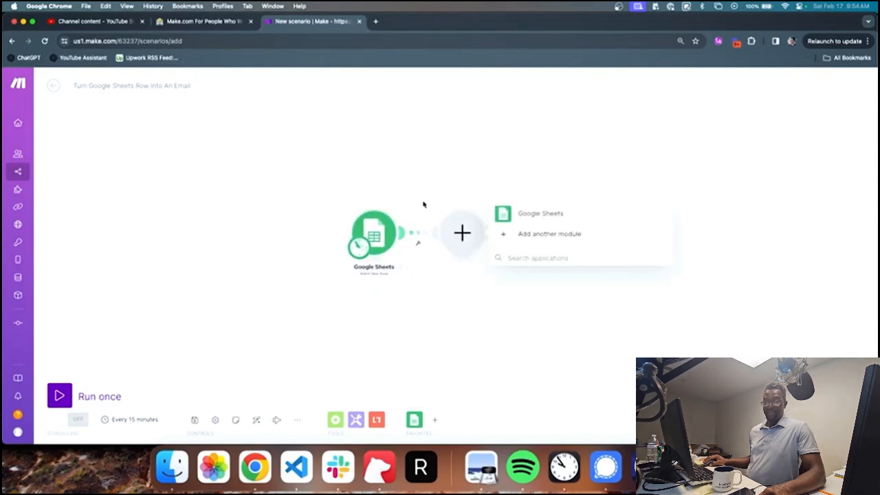
{"action": "left_click", "coordinate": [422, 202]}
{"action": "scroll", "coordinate": [404, 233], "scroll_direction": "up", "scroll_amount": 4}
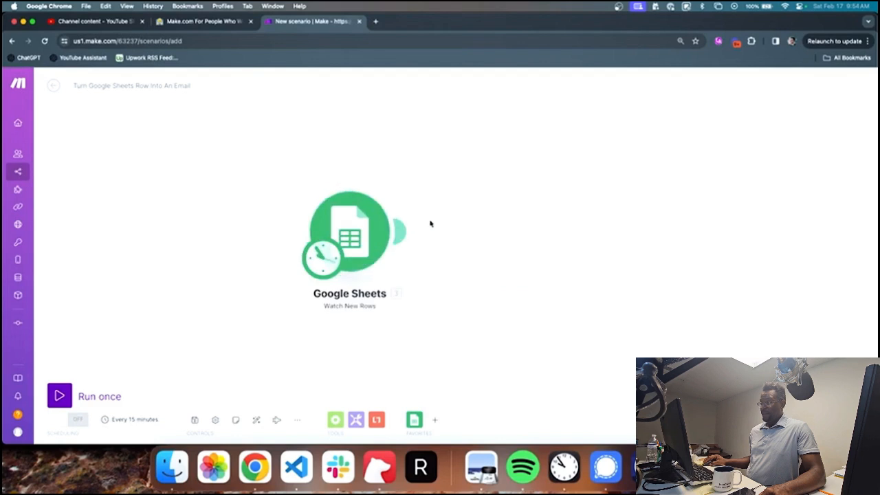
{"action": "left_click_drag", "start_coordinate": [430, 224], "coordinate": [381, 218]}
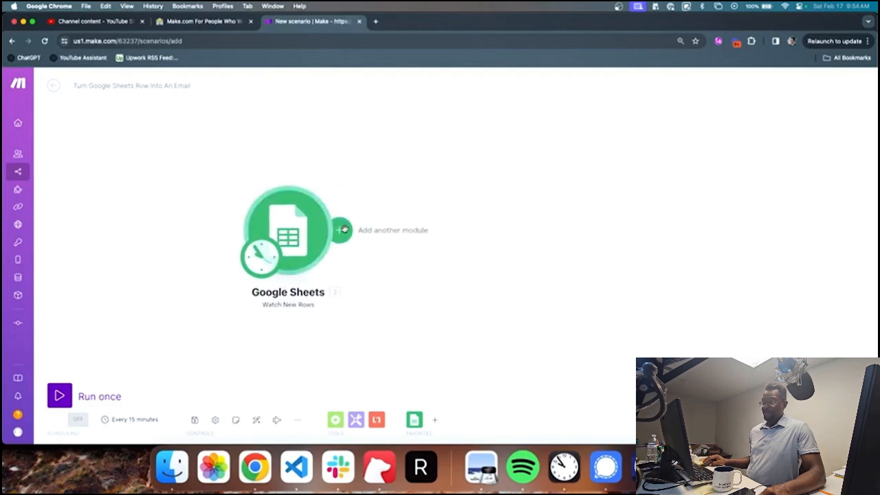
Step: Add an Email module with the Create a Draft action after Google Sheets
{"action": "left_click", "coordinate": [344, 229]}
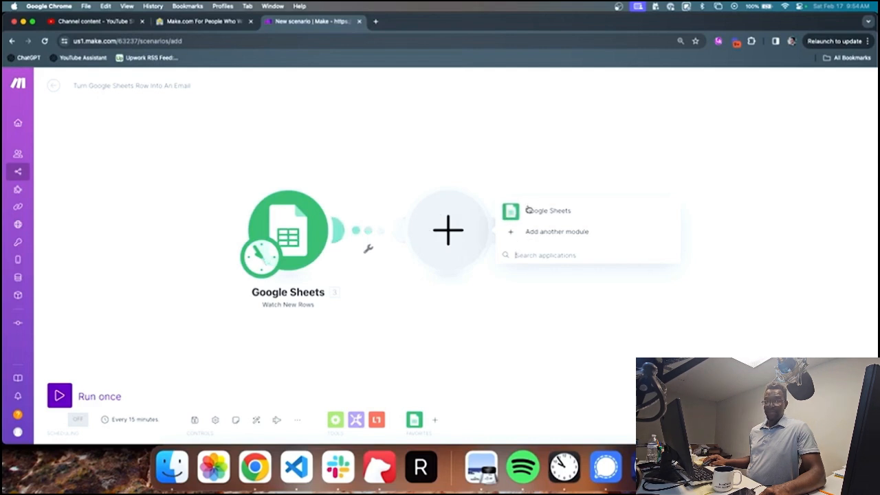
{"action": "left_click", "coordinate": [557, 232]}
{"action": "type", "text": "email"}
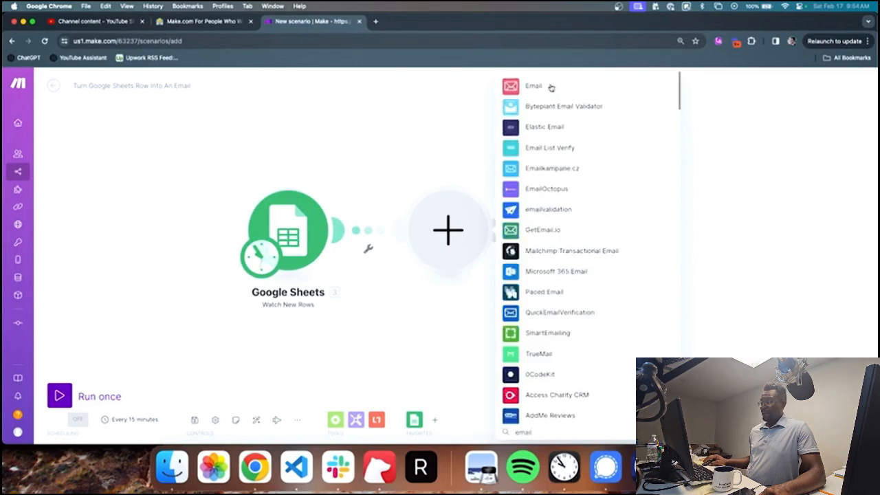
{"action": "left_click", "coordinate": [550, 88]}
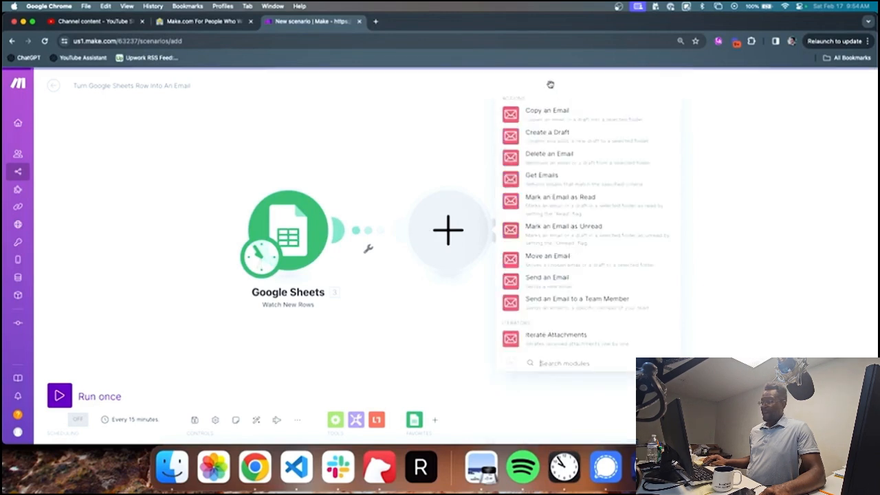
{"action": "double_click", "coordinate": [518, 99]}
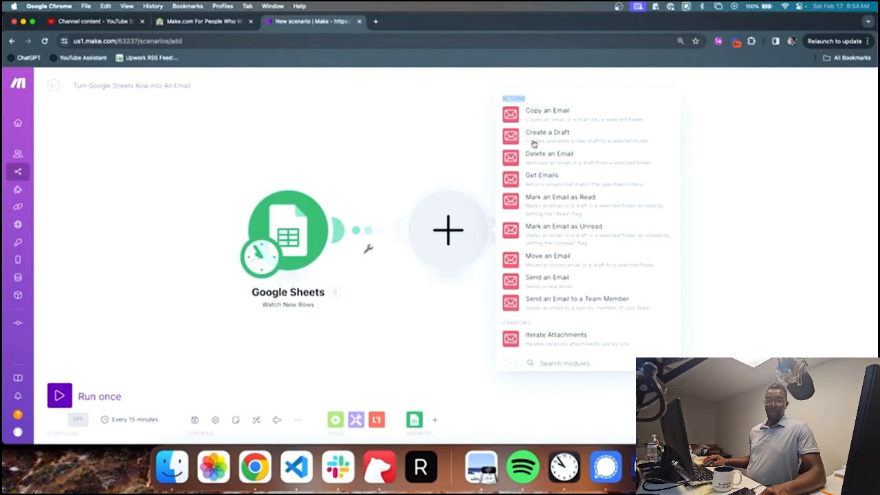
{"action": "left_click", "coordinate": [555, 101]}
{"action": "left_click", "coordinate": [553, 134]}
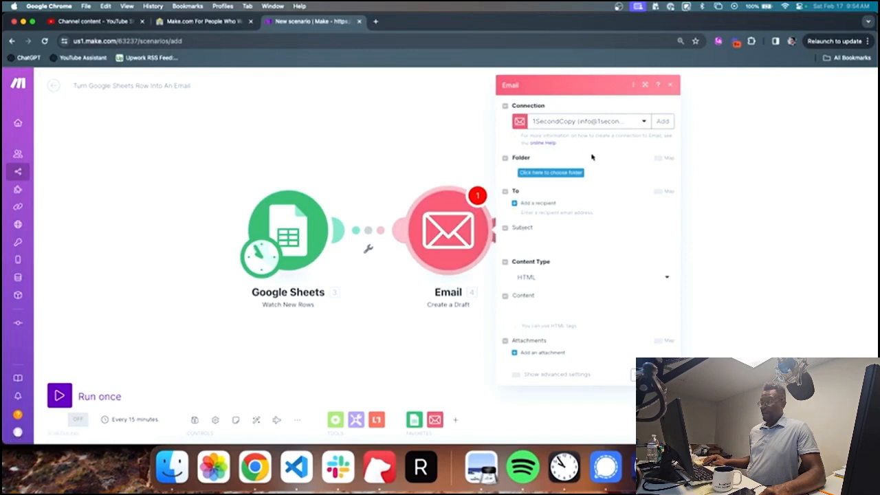
Step: Create a Google Restricted email connection named '1SecondCopy (Feb 17 2024)' and save it
{"action": "left_click", "coordinate": [642, 127]}
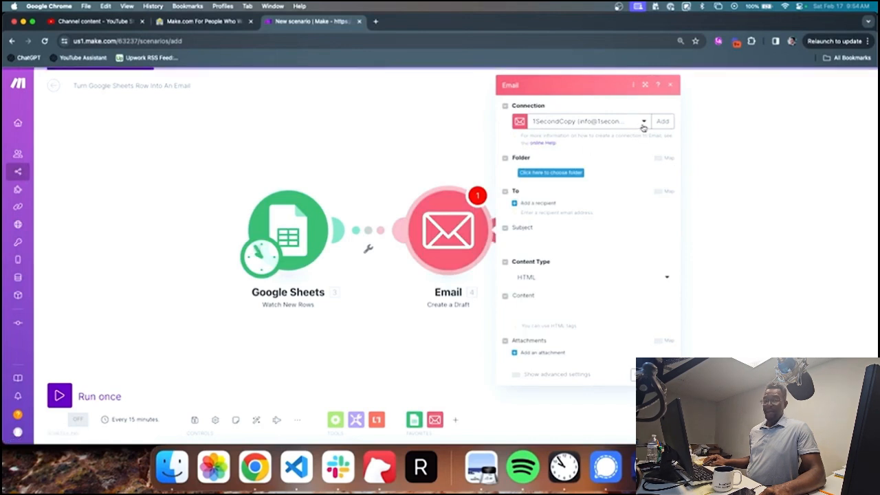
{"action": "left_click", "coordinate": [642, 124]}
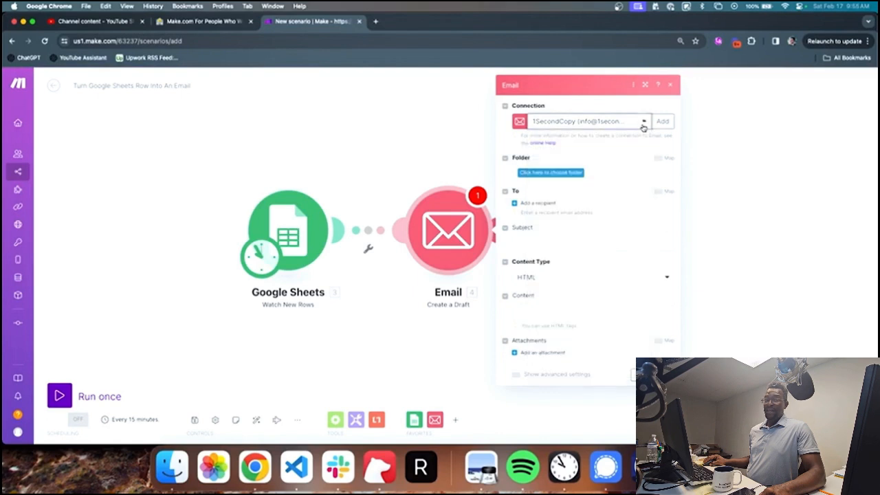
{"action": "left_click", "coordinate": [662, 122]}
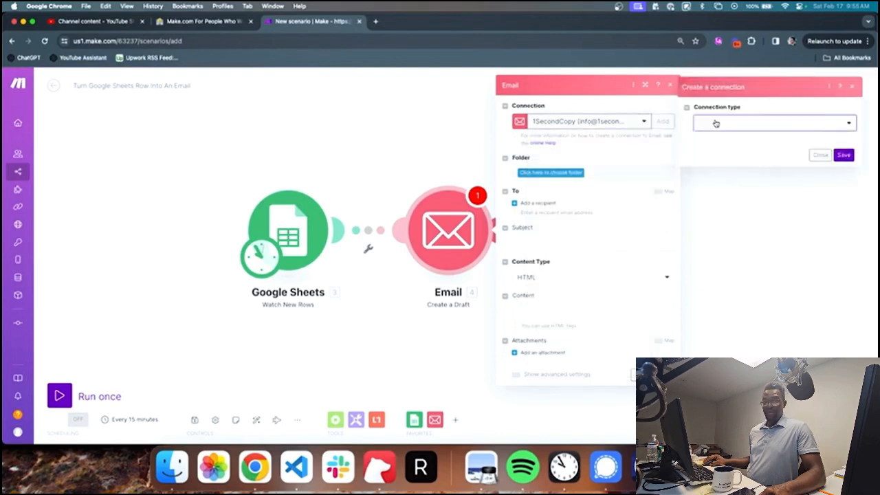
{"action": "left_click", "coordinate": [717, 123]}
{"action": "left_click", "coordinate": [727, 138]}
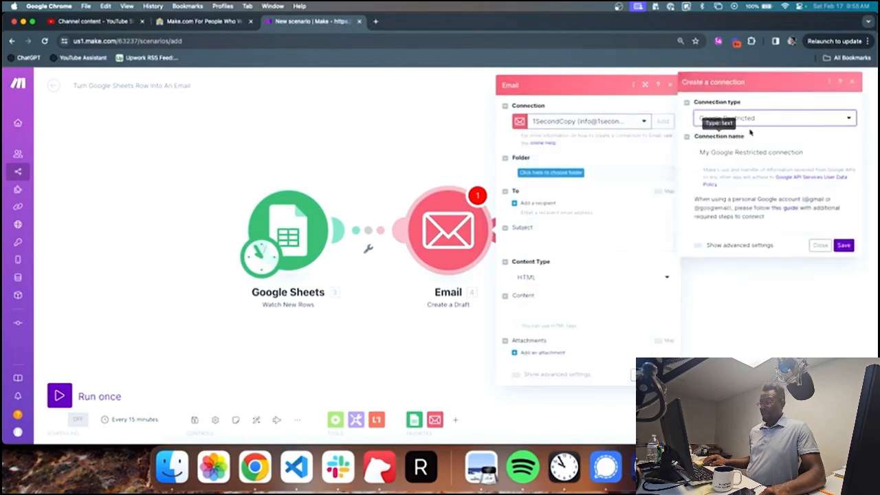
{"action": "left_click", "coordinate": [749, 120]}
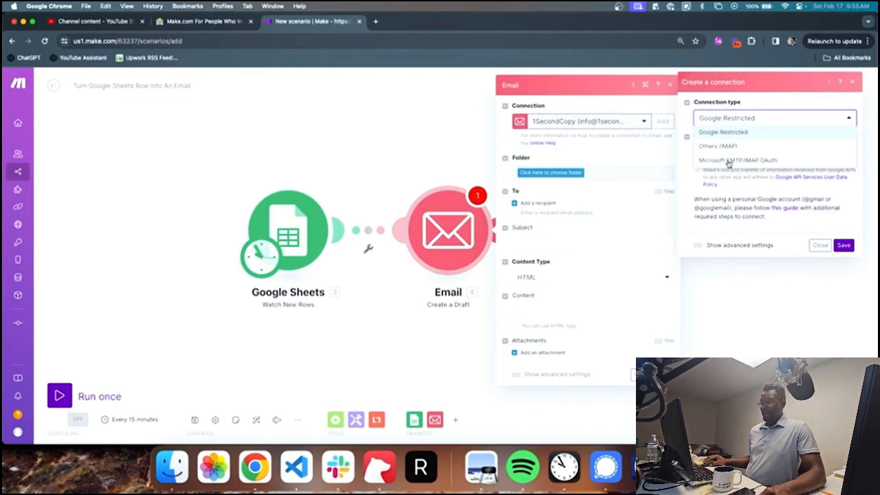
{"action": "left_click", "coordinate": [740, 136]}
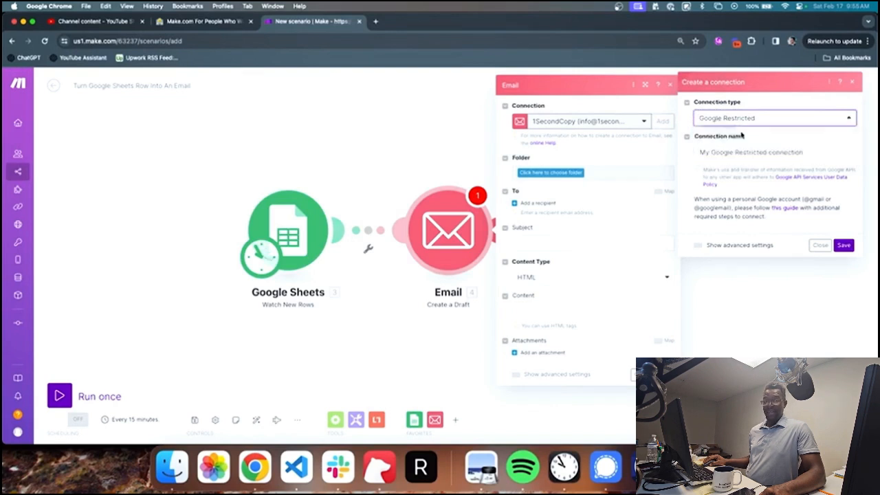
{"action": "triple_click", "coordinate": [804, 151]}
{"action": "type", "text": "1SecondCo"}
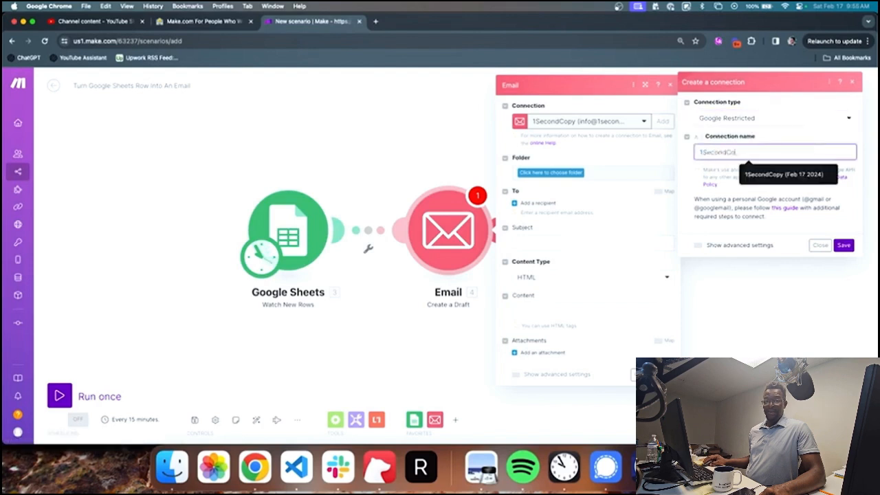
{"action": "type", "text": "py (Feb 17"}
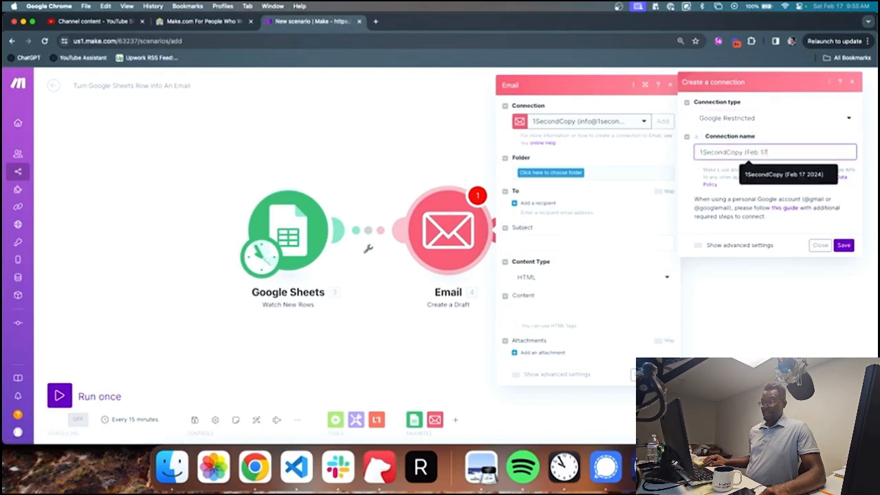
{"action": "type", "text": " 2024)"}
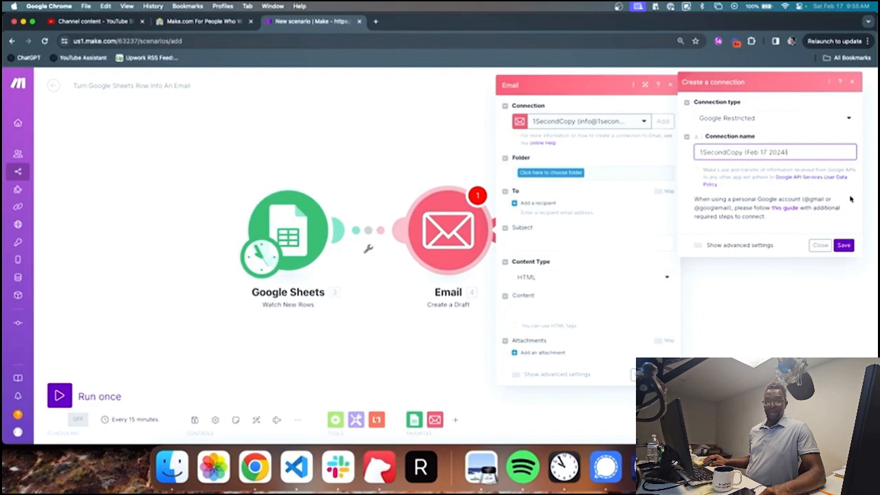
{"action": "left_click", "coordinate": [843, 245]}
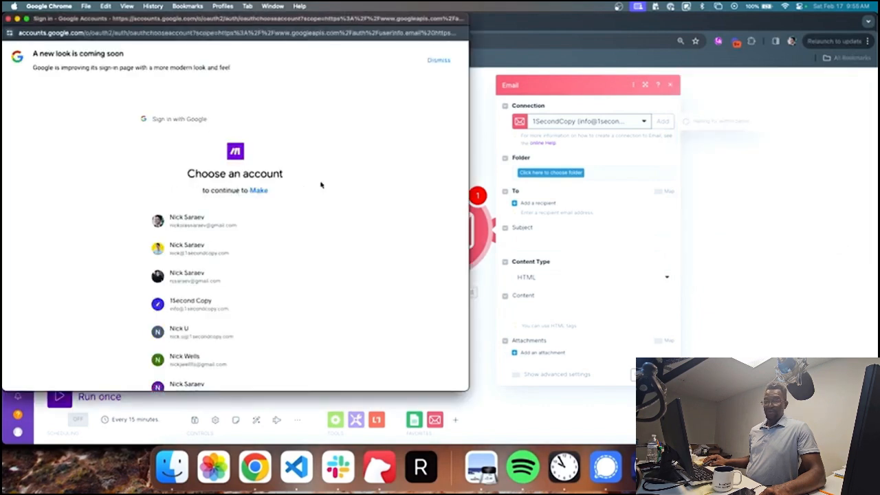
Step: Sign in with the company account and allow Make to read, compose and send Gmail
{"action": "left_click", "coordinate": [258, 225]}
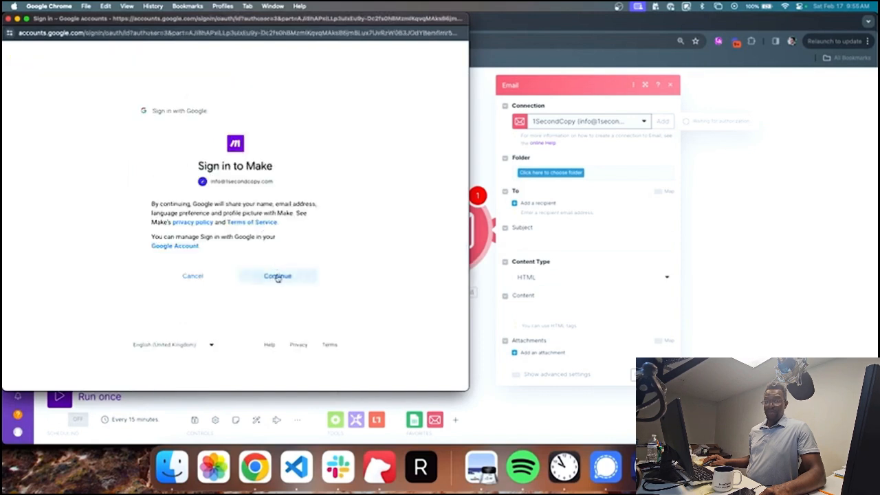
{"action": "left_click", "coordinate": [277, 276]}
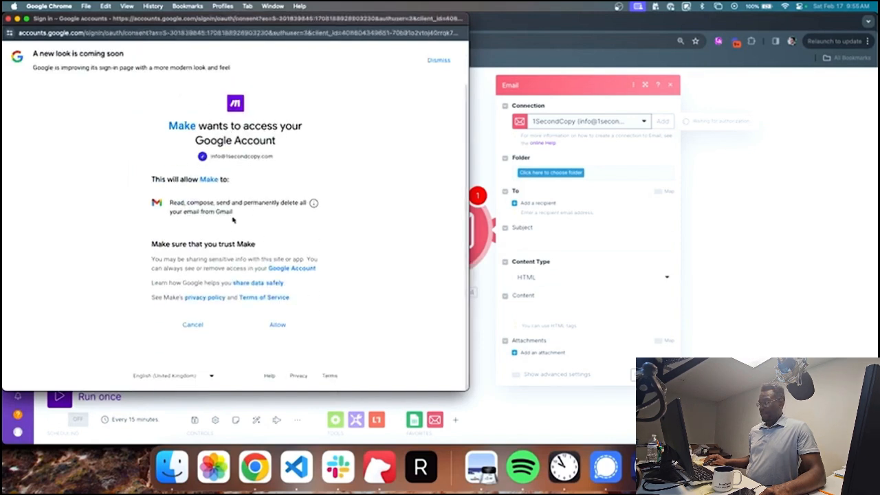
{"action": "triple_click", "coordinate": [232, 214]}
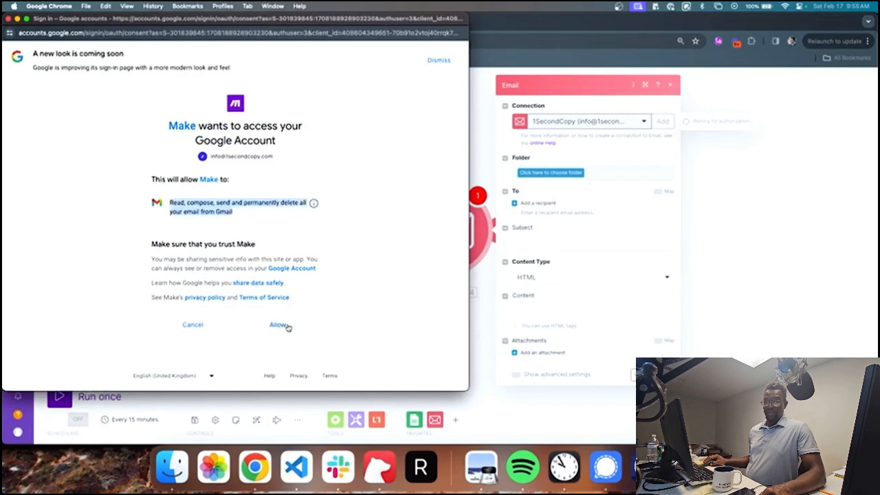
{"action": "left_click", "coordinate": [279, 325]}
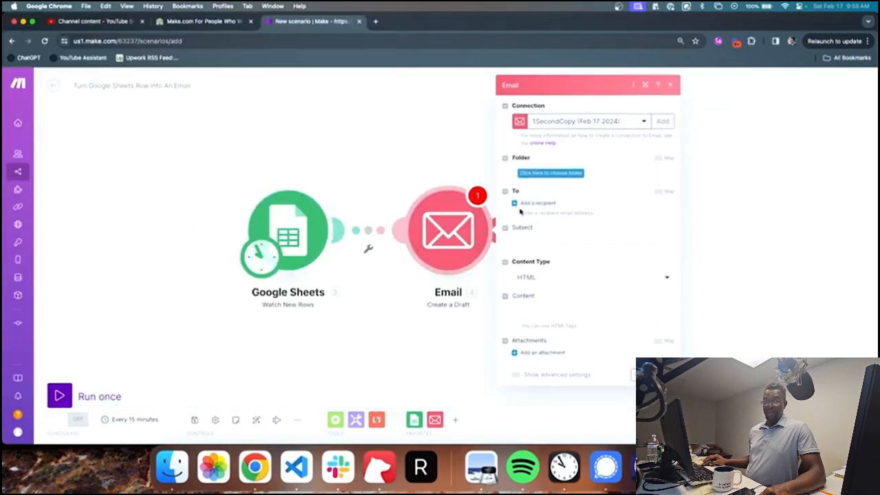
Step: Set the draft's folder to INBOX
{"action": "left_click", "coordinate": [569, 174]}
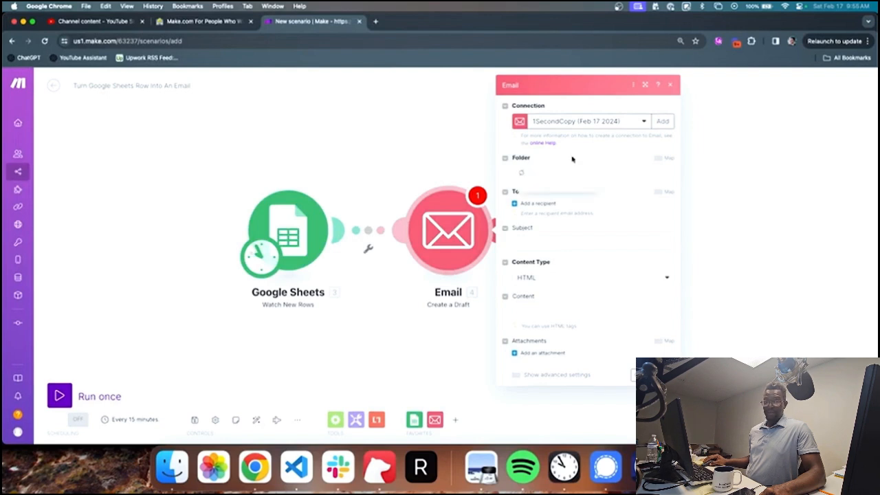
{"action": "left_click", "coordinate": [566, 171]}
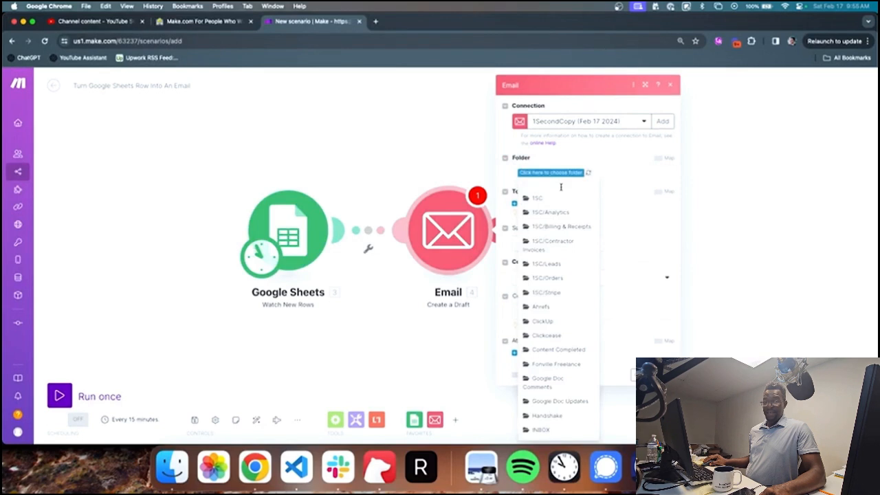
{"action": "scroll", "coordinate": [560, 186], "scroll_direction": "down", "scroll_amount": 5}
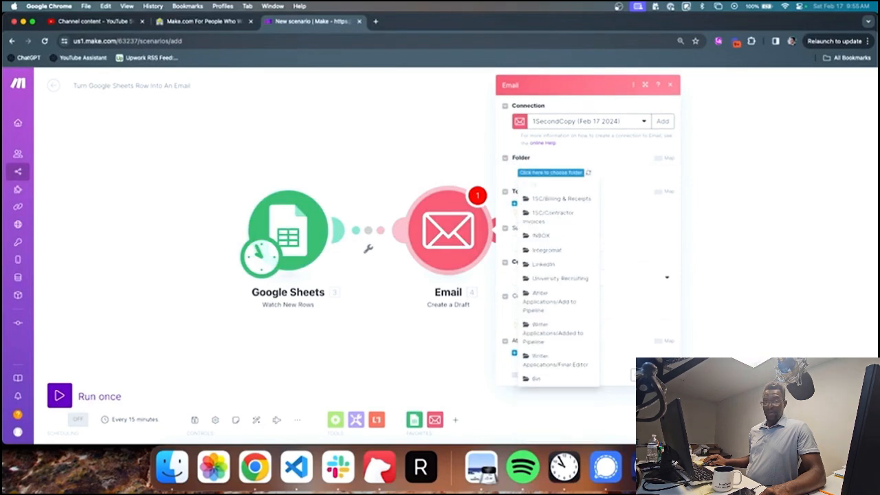
{"action": "left_click", "coordinate": [541, 235]}
{"action": "left_click", "coordinate": [564, 199]}
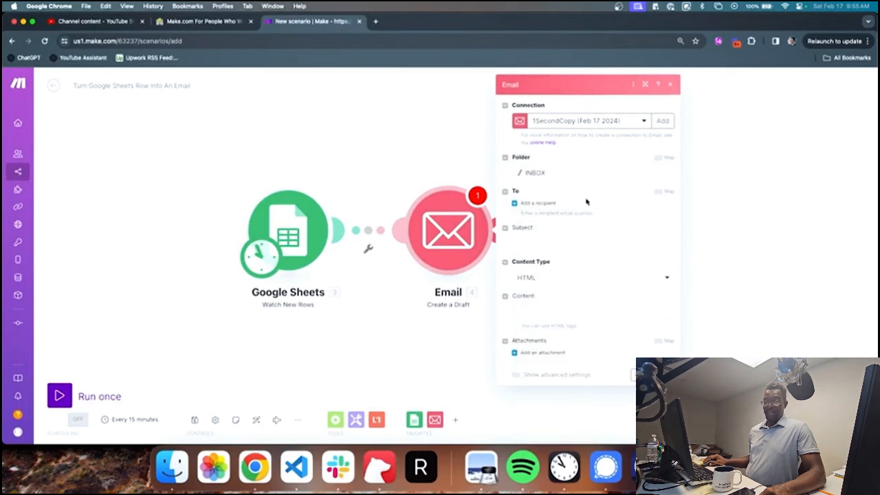
Step: Add one recipient and enter their e-mail address
{"action": "left_click", "coordinate": [549, 204]}
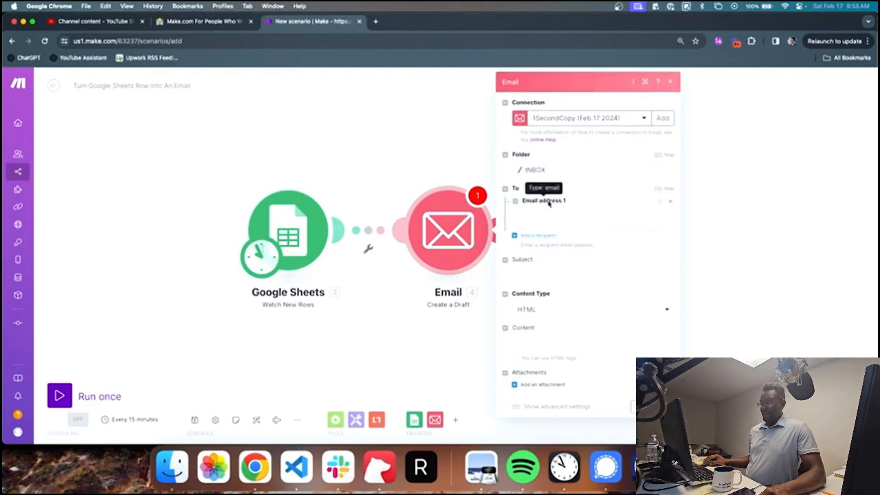
{"action": "left_click", "coordinate": [551, 213]}
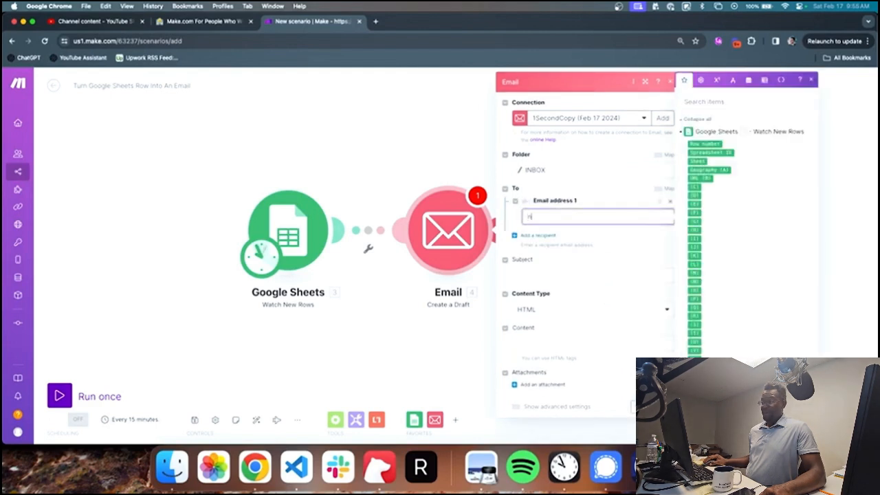
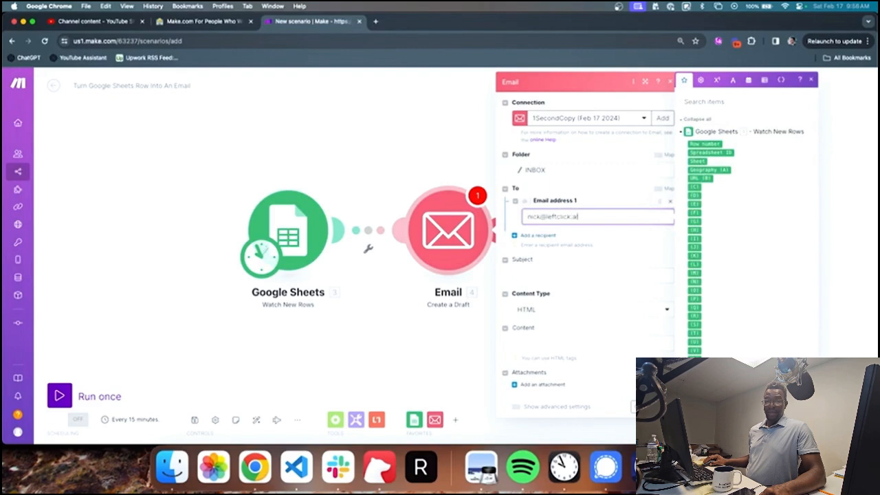
{"action": "left_click", "coordinate": [244, 208]}
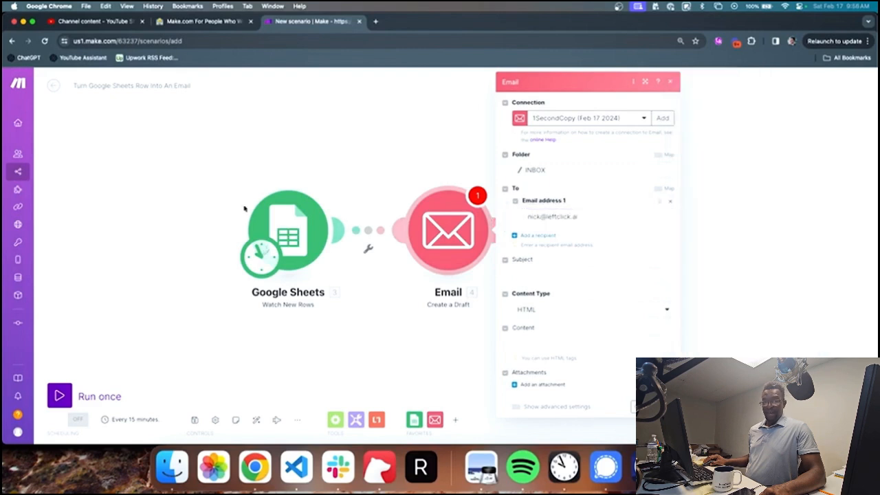
Step: Make the subject 'New row added to' followed by the mapped Sheet name
{"action": "left_click", "coordinate": [536, 274]}
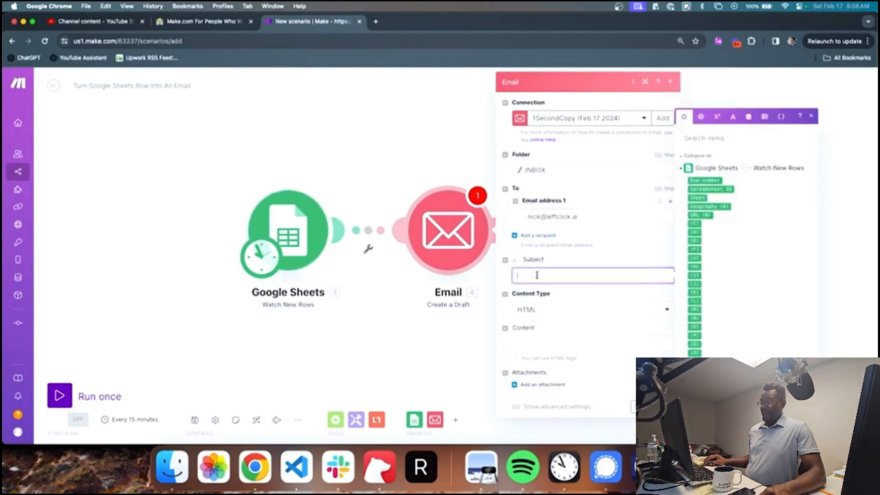
{"action": "type", "text": "New row added to"}
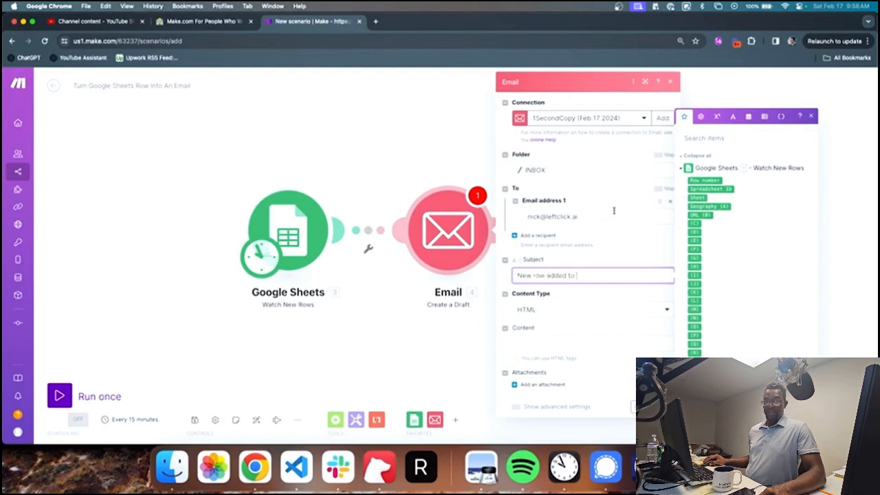
{"action": "left_click", "coordinate": [696, 197]}
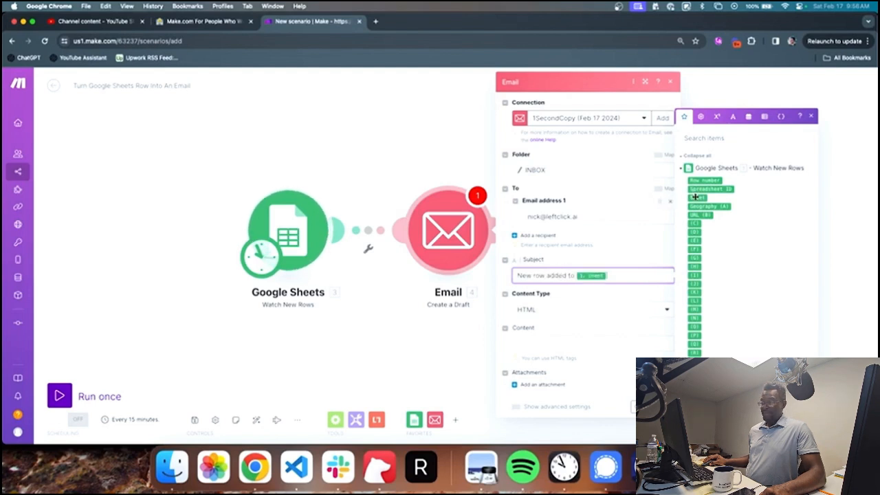
{"action": "left_click", "coordinate": [634, 255]}
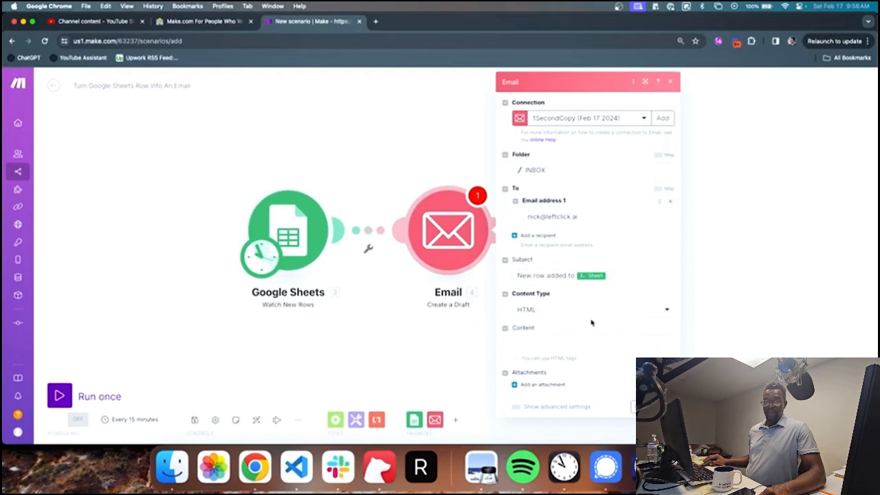
{"action": "left_click", "coordinate": [583, 340]}
{"action": "left_click", "coordinate": [543, 315]}
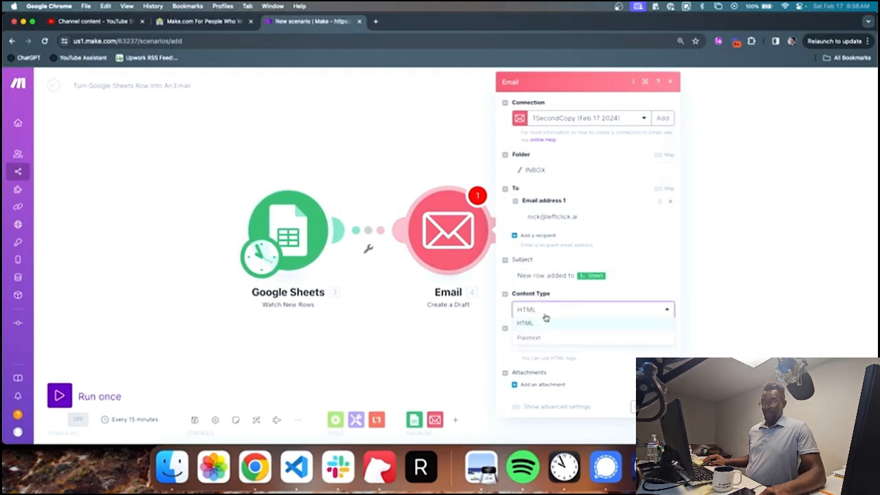
{"action": "left_click", "coordinate": [527, 336]}
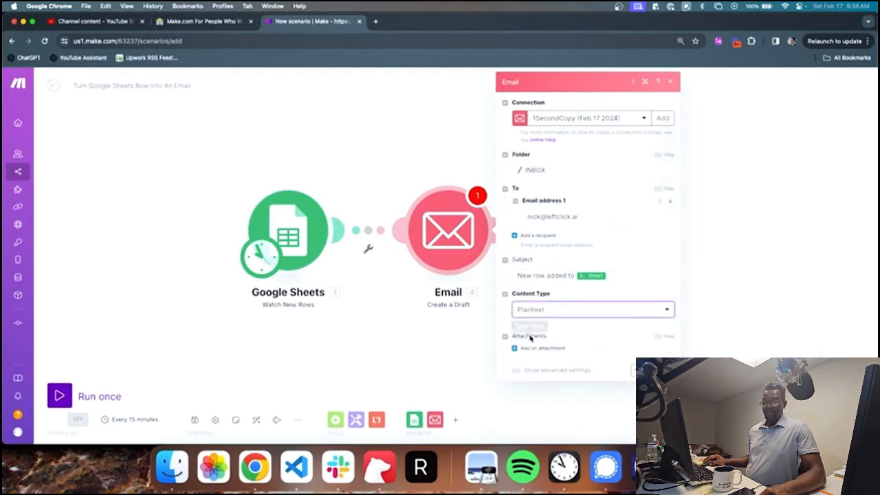
{"action": "left_click", "coordinate": [541, 339]}
{"action": "type", "text": "asdfasdfas"}
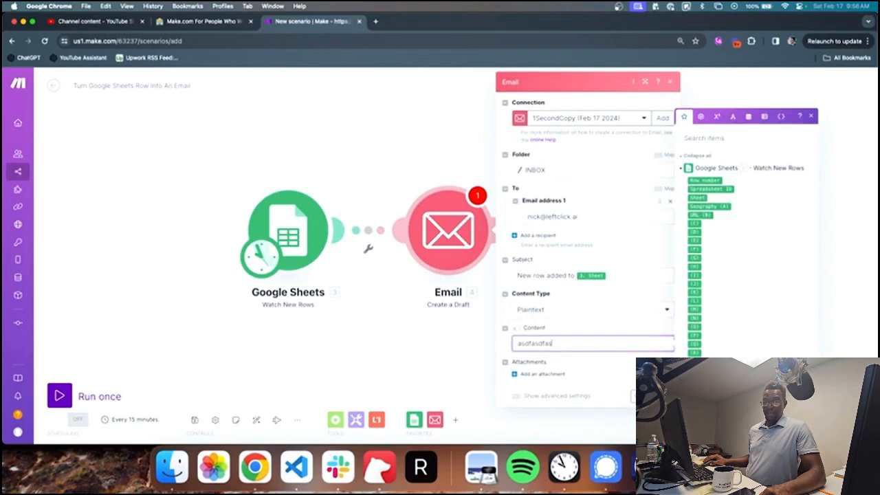
{"action": "left_click", "coordinate": [541, 312]}
{"action": "left_click", "coordinate": [540, 325]}
{"action": "left_click", "coordinate": [571, 341]}
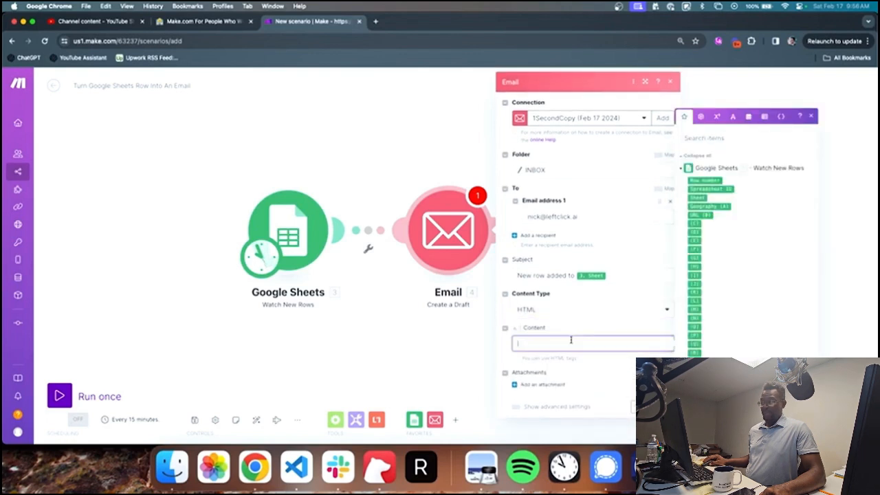
{"action": "type", "text": "<a href=\""}
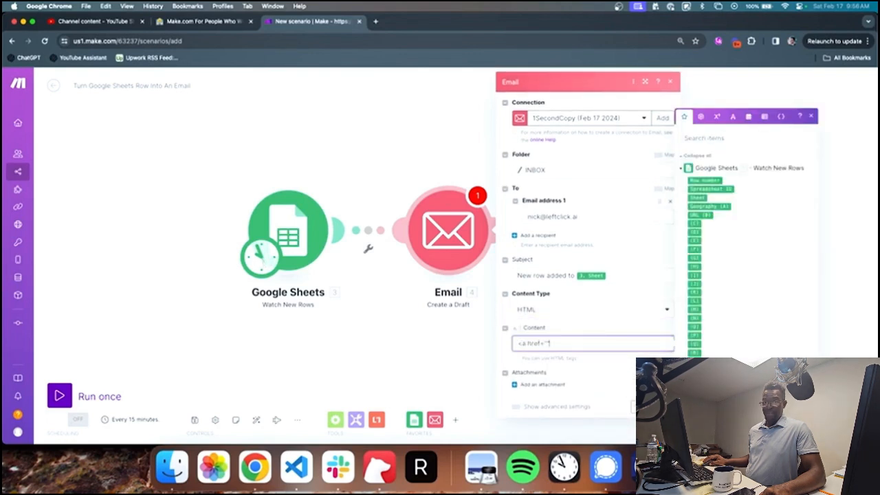
{"action": "type", "text": "sheets.google.com/d/"}
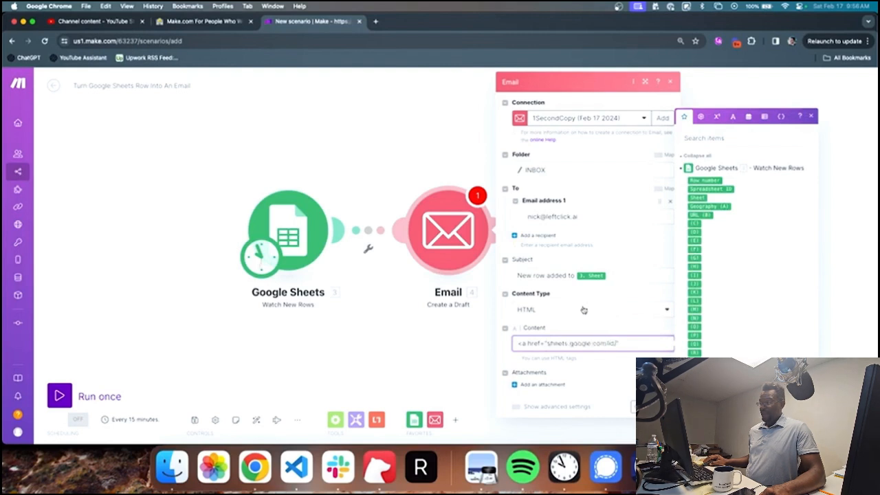
{"action": "left_click", "coordinate": [719, 188]}
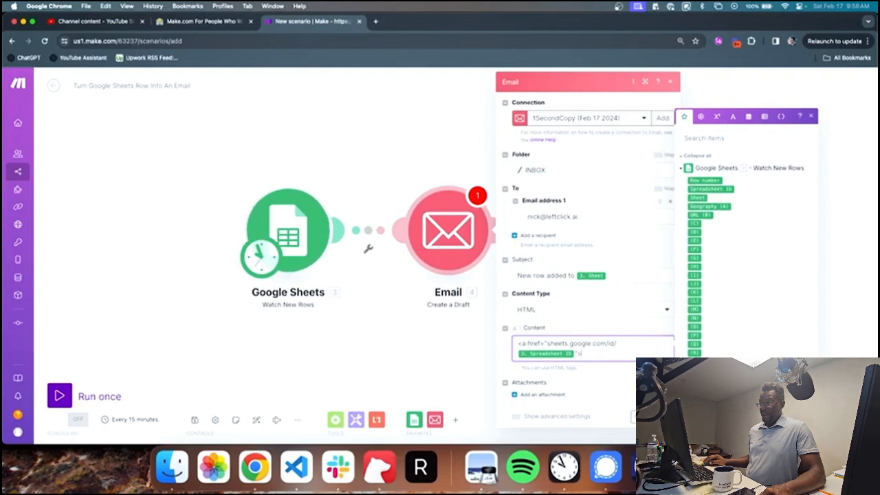
{"action": "type", "text": "\">Google"}
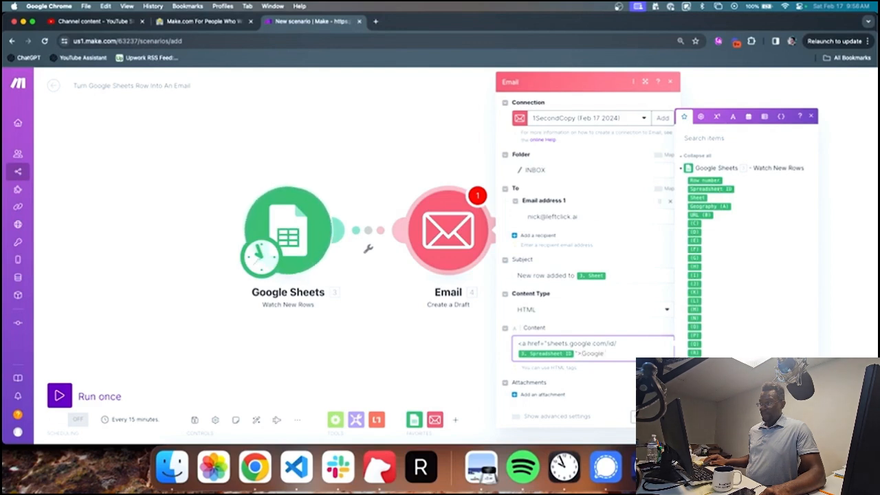
{"action": "type", "text": " Sheet row added</a>"}
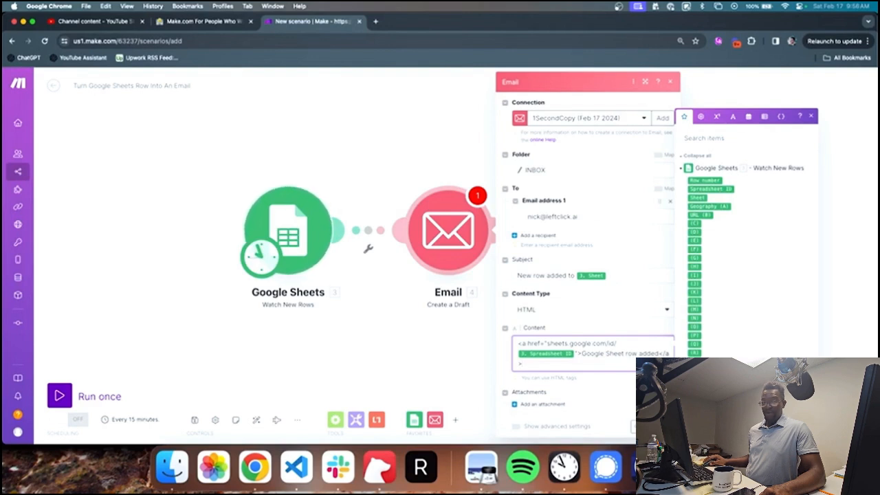
{"action": "key", "text": "super+a"}
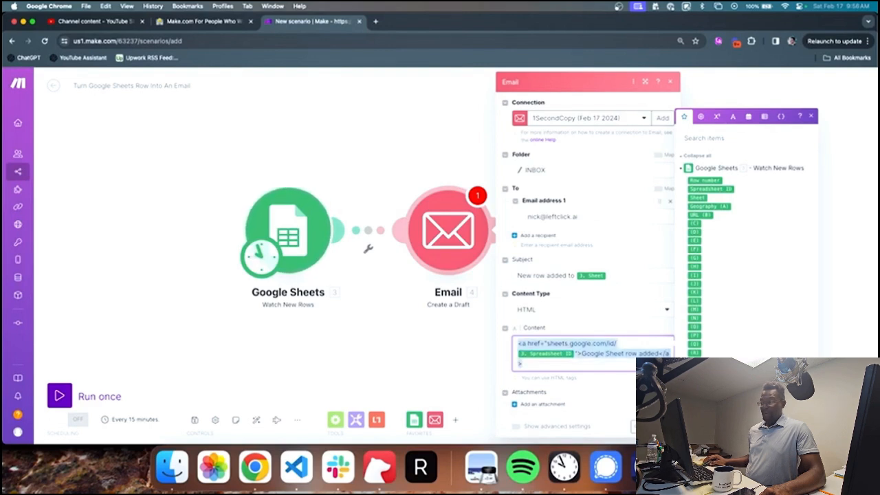
{"action": "key", "text": "BackSpace"}
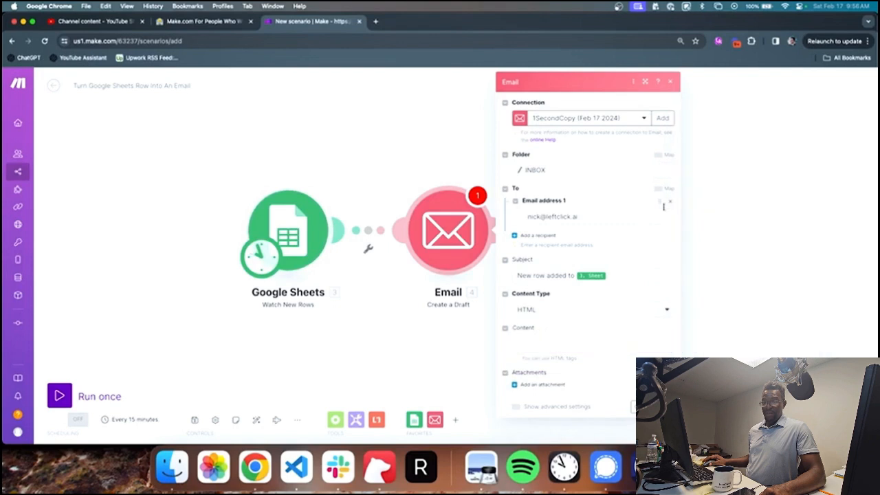
Step: Delete Email address 1, save the Email module with OK, and zoom out the canvas
{"action": "left_click", "coordinate": [669, 202]}
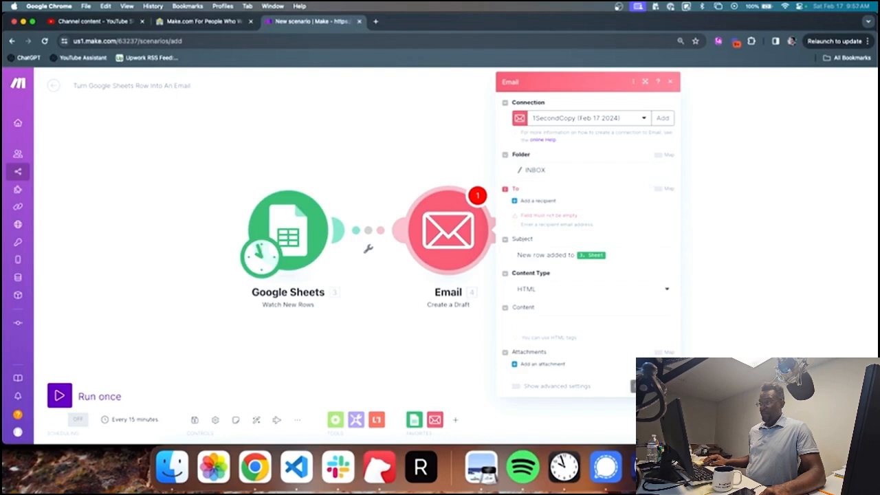
{"action": "left_click", "coordinate": [633, 387]}
{"action": "scroll", "coordinate": [577, 327], "scroll_direction": "down", "scroll_amount": 5}
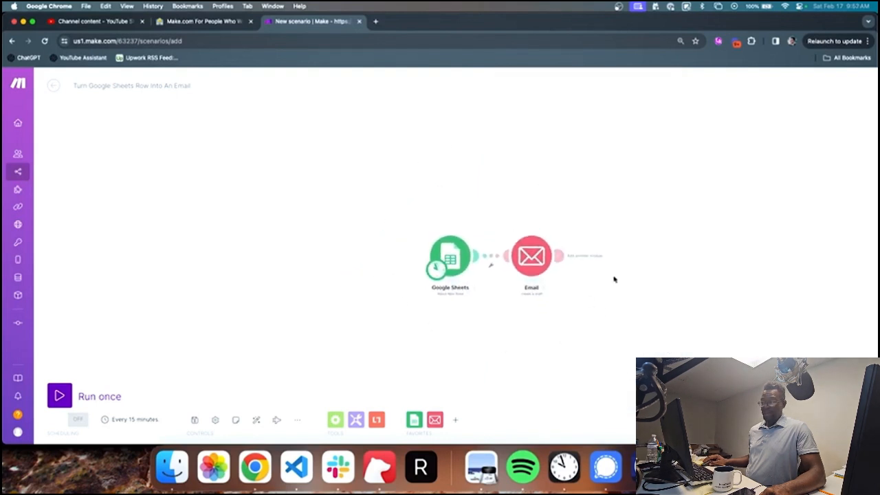
{"action": "left_click_drag", "start_coordinate": [613, 278], "coordinate": [550, 275]}
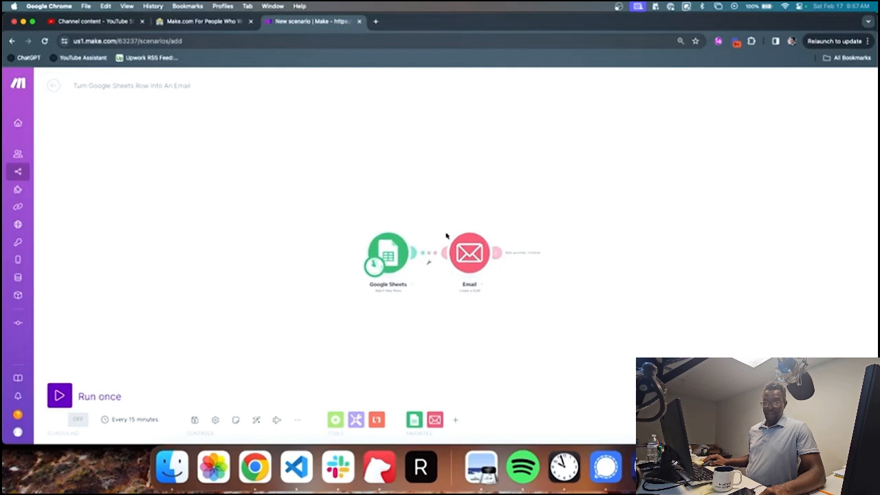
{"action": "left_click_drag", "start_coordinate": [470, 253], "coordinate": [485, 252]}
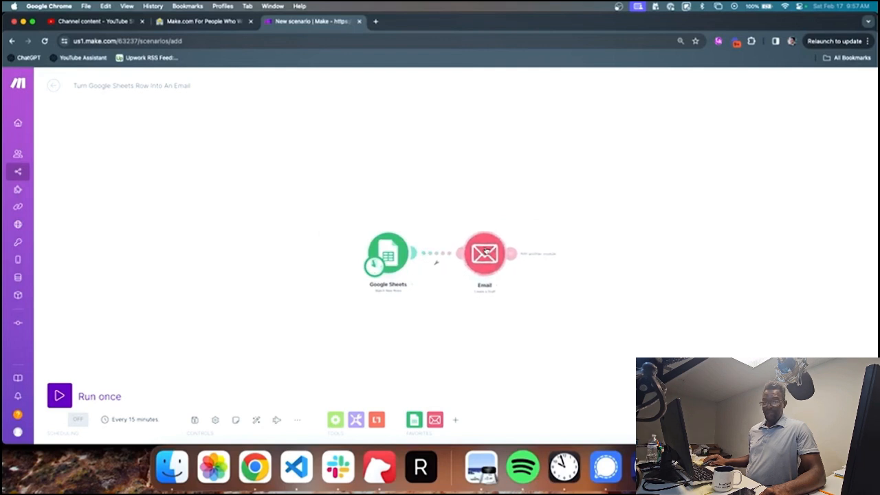
{"action": "scroll", "coordinate": [491, 291], "scroll_direction": "up", "scroll_amount": 3}
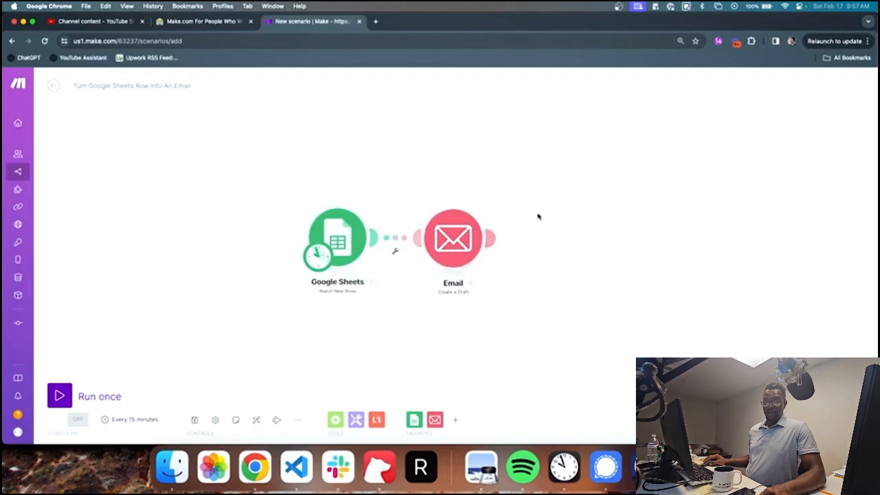
{"action": "scroll", "coordinate": [624, 237], "scroll_direction": "down", "scroll_amount": 2}
{"action": "left_click_drag", "start_coordinate": [624, 237], "coordinate": [565, 244]}
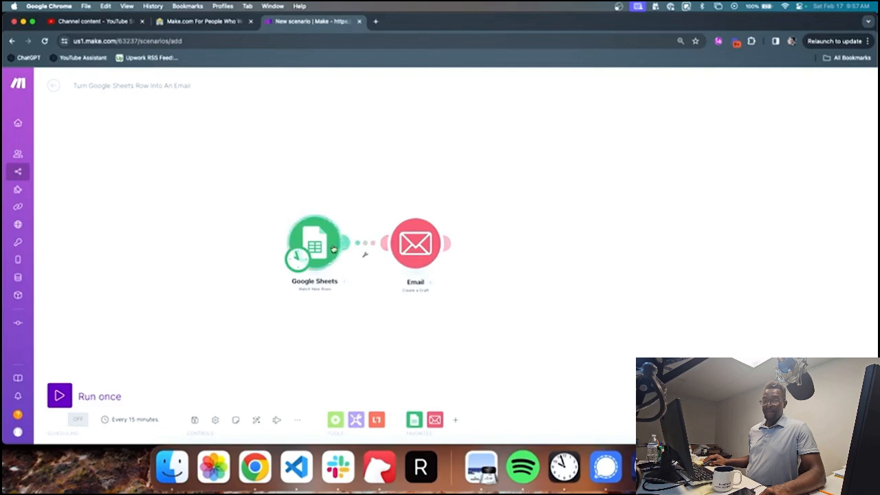
Step: Create a filter on the link and map Geography (A) as the condition's first operand
{"action": "left_click", "coordinate": [364, 244]}
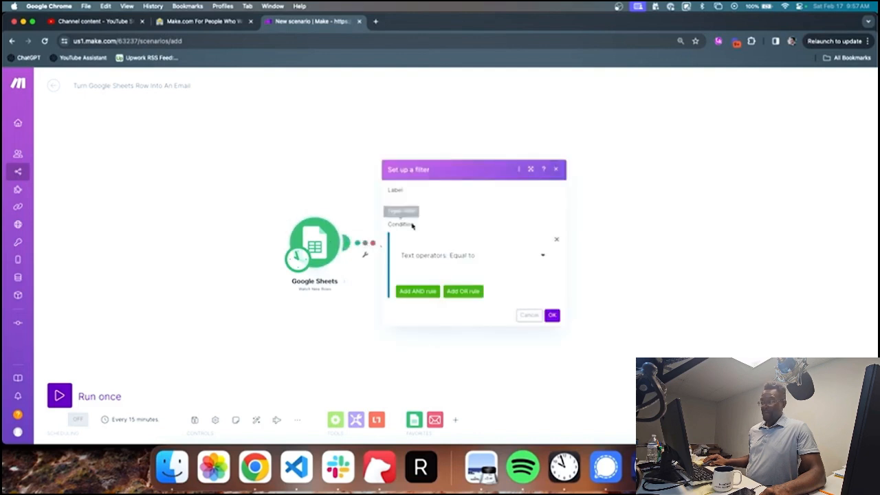
{"action": "left_click", "coordinate": [447, 206]}
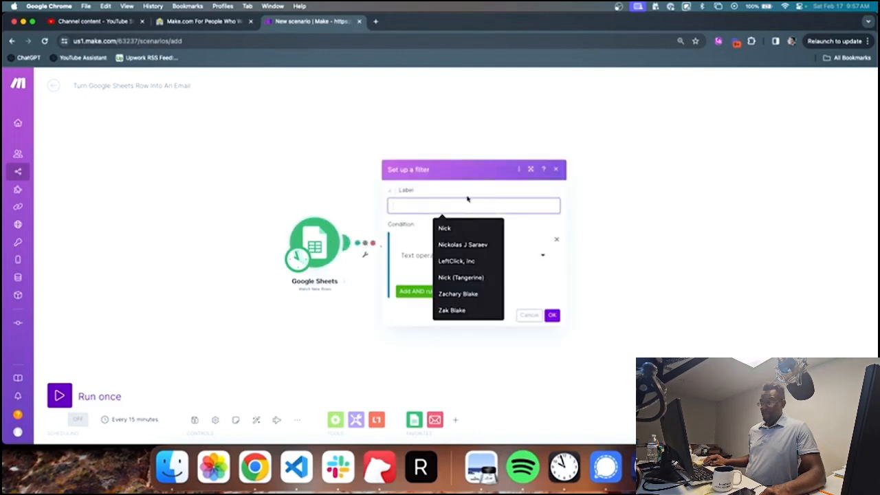
{"action": "type", "text": "f"}
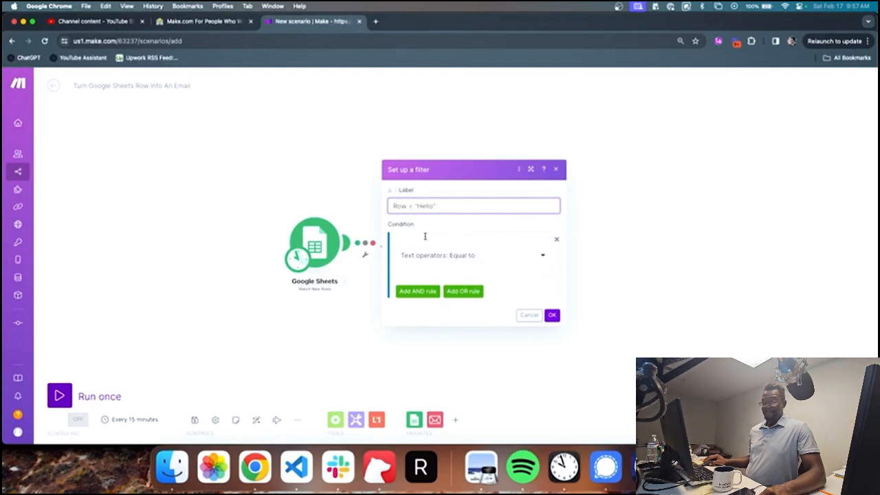
{"action": "left_click", "coordinate": [422, 237]}
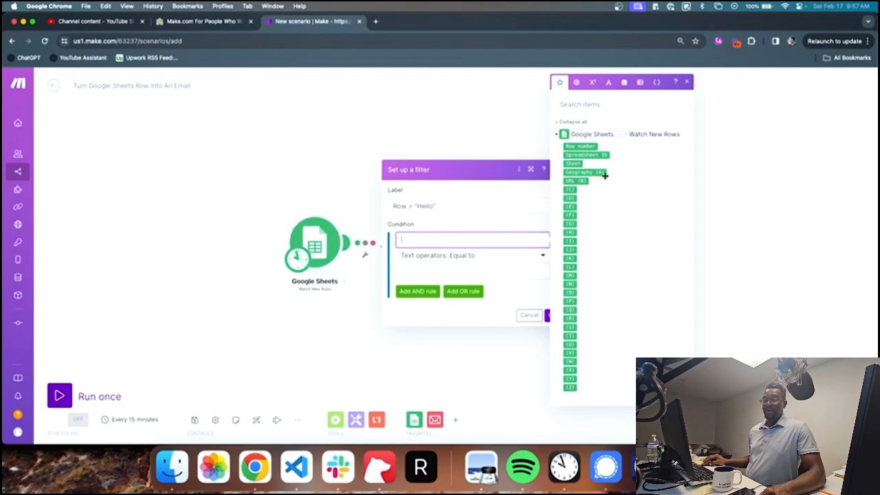
{"action": "left_click_drag", "start_coordinate": [604, 176], "coordinate": [430, 239]}
Step: Label the filter Geography = "Canada"
{"action": "left_click", "coordinate": [481, 204]}
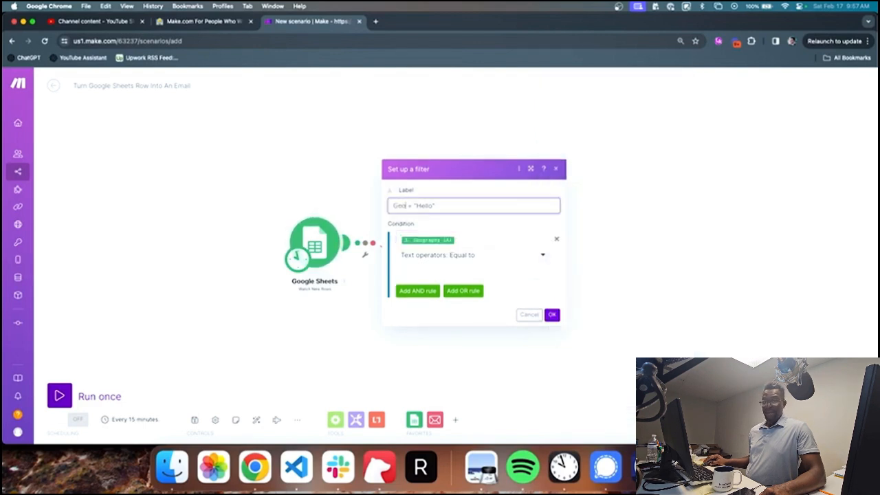
{"action": "type", "text": "Geography"}
{"action": "double_click", "coordinate": [445, 206]}
{"action": "type", "text": "Canad"}
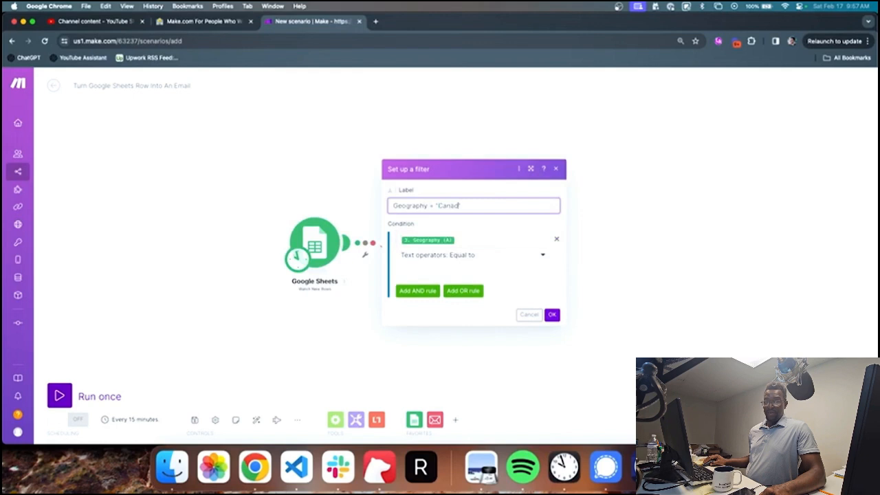
{"action": "type", "text": "a"}
{"action": "left_click", "coordinate": [433, 222]}
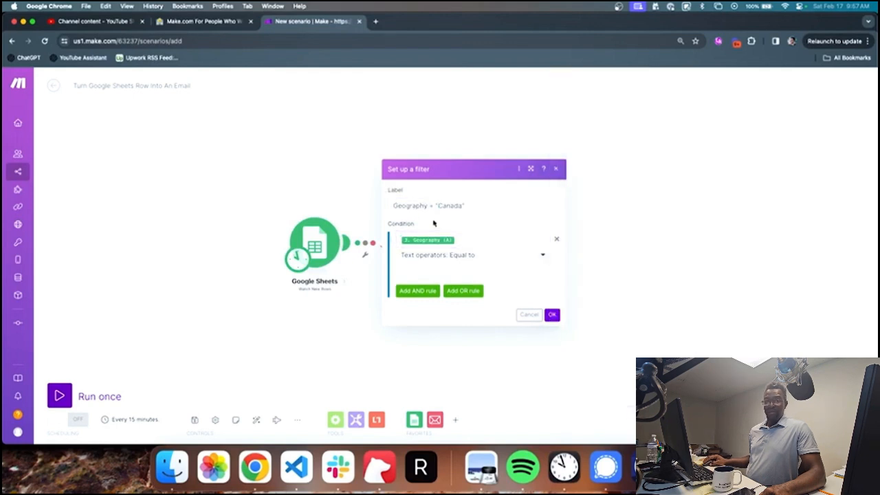
Step: Keep the Text operators: Equal to operator and enter Canada as the comparison value
{"action": "left_click", "coordinate": [459, 237]}
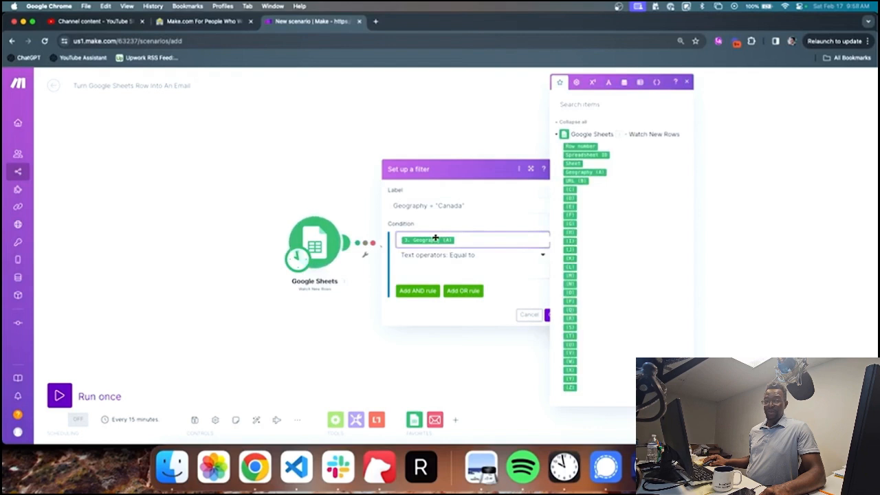
{"action": "left_click", "coordinate": [440, 270]}
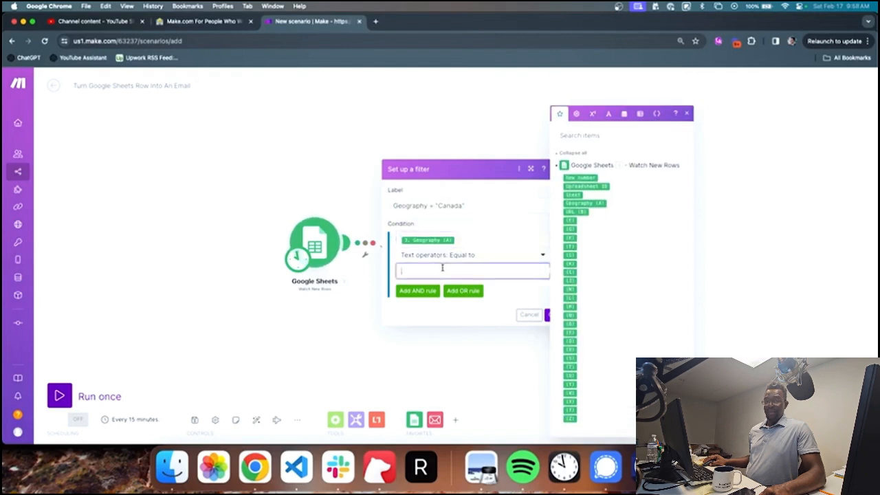
{"action": "type", "text": "Canada"}
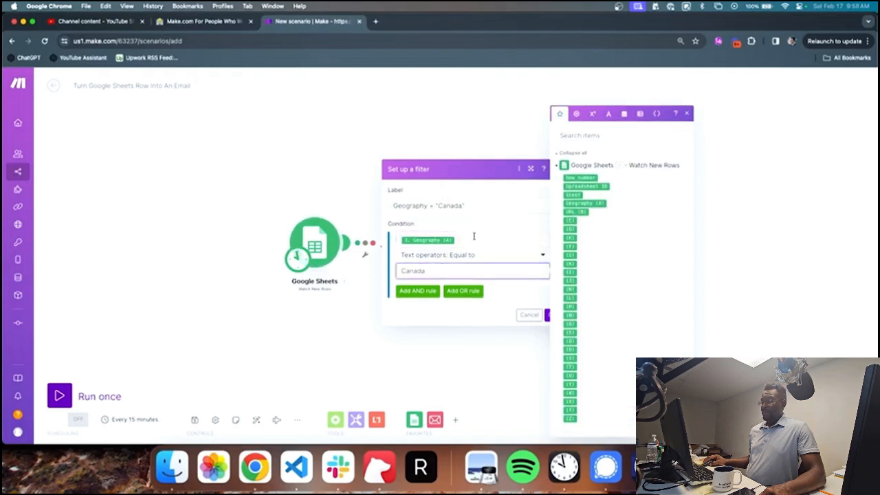
{"action": "left_click", "coordinate": [481, 205]}
{"action": "left_click", "coordinate": [480, 221]}
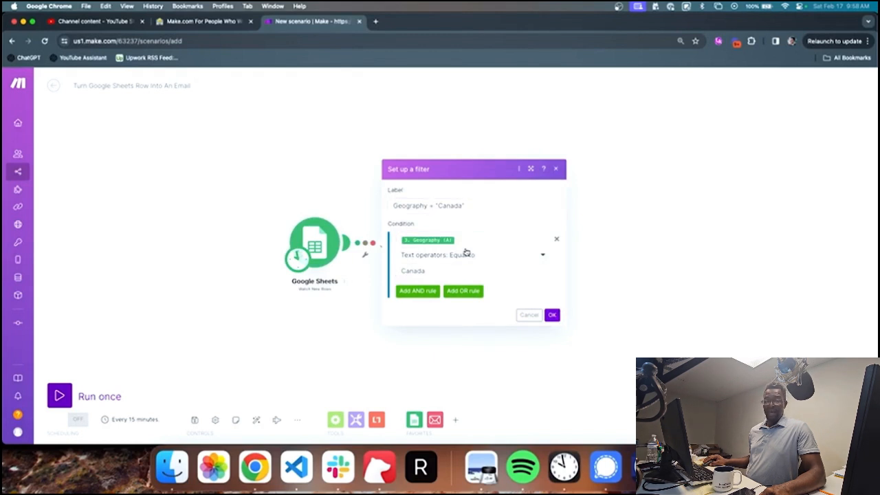
{"action": "left_click", "coordinate": [435, 268]}
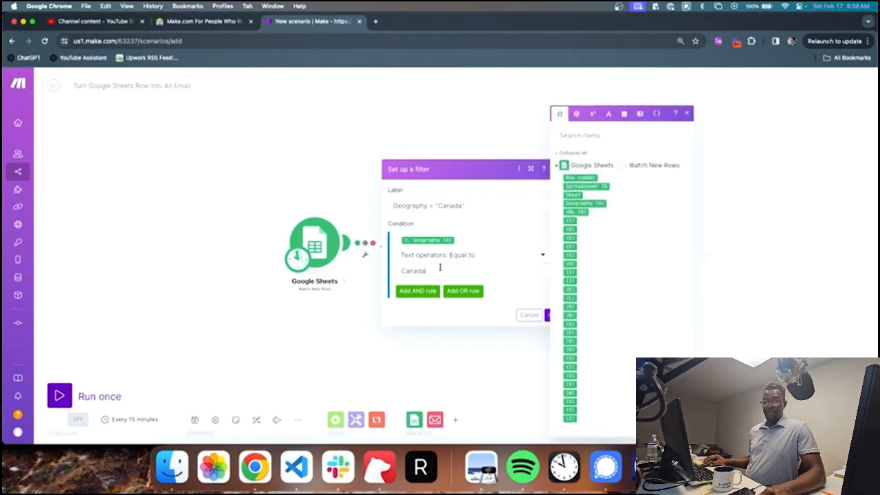
{"action": "double_click", "coordinate": [436, 268]}
{"action": "left_click", "coordinate": [517, 291]}
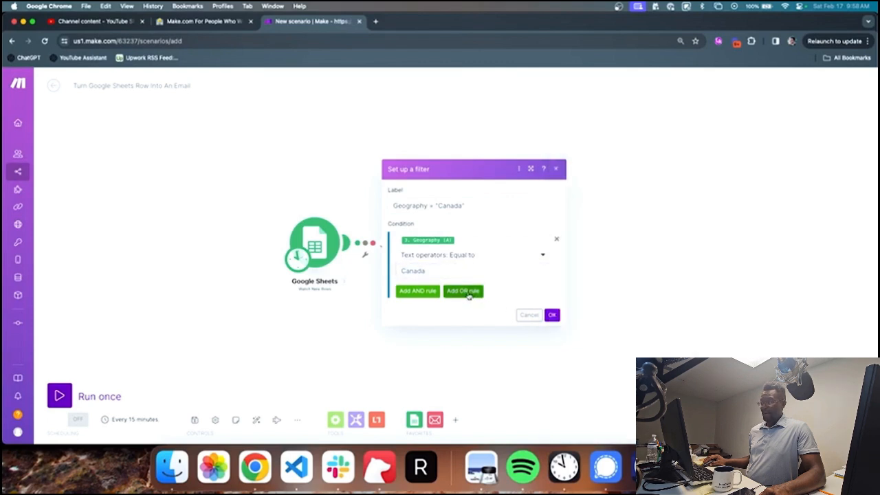
{"action": "left_click", "coordinate": [424, 290]}
Step: Remove the extra AND and OR rule rows and save the filter
{"action": "left_click", "coordinate": [555, 270]}
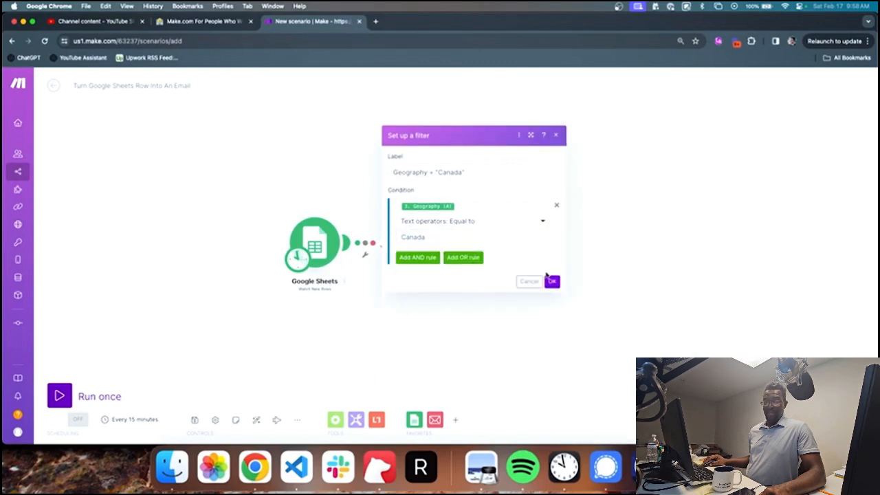
{"action": "left_click", "coordinate": [467, 257]}
{"action": "left_click", "coordinate": [558, 281]}
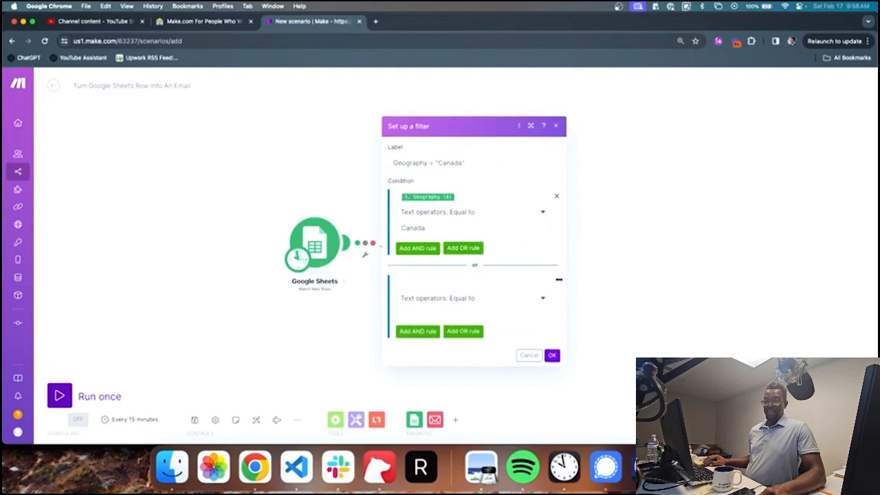
{"action": "left_click", "coordinate": [555, 278]}
Step: Move the Email module right so the Geography = "Canada" label shows on the link
{"action": "scroll", "coordinate": [407, 298], "scroll_direction": "up", "scroll_amount": 5}
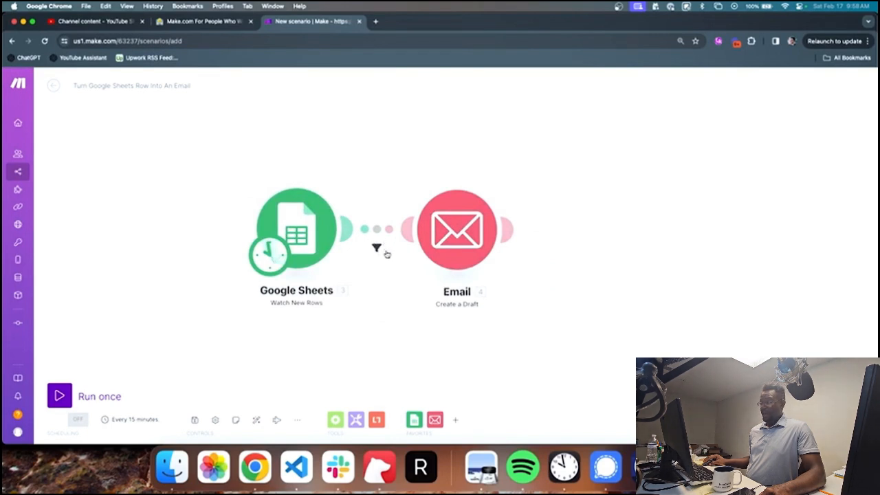
{"action": "left_click_drag", "start_coordinate": [430, 234], "coordinate": [461, 232]}
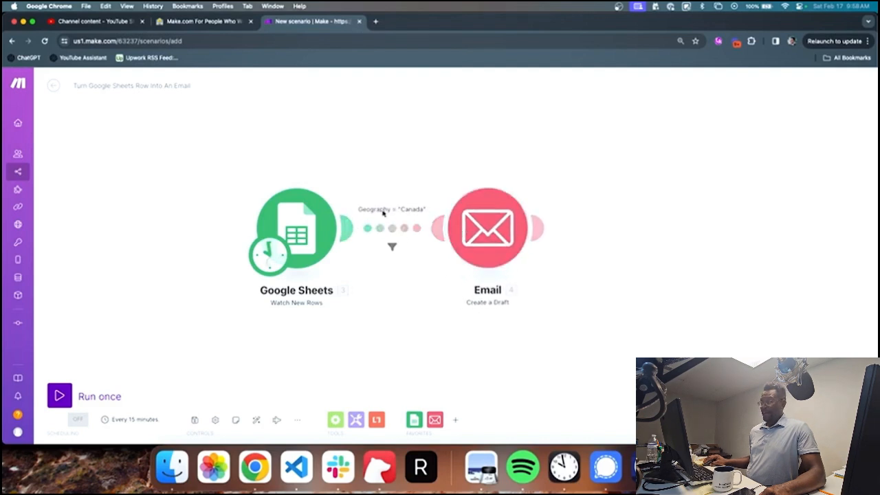
{"action": "scroll", "coordinate": [396, 218], "scroll_direction": "down", "scroll_amount": 2}
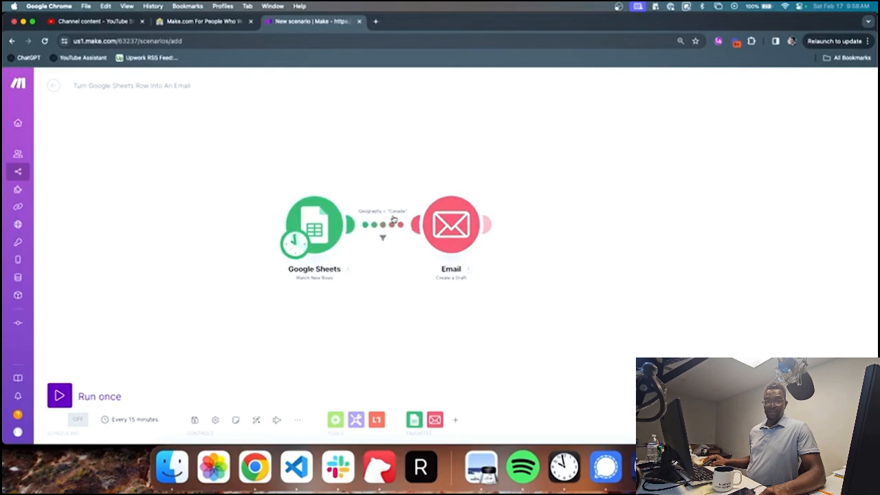
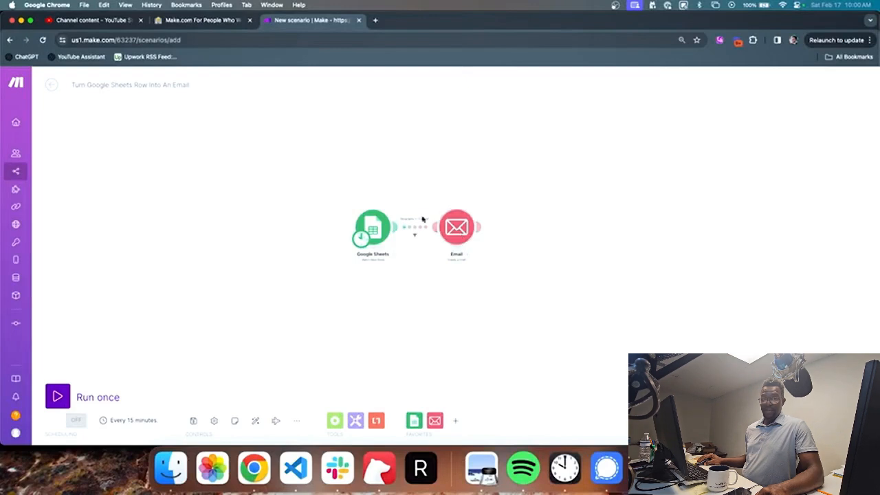
Step: Zoom in on the canvas and nudge the Email module slightly to the right
{"action": "scroll", "coordinate": [450, 223], "scroll_direction": "up", "scroll_amount": 3}
{"action": "left_click_drag", "start_coordinate": [463, 229], "coordinate": [471, 231]}
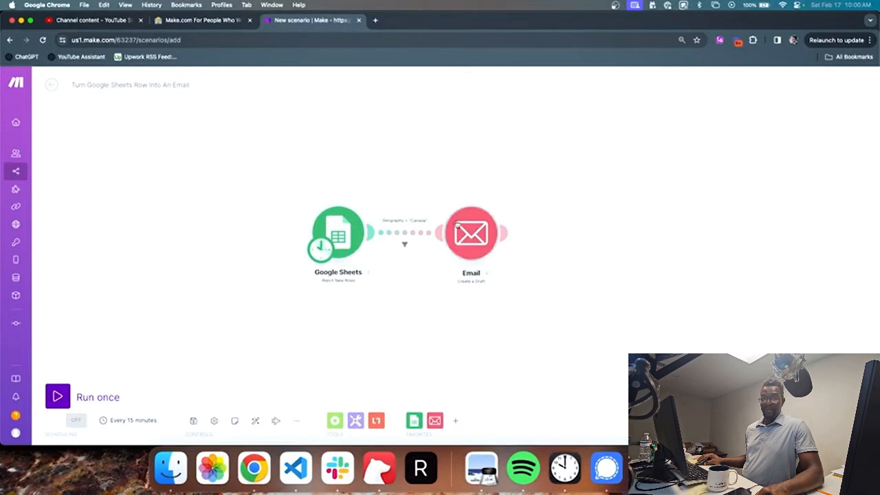
Step: In the Email draft's Subject, start an if() formula testing Geography (A) = "Canada"
{"action": "left_click", "coordinate": [481, 232]}
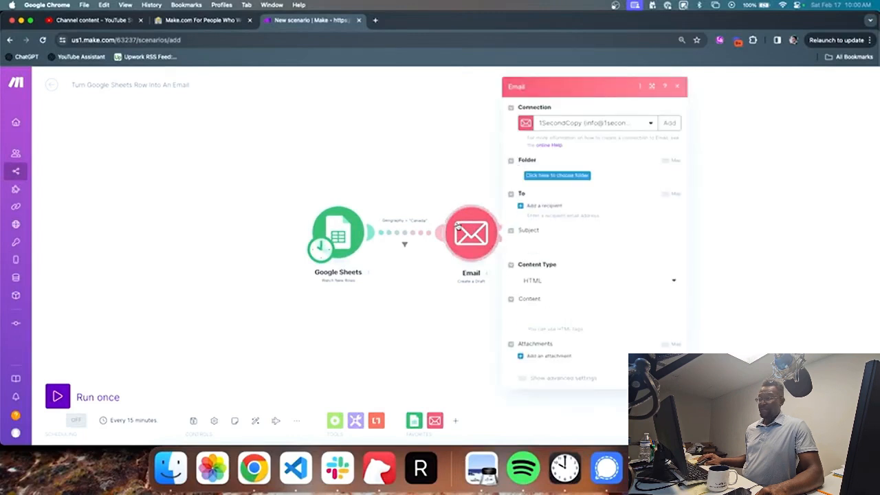
{"action": "left_click", "coordinate": [550, 244]}
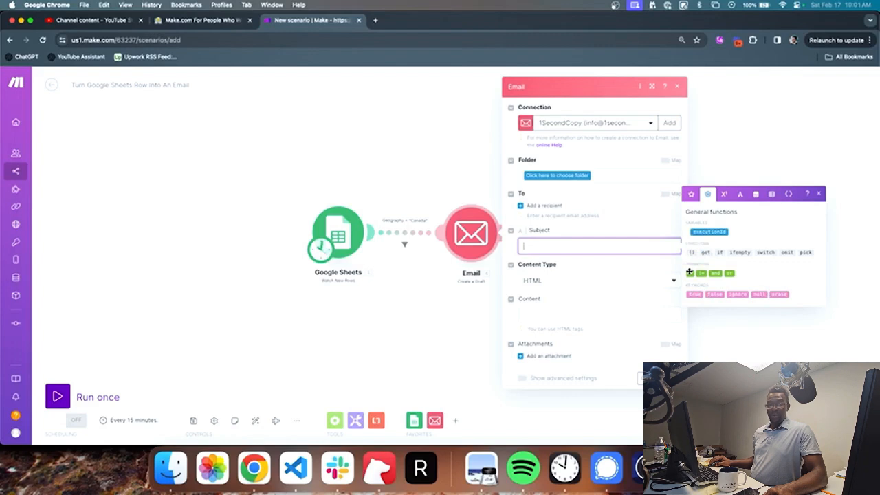
{"action": "left_click", "coordinate": [720, 253]}
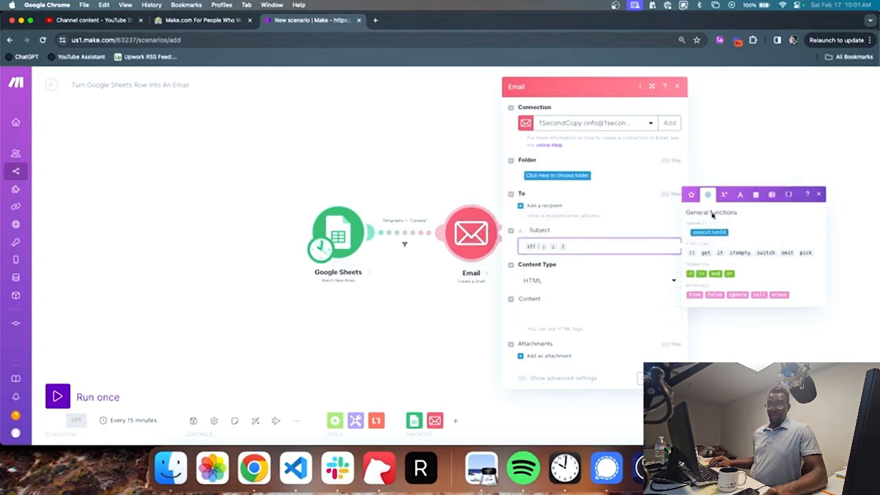
{"action": "left_click", "coordinate": [690, 194]}
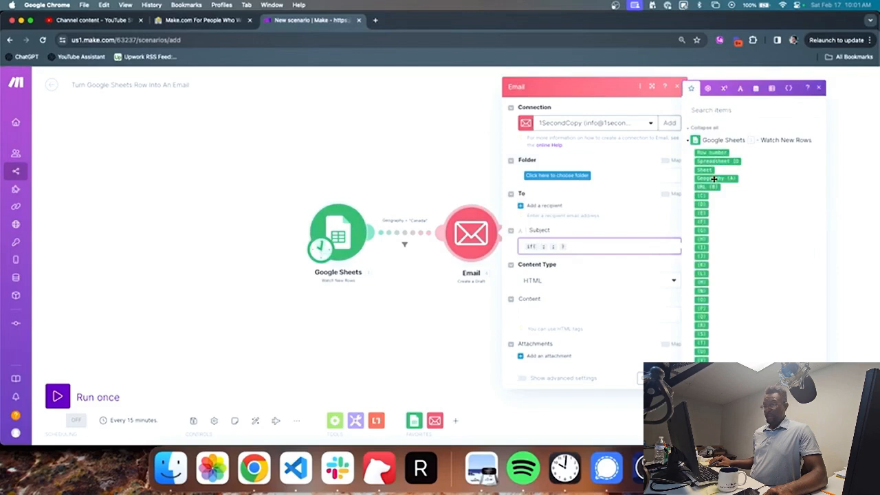
{"action": "left_click", "coordinate": [713, 179]}
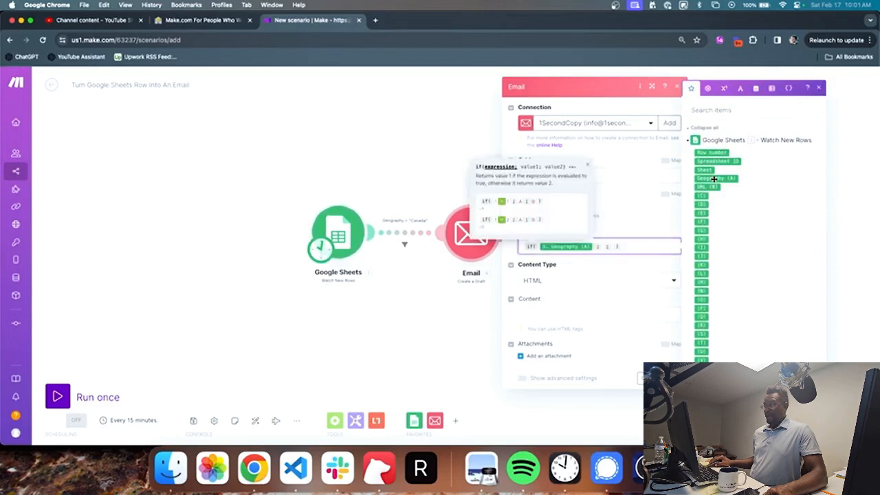
{"action": "left_click", "coordinate": [707, 88]}
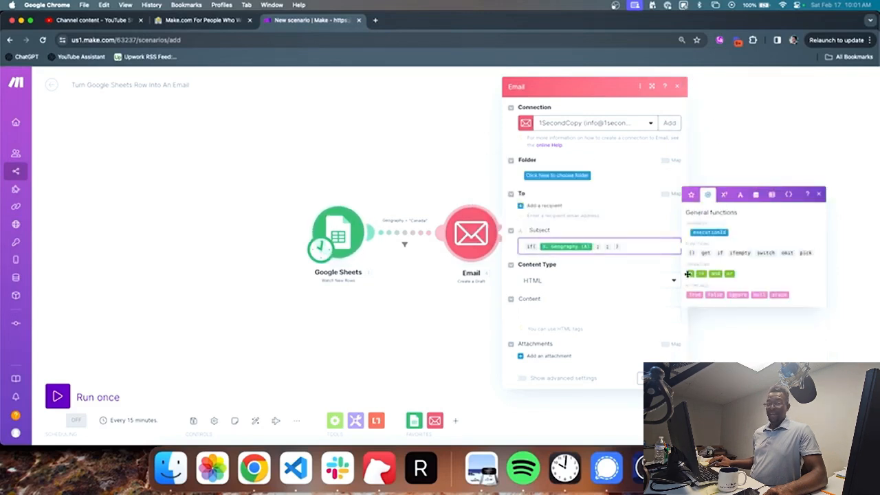
{"action": "left_click", "coordinate": [690, 273]}
{"action": "type", "text": "\"Canada\""}
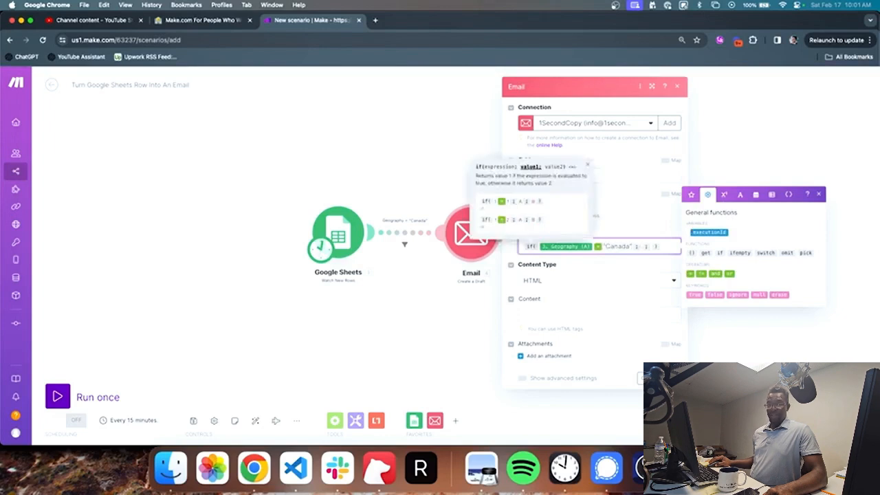
Step: Finish the if() with true and false results, then delete the whole formula from the Subject
{"action": "left_click", "coordinate": [694, 294]}
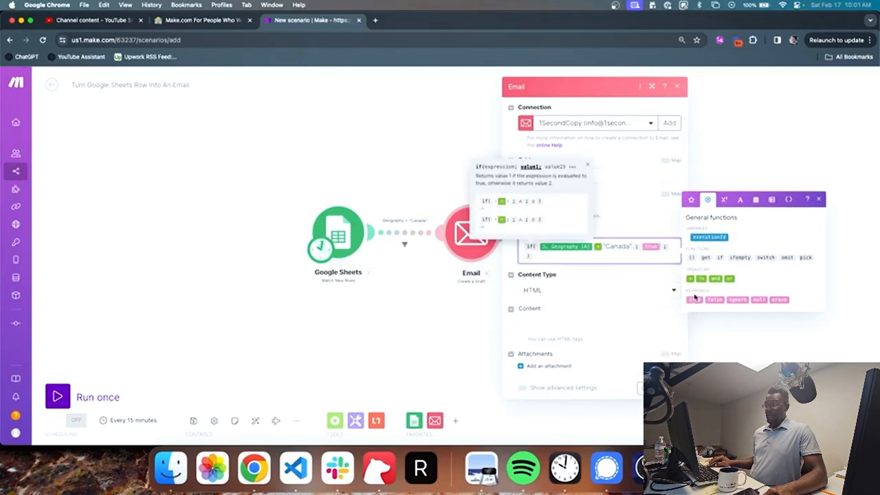
{"action": "left_click", "coordinate": [713, 299]}
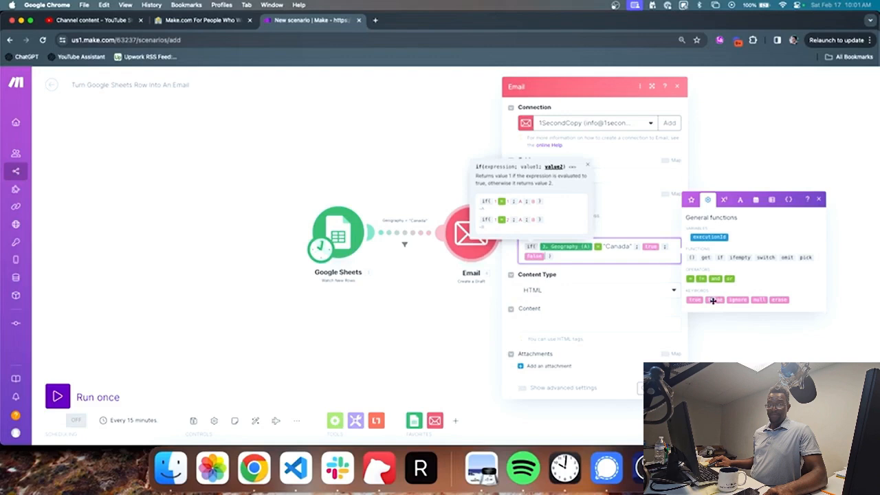
{"action": "left_click", "coordinate": [643, 257]}
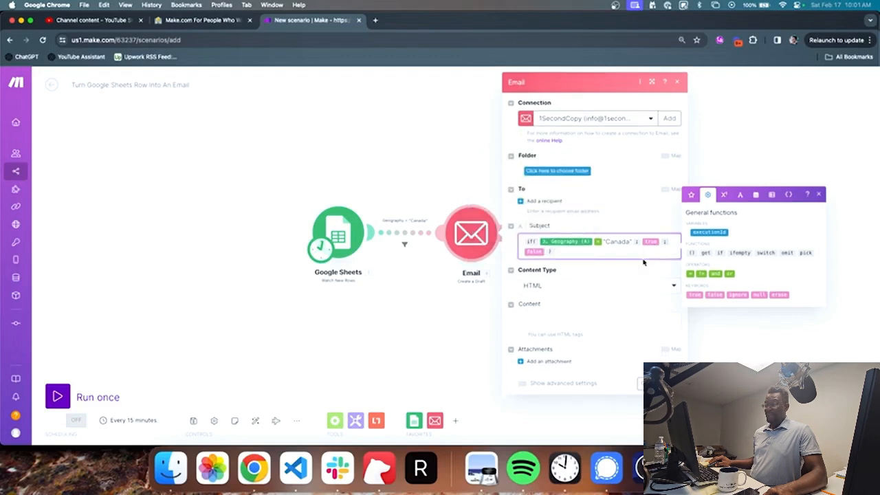
{"action": "key", "text": "super+a"}
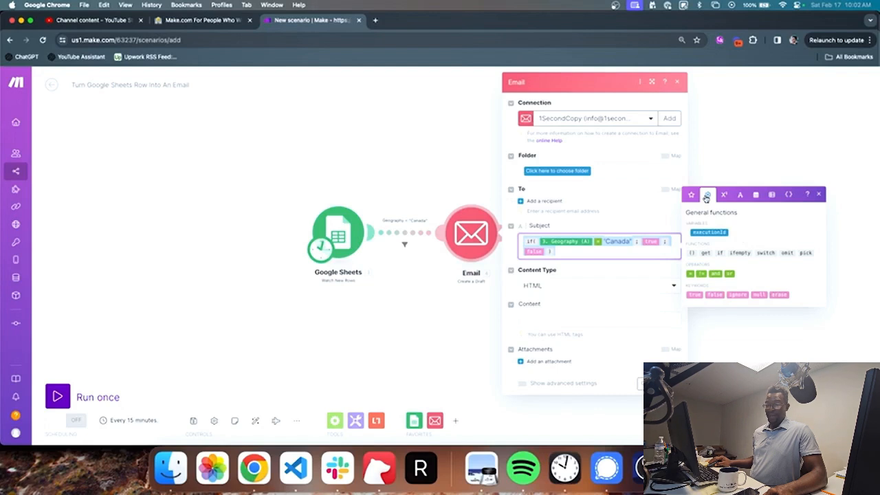
{"action": "key", "text": "BackSpace"}
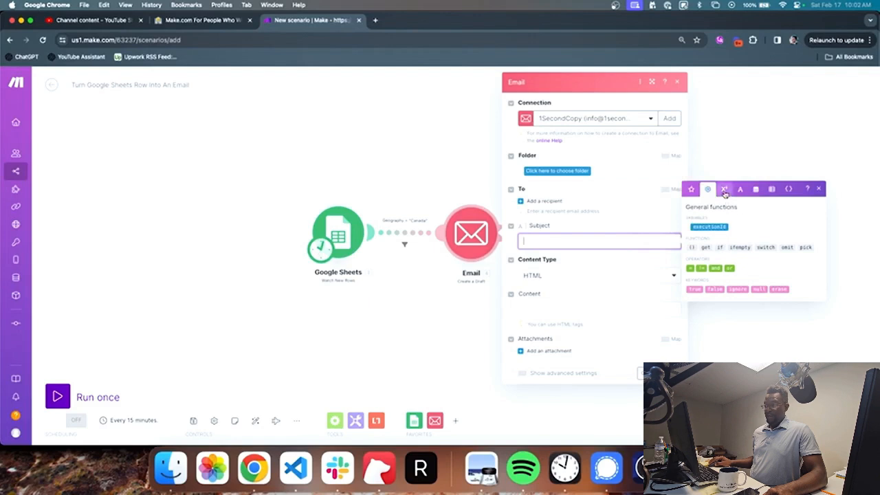
Step: Insert the pi constant from Math functions into the Subject, delete it, then show Text and binary functions
{"action": "left_click", "coordinate": [724, 193]}
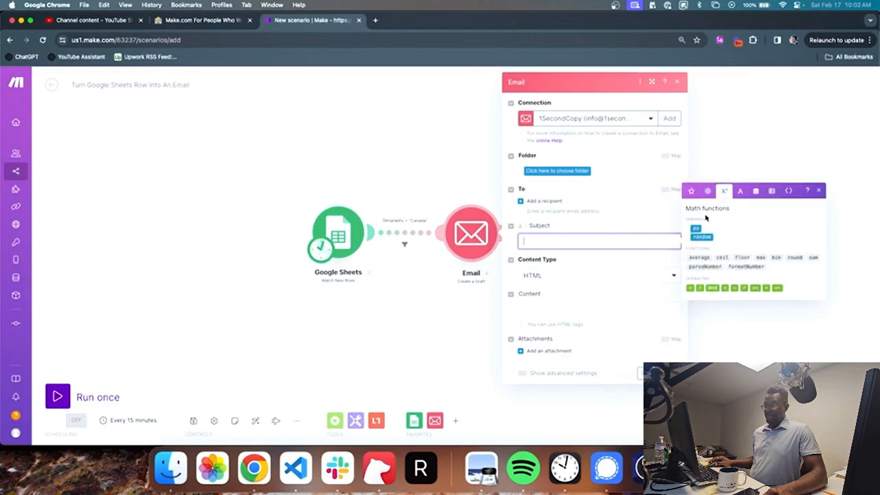
{"action": "left_click", "coordinate": [695, 227]}
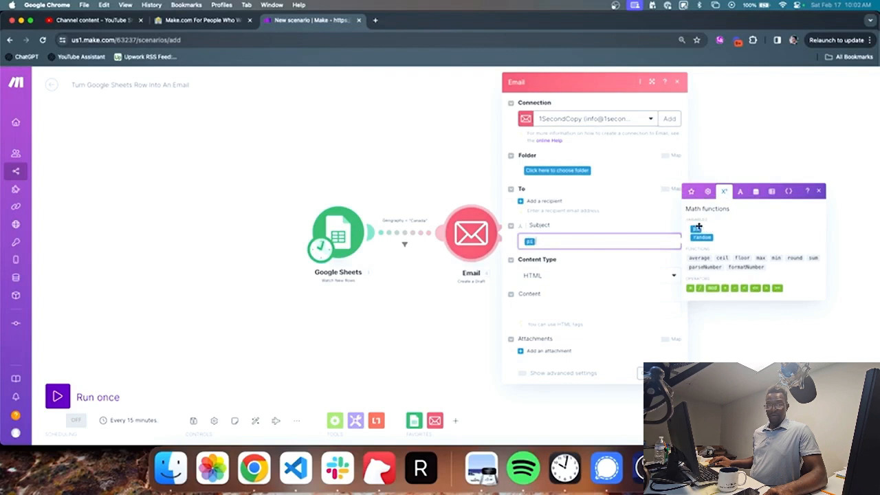
{"action": "key", "text": "XF86AudioRaiseVolume"}
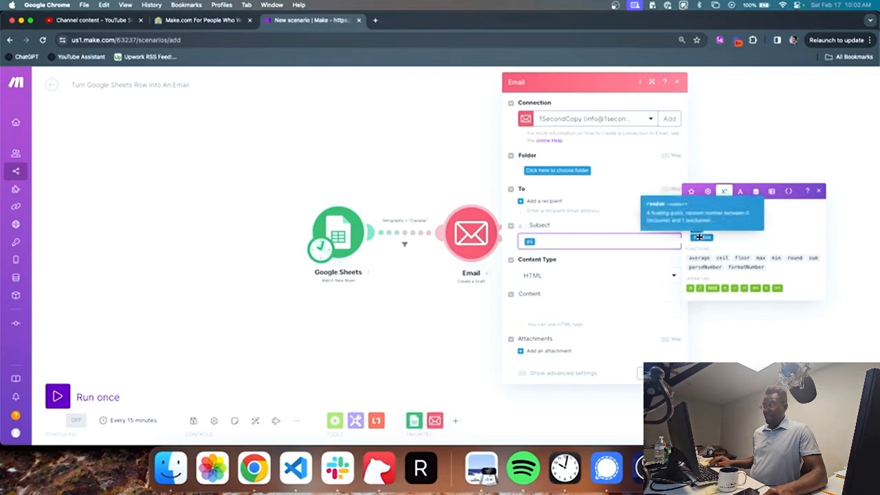
{"action": "key", "text": "BackSpace"}
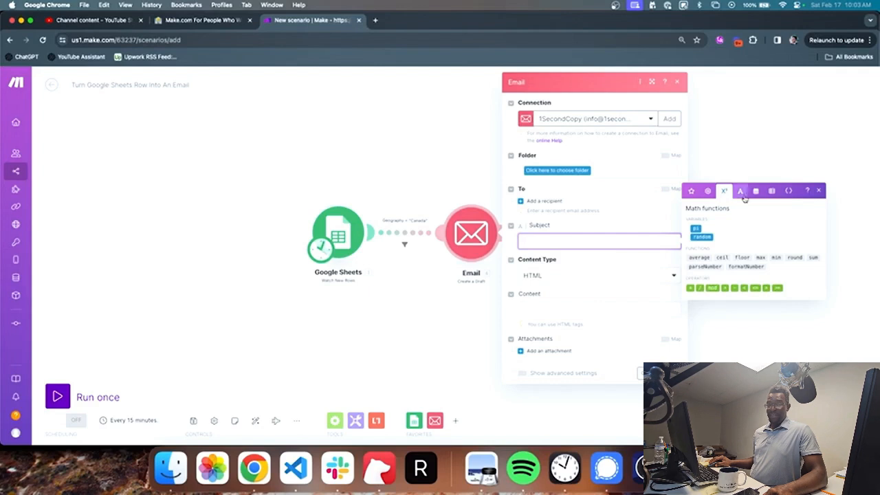
{"action": "left_click", "coordinate": [740, 192]}
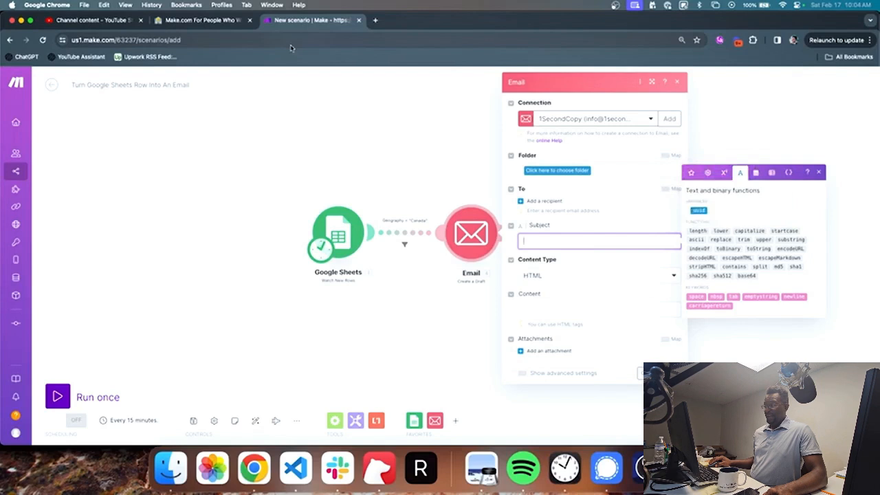
Step: In a new tab, type sample URL '.com/hello-how-are-You-Doing', replace it with 'lower(URL)', then return to Make
{"action": "left_click", "coordinate": [375, 20]}
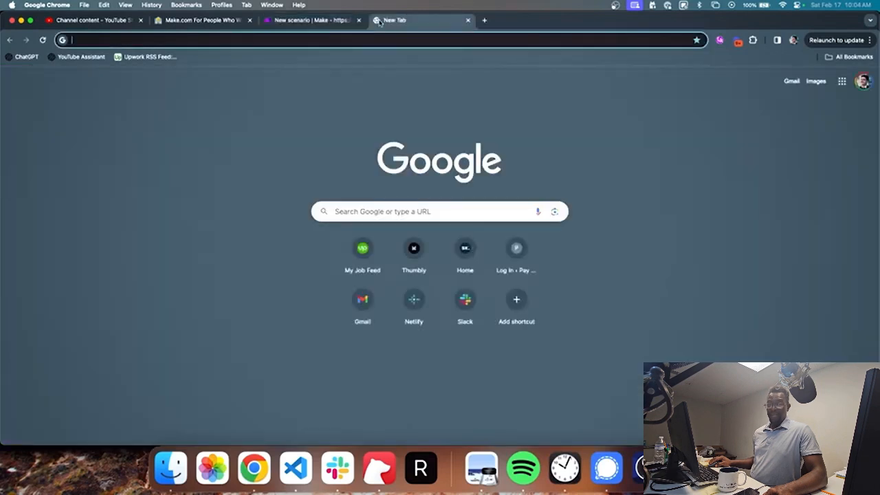
{"action": "type", "text": ".com/"}
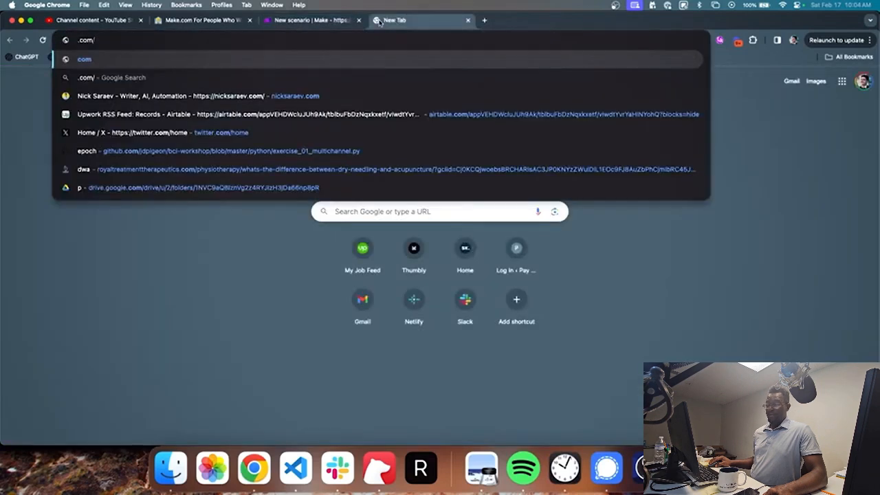
{"action": "type", "text": "hello-how-are-you"}
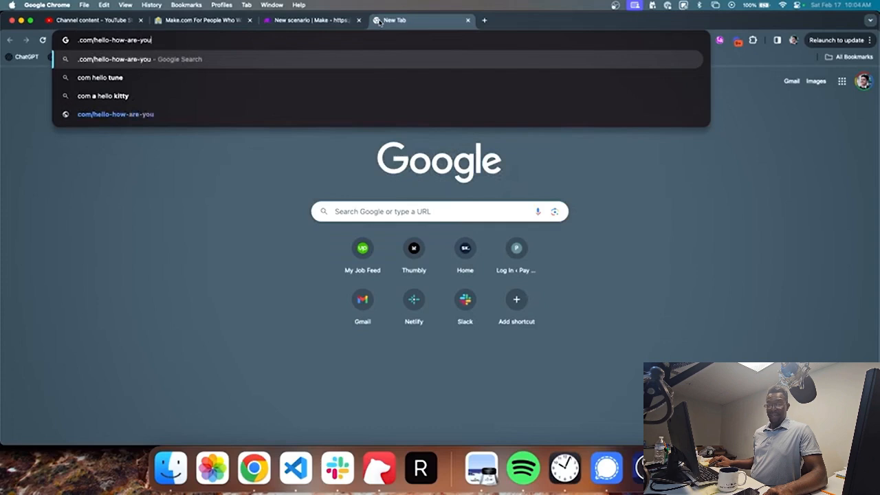
{"action": "type", "text": "-Doing"}
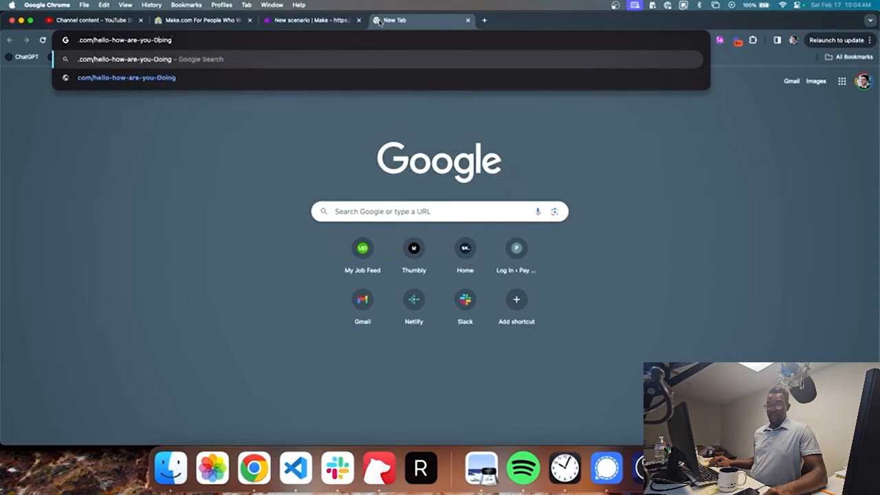
{"action": "key", "text": "Left"}
{"action": "key", "text": "Left"}
{"action": "key", "text": "Left"}
{"action": "key", "text": "Left"}
{"action": "key", "text": "BackSpace"}
{"action": "type", "text": "Y"}
{"action": "key", "text": "super+a"}
{"action": "type", "text": "lower("}
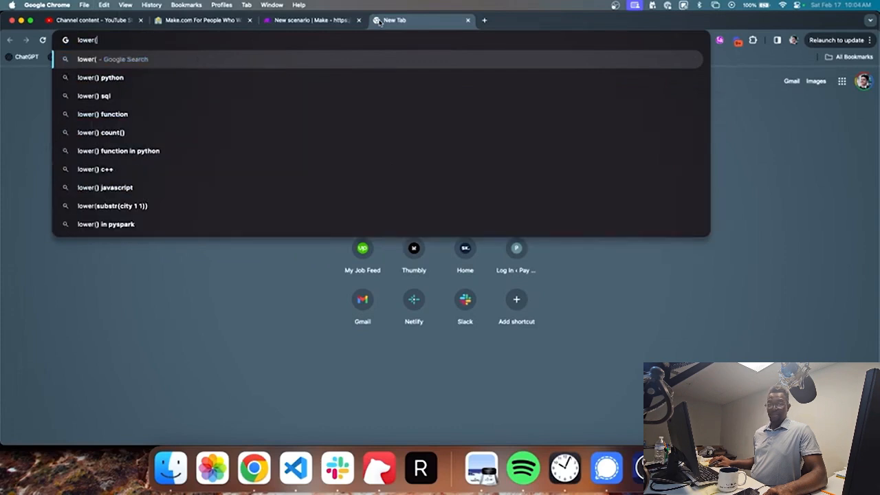
{"action": "type", "text": "URL)"}
{"action": "key", "text": "super+a"}
{"action": "key", "text": "ctrl+shift+Tab"}
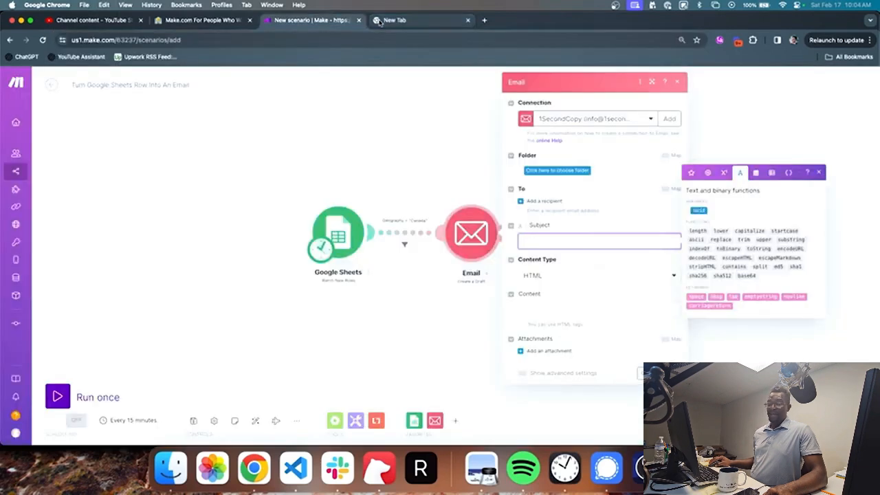
Step: Build replace("this is my Url"; space; "-") in the Subject, then clear it
{"action": "left_click", "coordinate": [712, 238]}
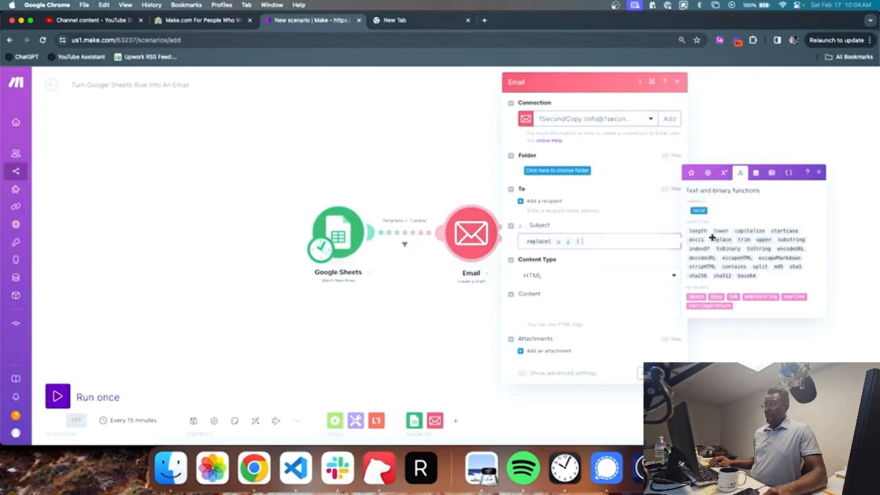
{"action": "type", "text": "this is my"}
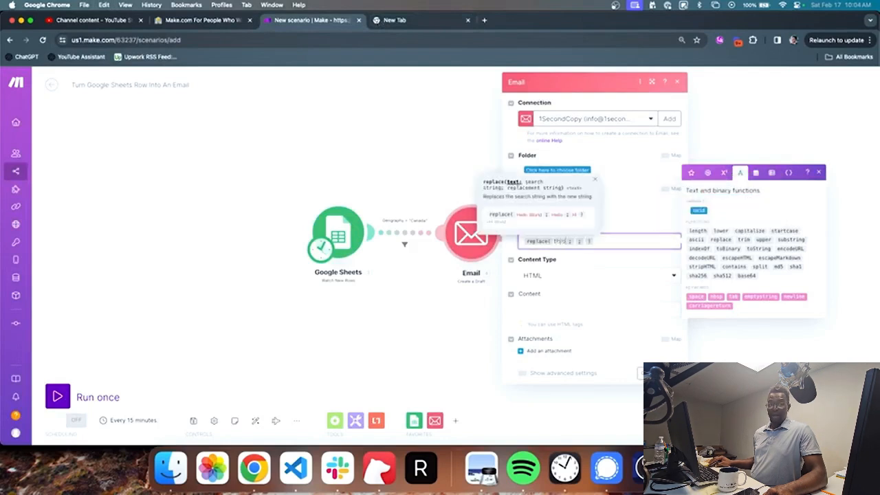
{"action": "type", "text": " Url"}
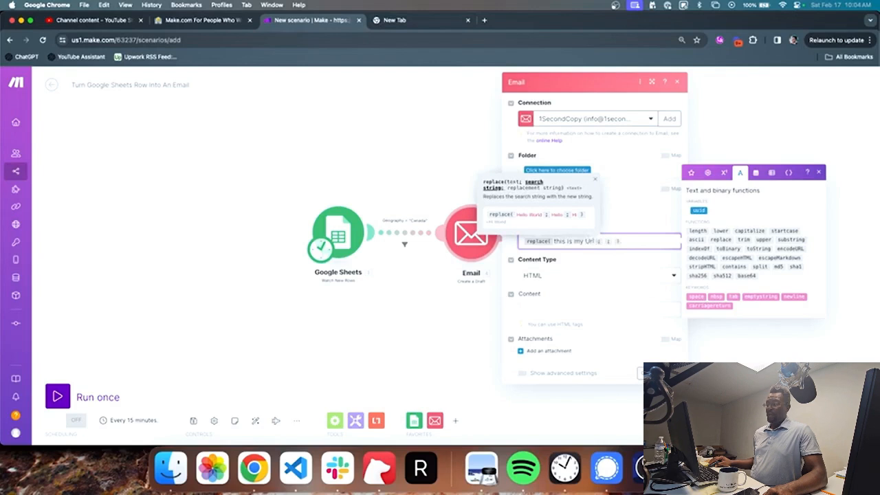
{"action": "left_click", "coordinate": [790, 297]}
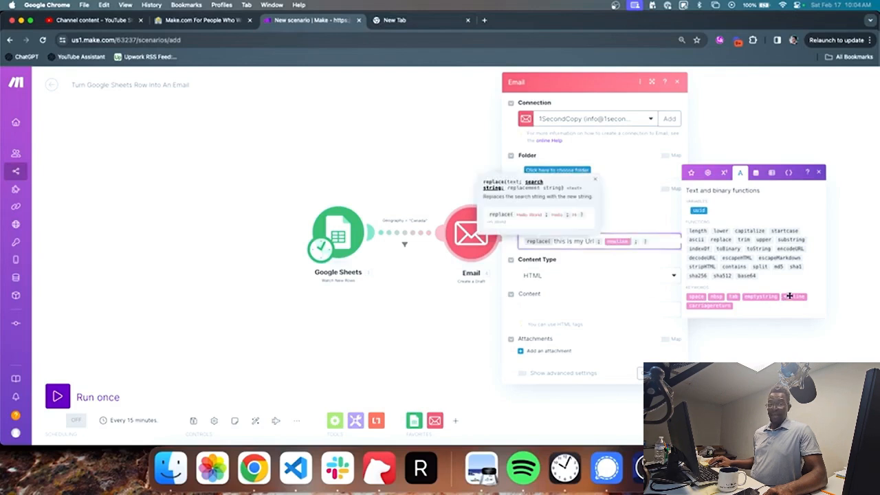
{"action": "key", "text": "BackSpace"}
{"action": "left_click", "coordinate": [696, 296]}
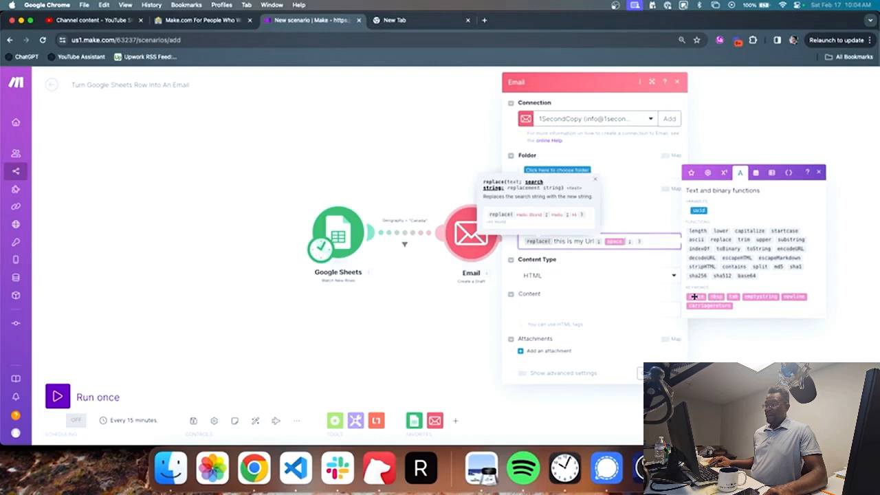
{"action": "key", "text": "Right"}
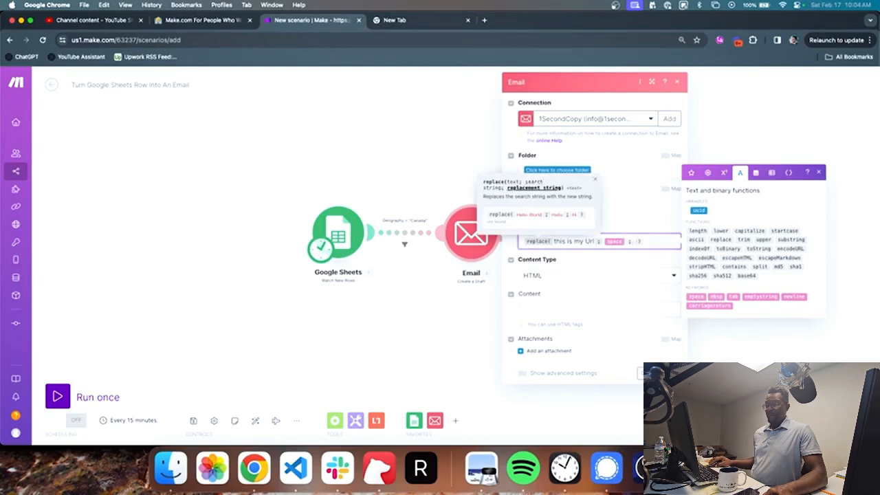
{"action": "type", "text": "-"}
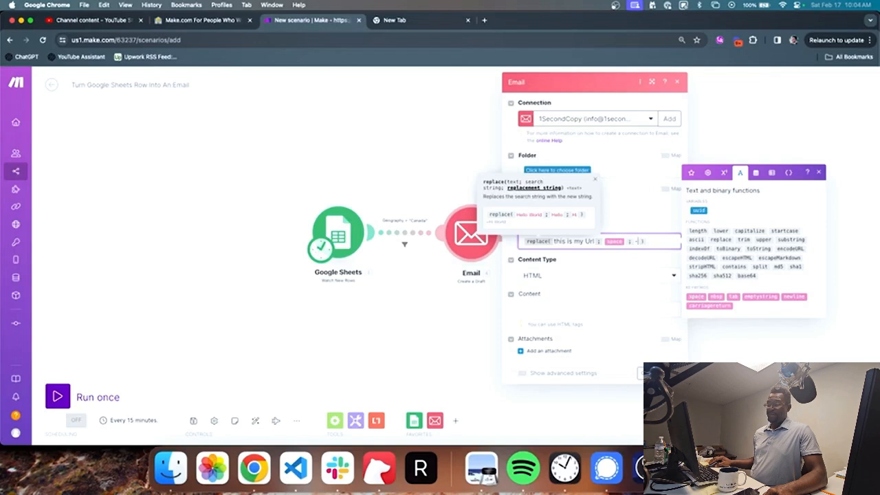
{"action": "key", "text": "super+a"}
{"action": "key", "text": "BackSpace"}
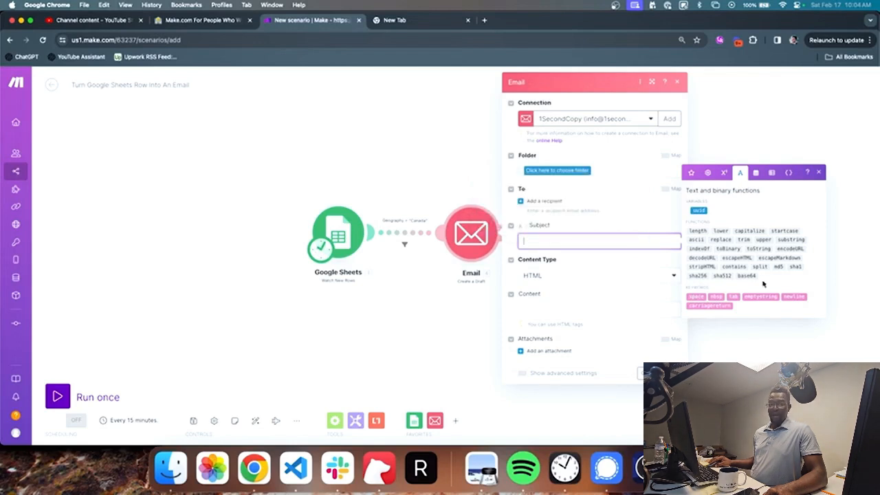
Step: Insert the base64 function into the Subject and delete it again
{"action": "left_click", "coordinate": [752, 276]}
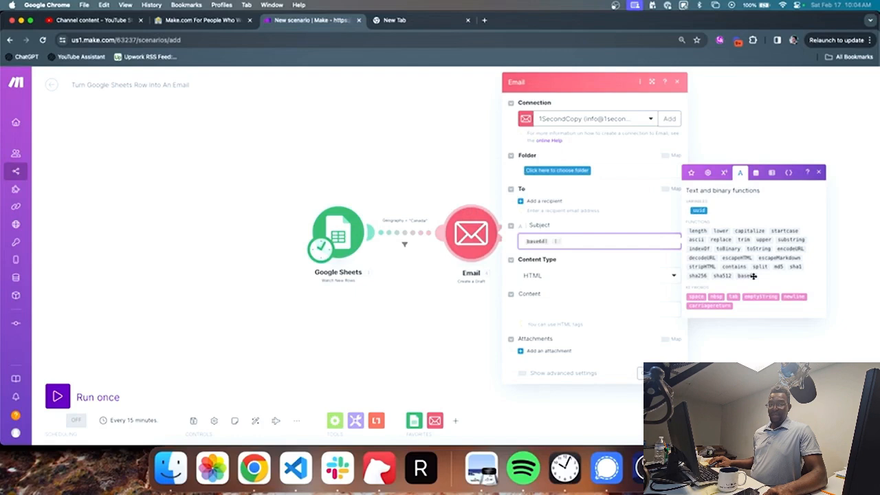
{"action": "key", "text": "super+a"}
{"action": "key", "text": "BackSpace"}
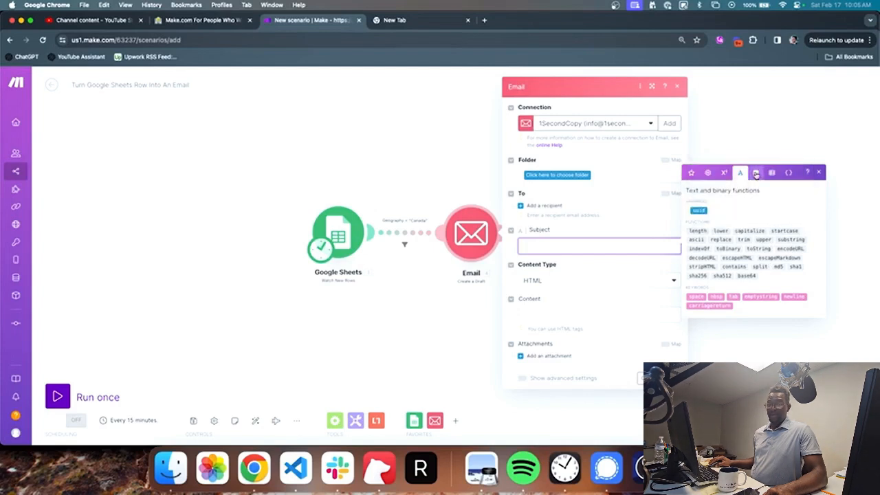
Step: Insert now into the Subject, then swap it for sample dates 'Saturday, Feb 17 10:05 AM' and '02/17/2024'
{"action": "left_click", "coordinate": [755, 173]}
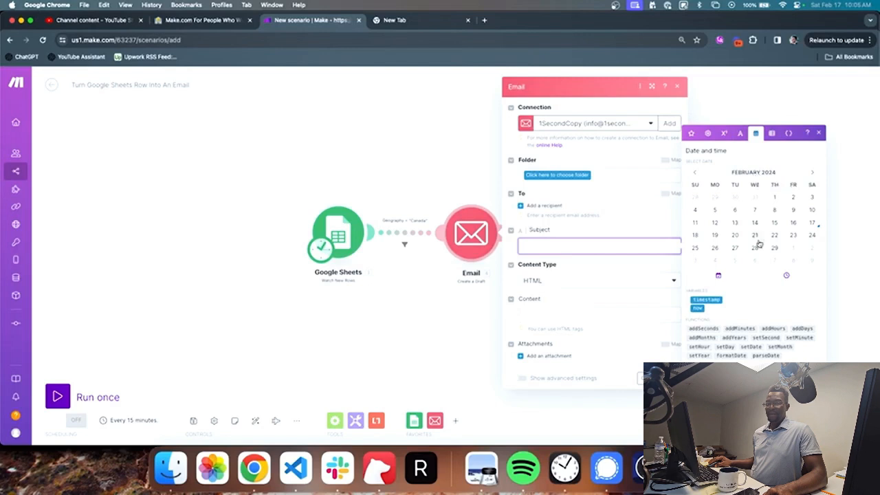
{"action": "left_click", "coordinate": [696, 307]}
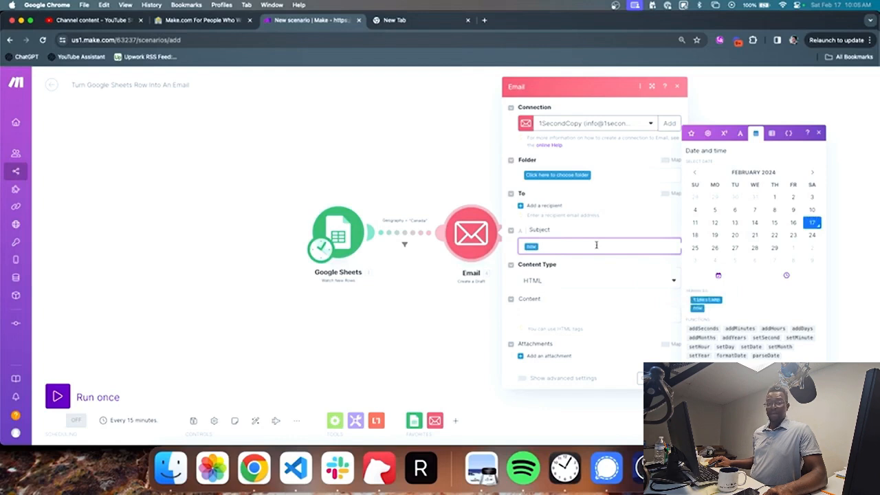
{"action": "key", "text": "BackSpace"}
{"action": "type", "text": "Satu"}
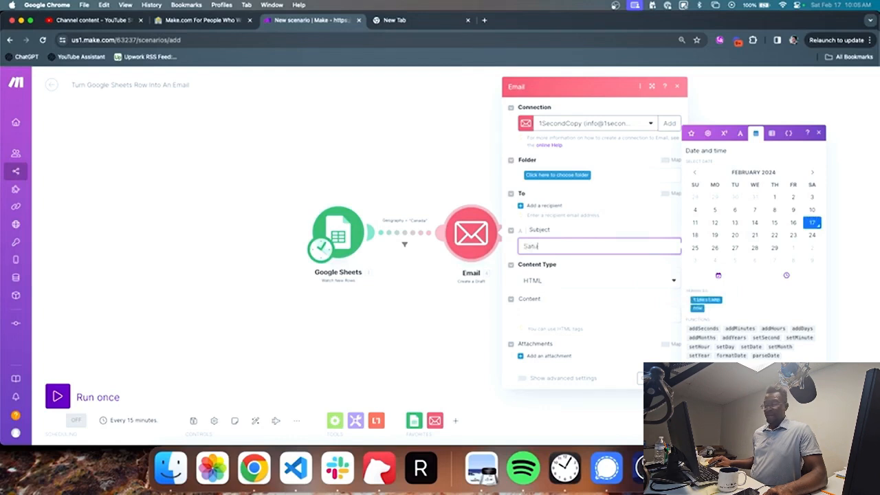
{"action": "type", "text": "rday, Feb 17 10"}
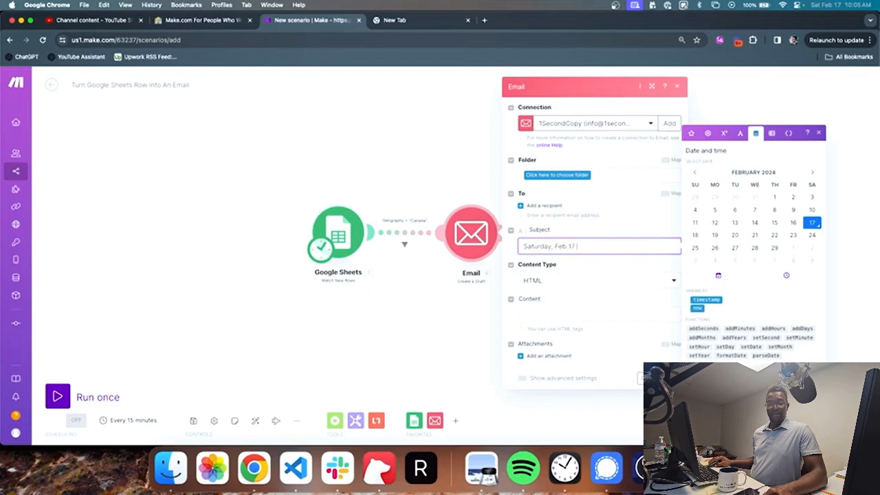
{"action": "type", "text": ":05 AM"}
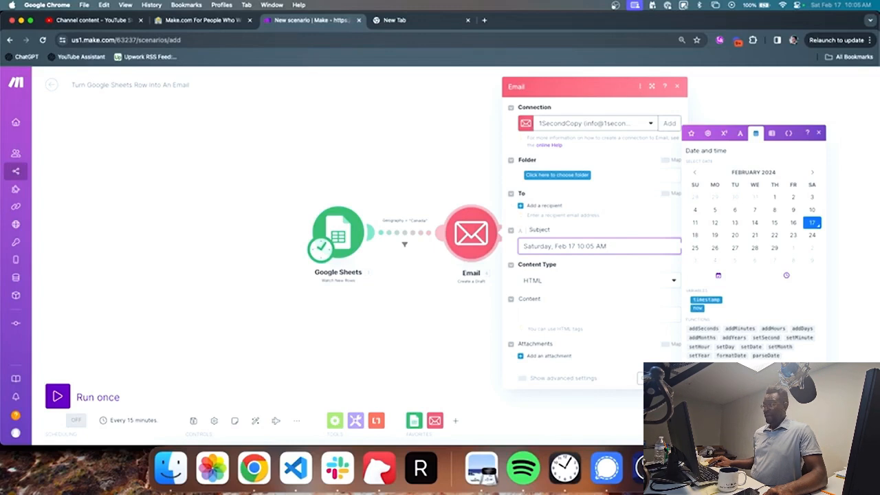
{"action": "key", "text": "super+a"}
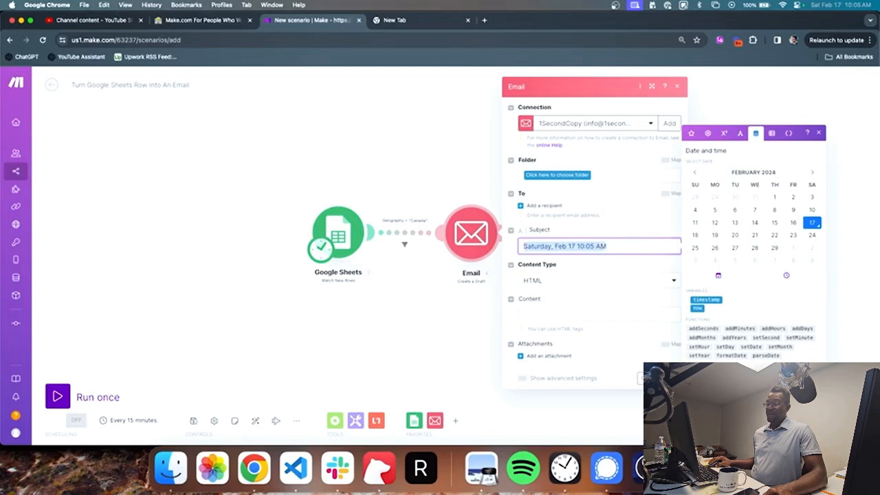
{"action": "type", "text": "02/17"}
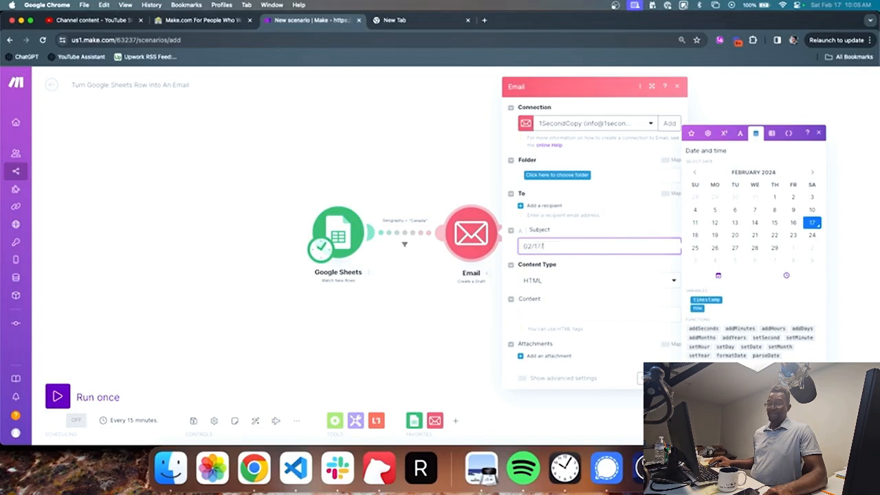
{"action": "type", "text": "/2024"}
{"action": "key", "text": "super+a"}
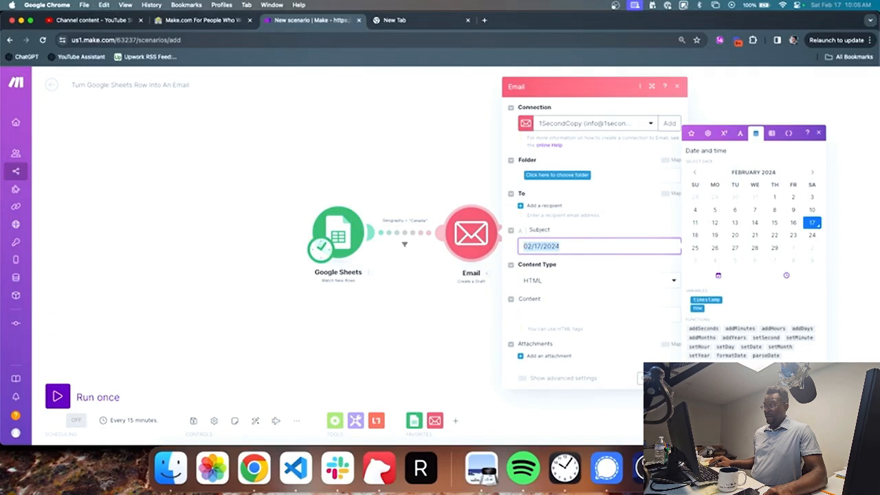
{"action": "key", "text": "BackSpace"}
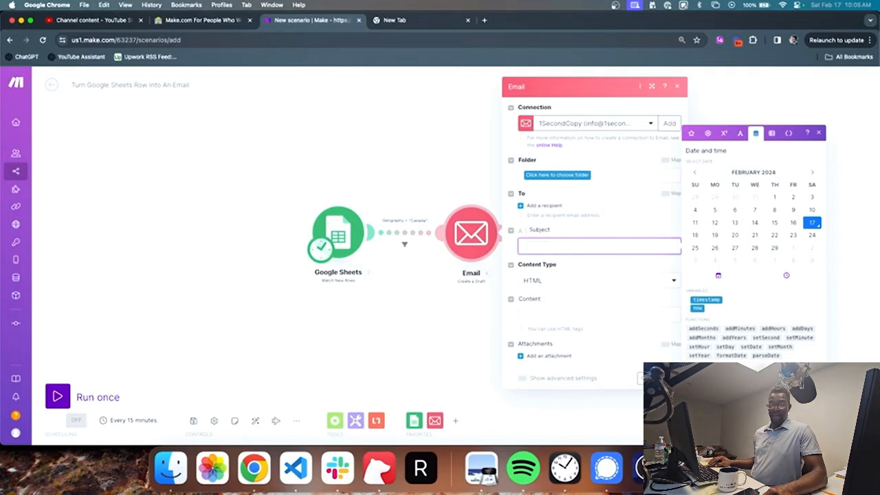
Step: Type the sample timestamp '10:06:03UTC17022024:' in the Subject, then delete it
{"action": "type", "text": "10:0"}
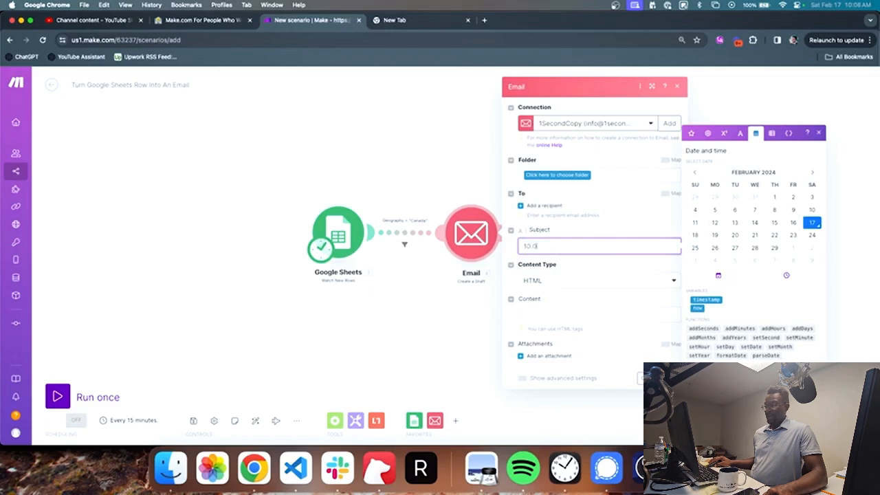
{"action": "type", "text": "6:03"}
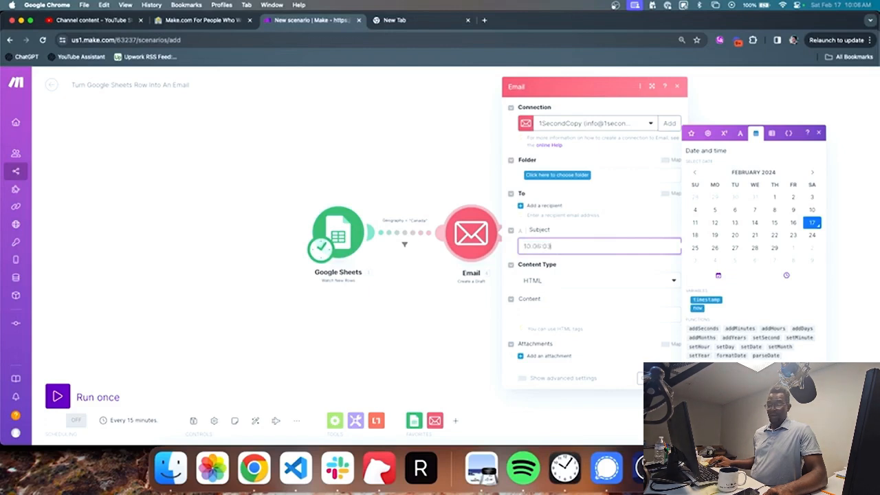
{"action": "type", "text": "UTC17022"}
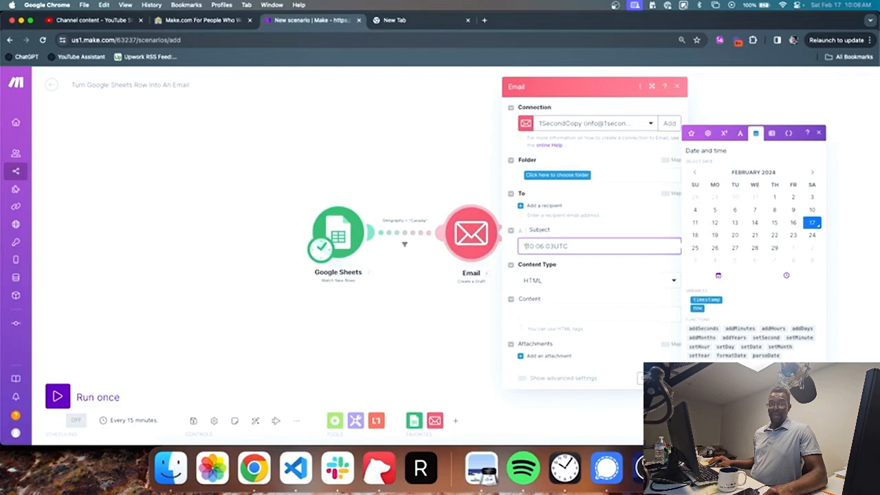
{"action": "type", "text": "024"}
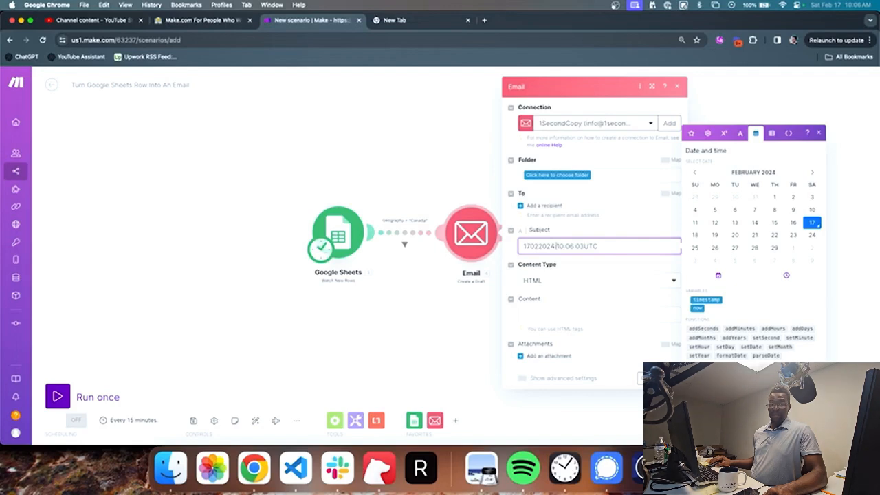
{"action": "type", "text": ":"}
{"action": "key", "text": "super+a"}
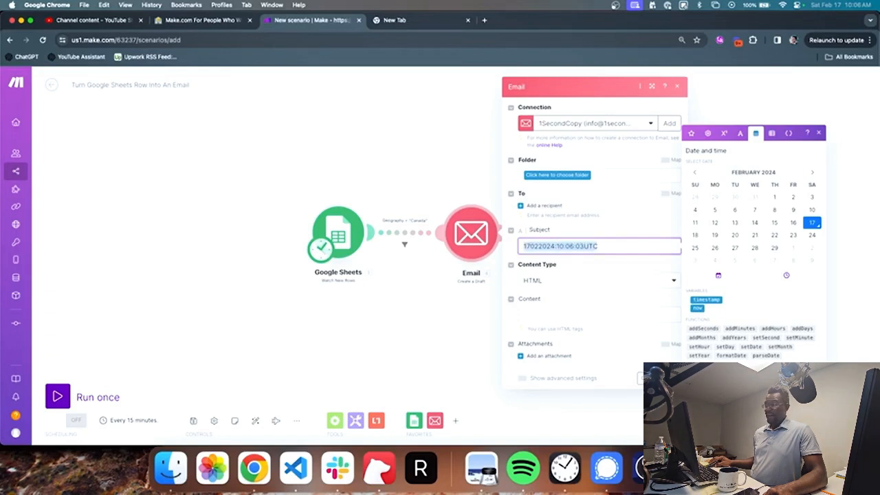
{"action": "key", "text": "BackSpace"}
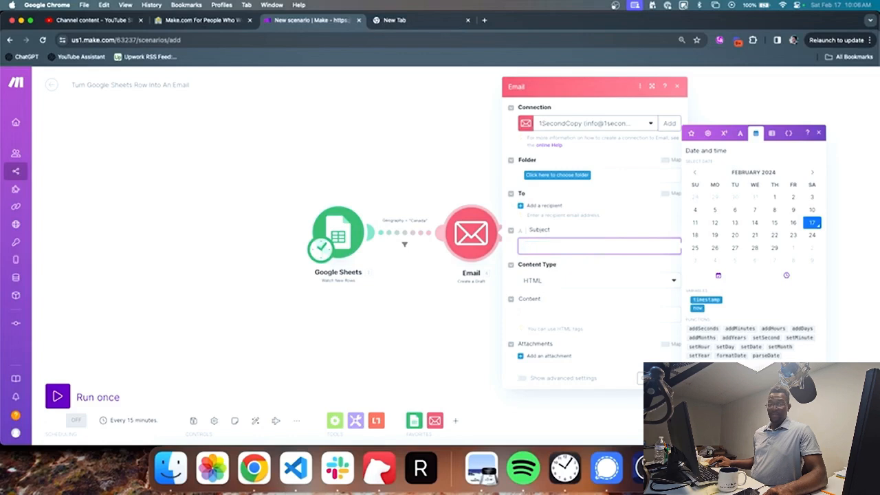
Step: Build formatDate(now; DD/MM/YYYY) in the Subject
{"action": "left_click", "coordinate": [694, 307]}
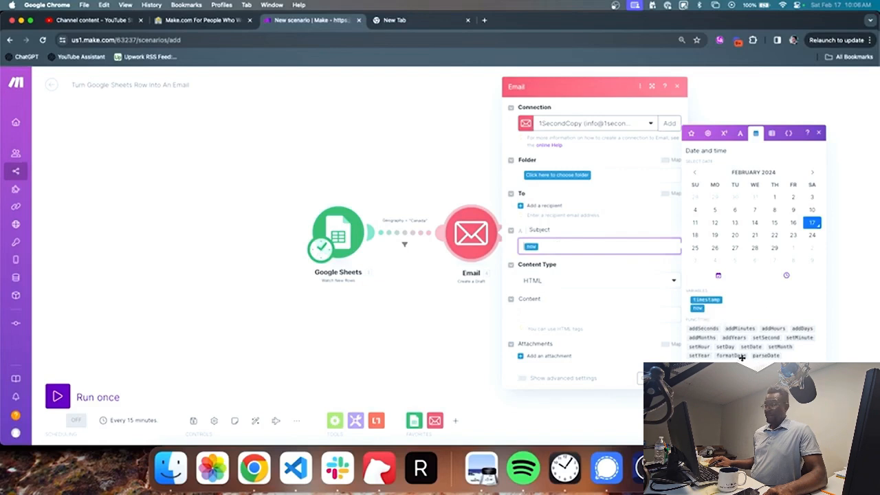
{"action": "mouse_move", "coordinate": [742, 358]}
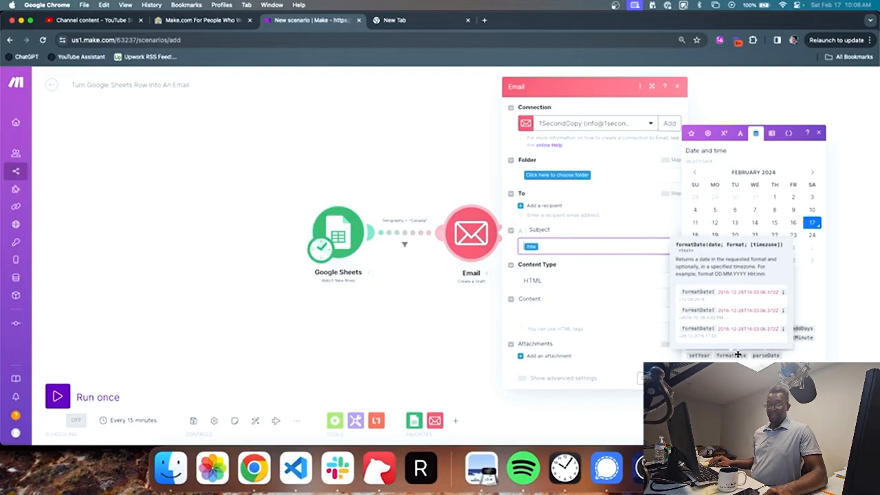
{"action": "left_click", "coordinate": [737, 354]}
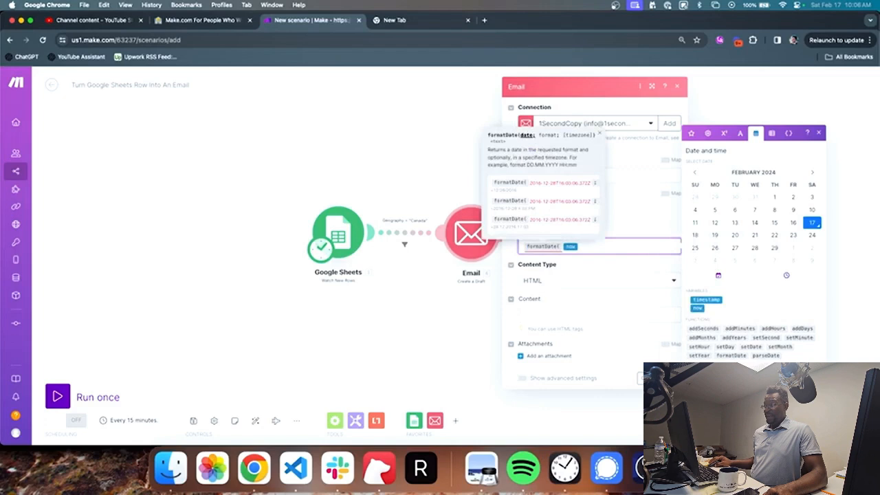
{"action": "type", "text": "; "}
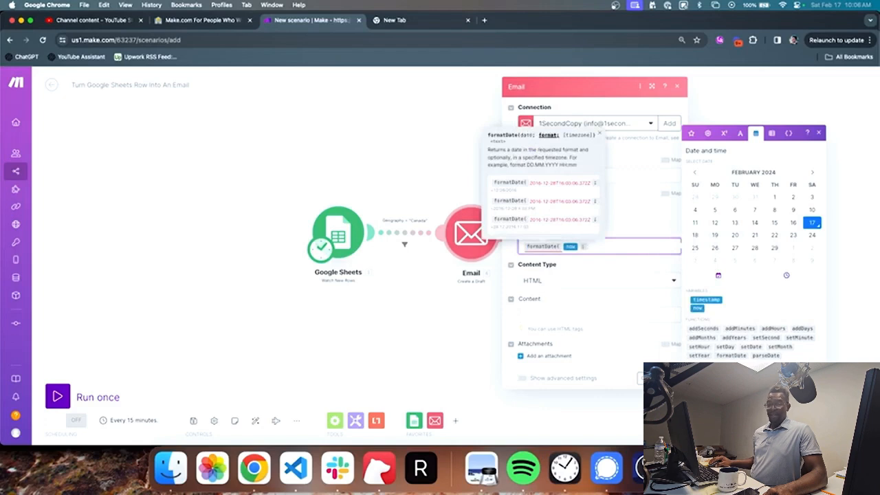
{"action": "type", "text": "DD/MM/YYYY"}
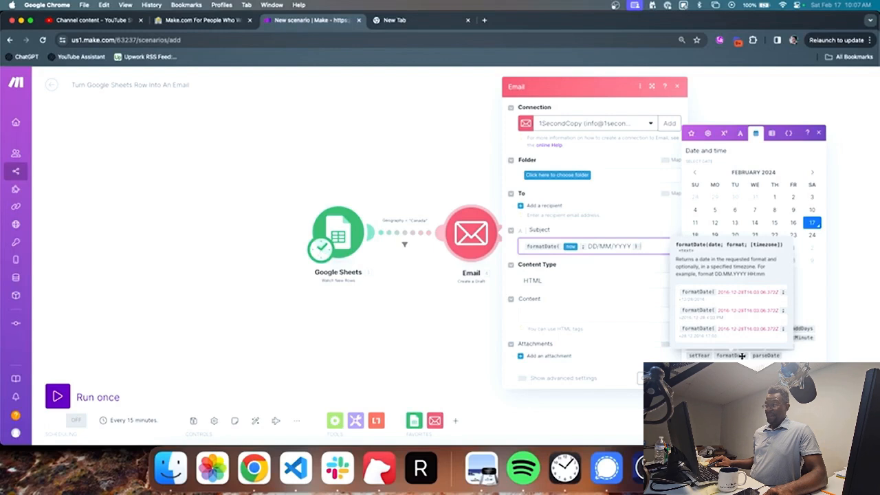
Step: Clear the formatDate formula from the Subject and show the array functions
{"action": "key", "text": "super+a"}
{"action": "key", "text": "BackSpace"}
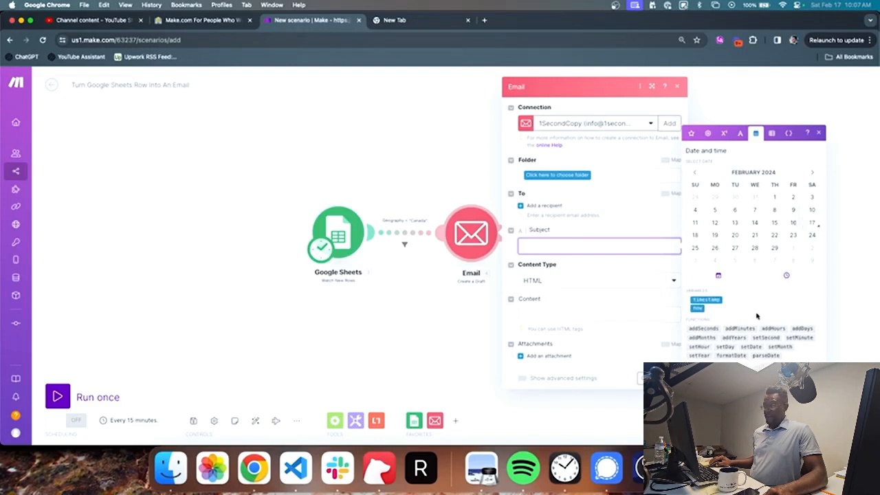
{"action": "left_click", "coordinate": [774, 137]}
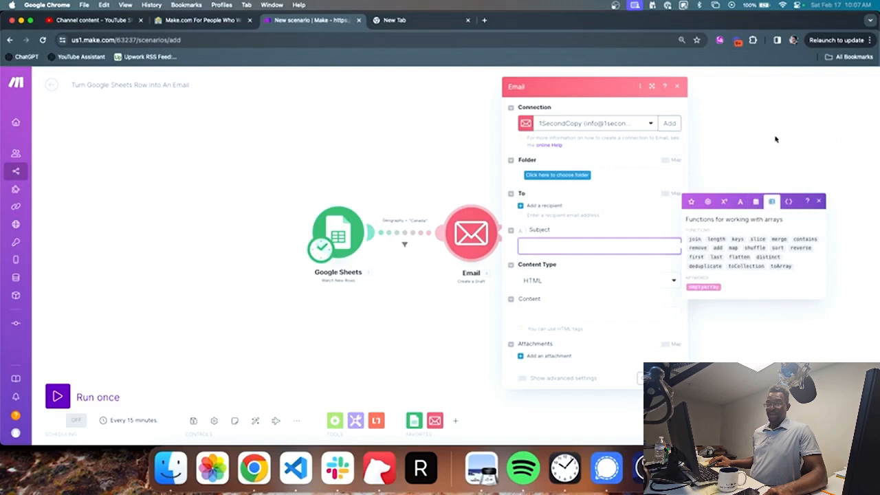
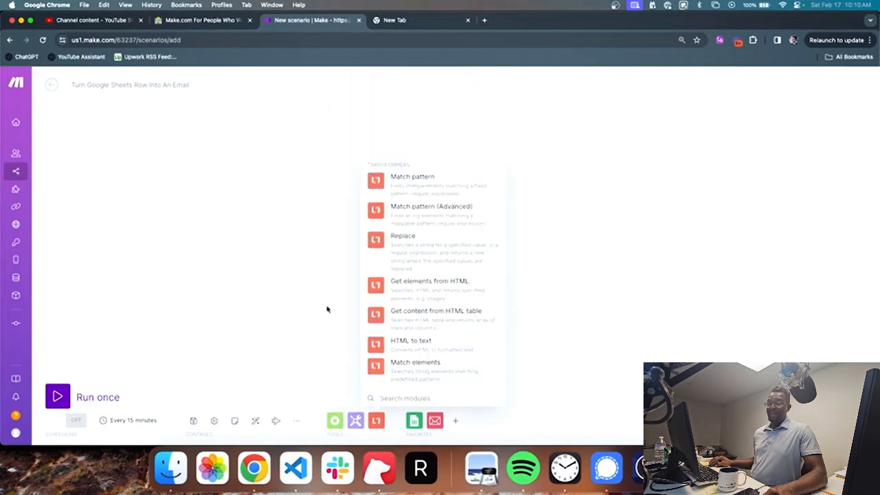
Step: Review the custom and system variables for the Subject, then close the Email draft settings
{"action": "left_click", "coordinate": [327, 309]}
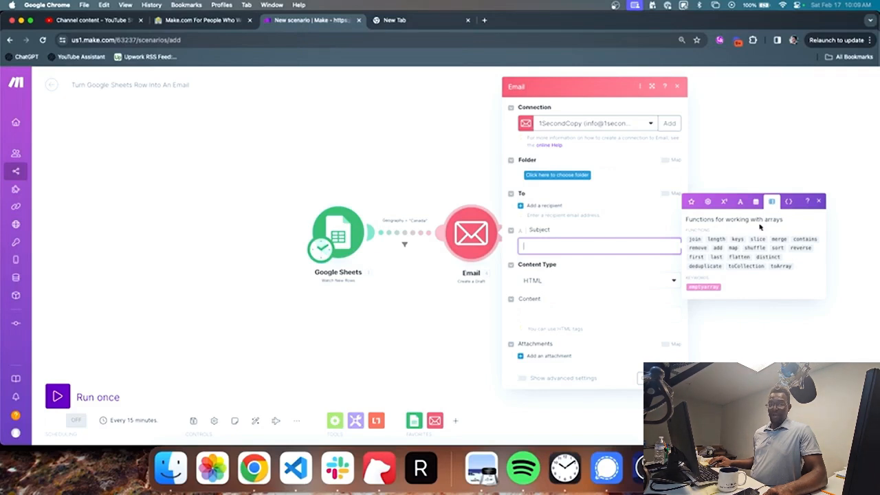
{"action": "left_click", "coordinate": [788, 201]}
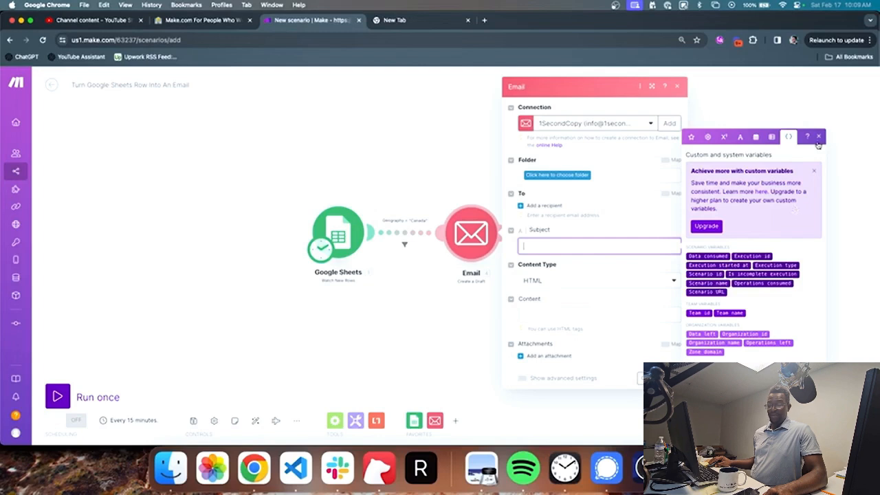
{"action": "left_click", "coordinate": [817, 139]}
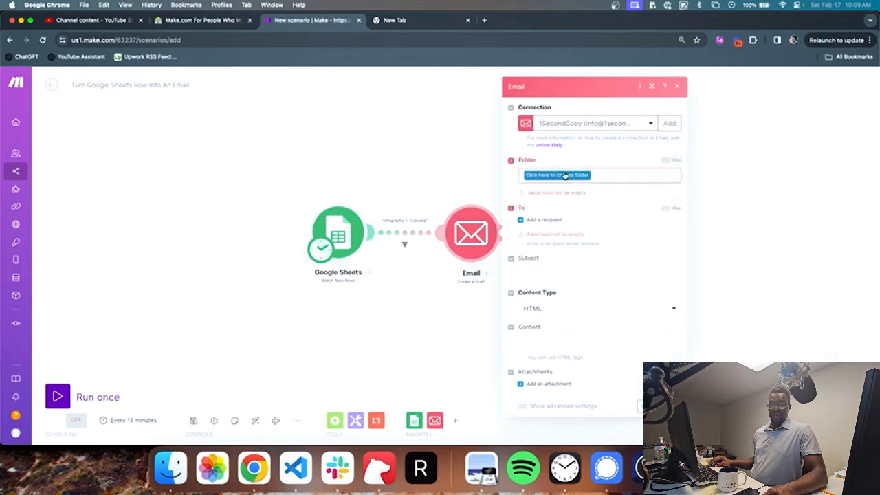
{"action": "left_click", "coordinate": [328, 182]}
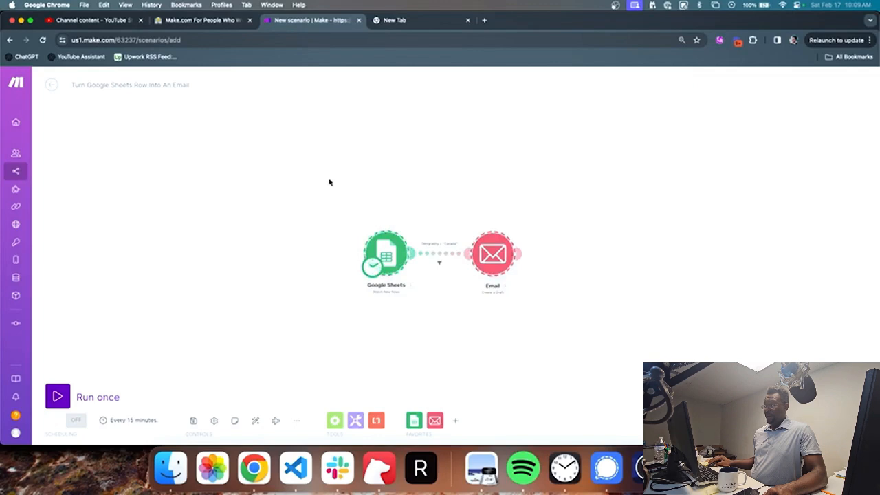
Step: Delete both selected modules and browse the flow-control modules
{"action": "key", "text": "Delete"}
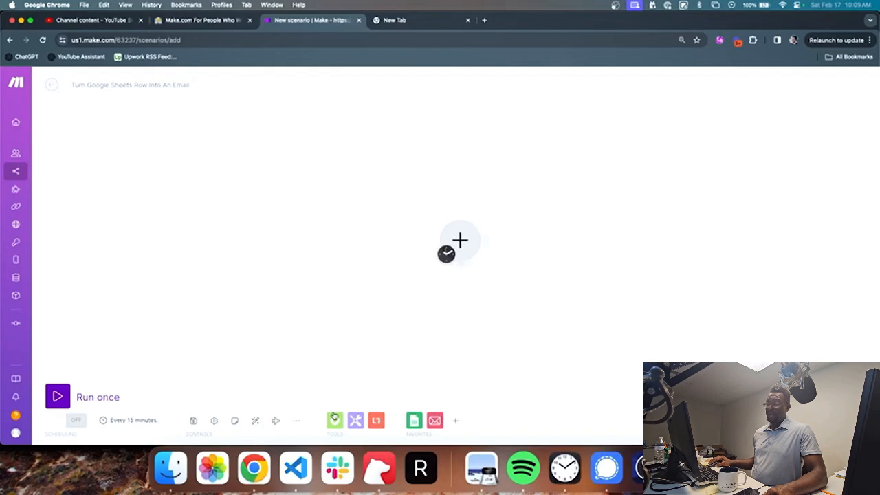
{"action": "left_click", "coordinate": [334, 419]}
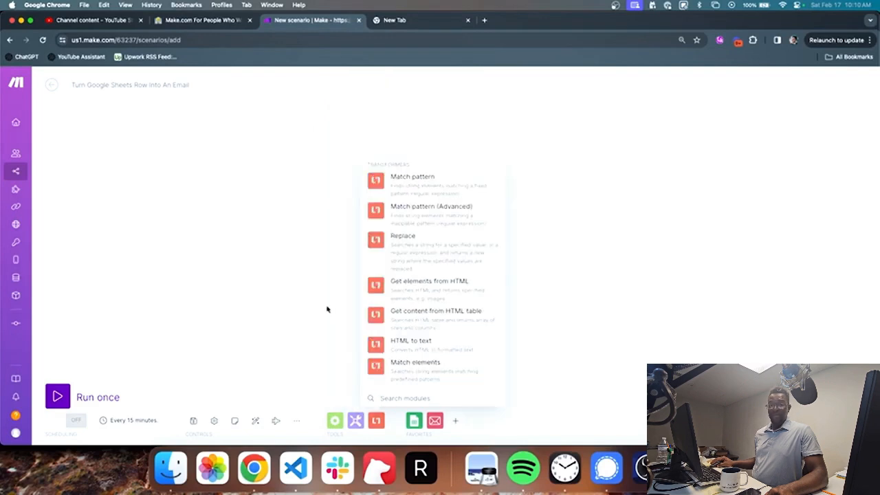
{"action": "left_click", "coordinate": [327, 309]}
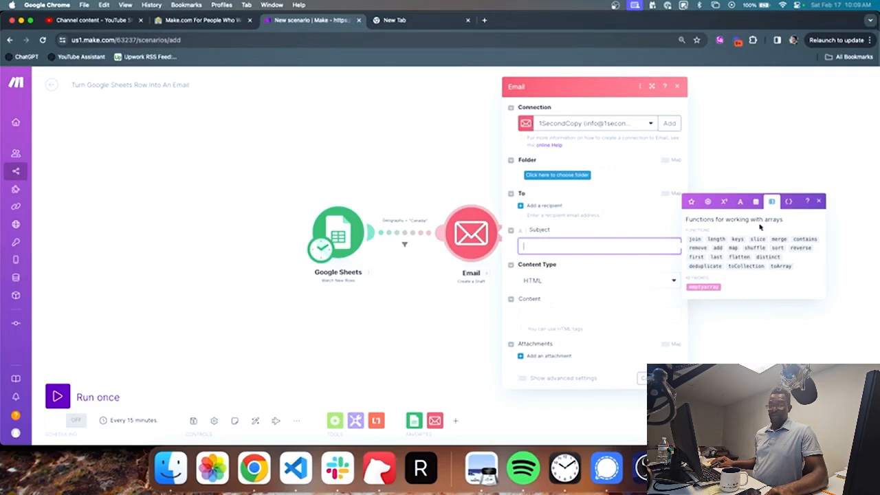
Step: Check the Subject's mapping variables, close the draft settings, and delete both modules
{"action": "left_click", "coordinate": [789, 200]}
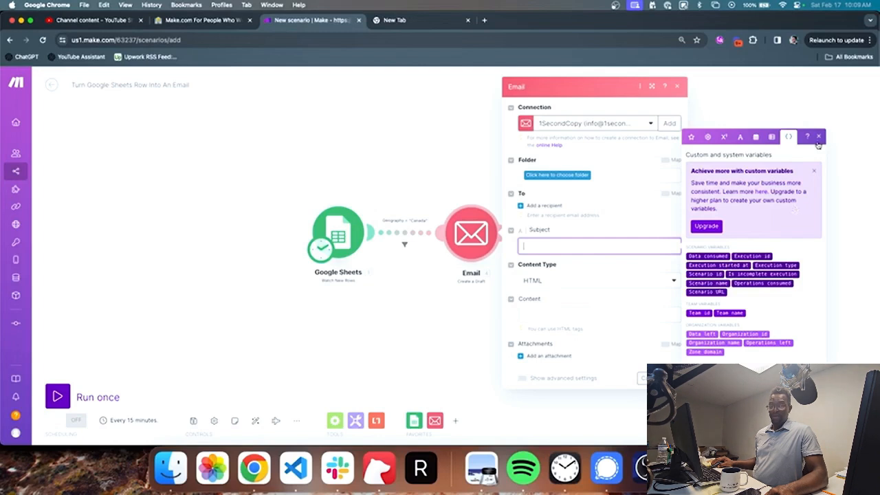
{"action": "left_click", "coordinate": [818, 138]}
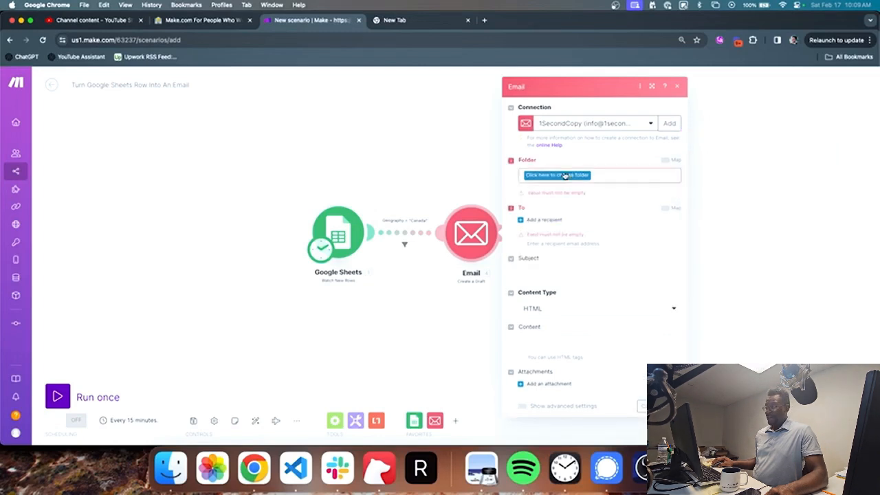
{"action": "left_click", "coordinate": [329, 181]}
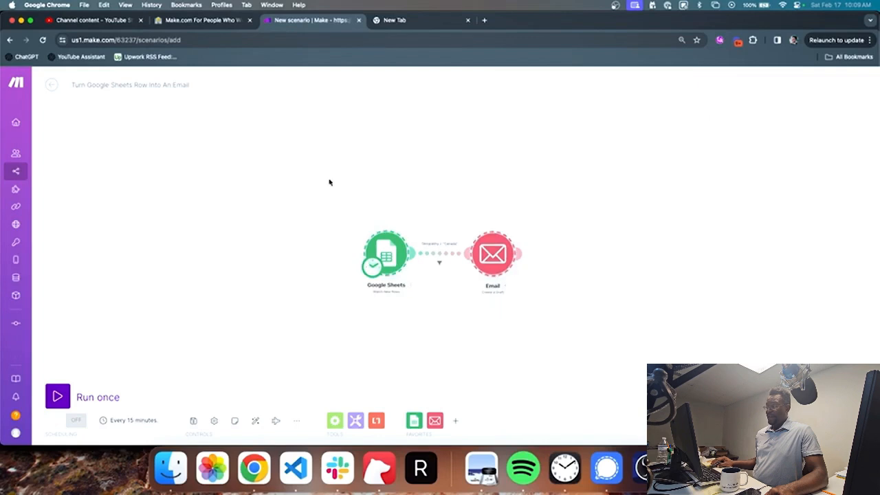
{"action": "key", "text": "Delete"}
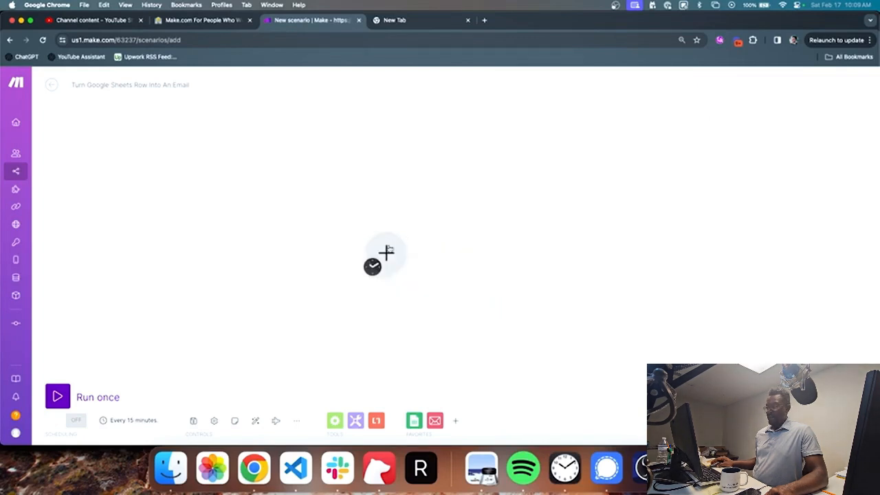
Step: Move the empty starting module slightly right and browse the flow-control list
{"action": "left_click_drag", "start_coordinate": [389, 249], "coordinate": [463, 236]}
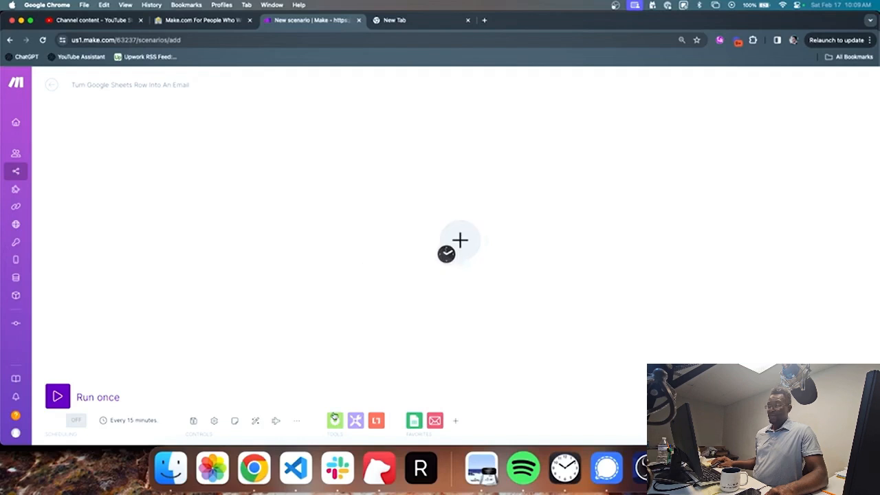
{"action": "left_click", "coordinate": [333, 419]}
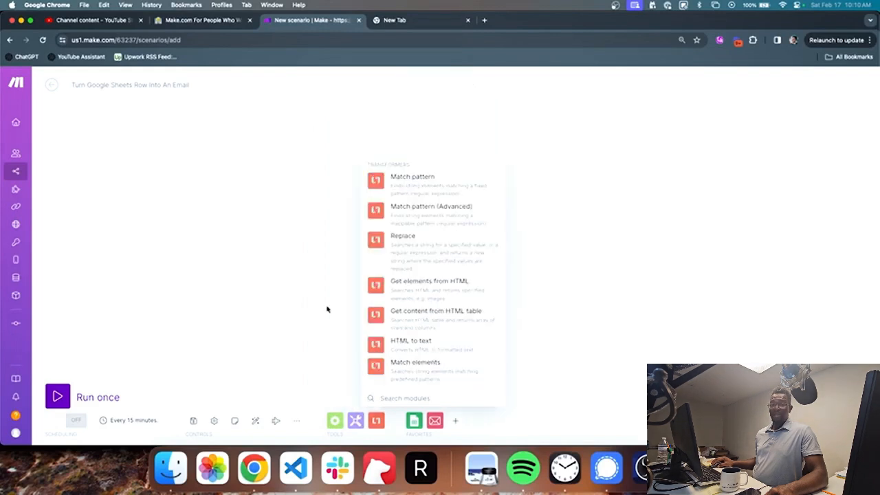
{"action": "left_click", "coordinate": [327, 309]}
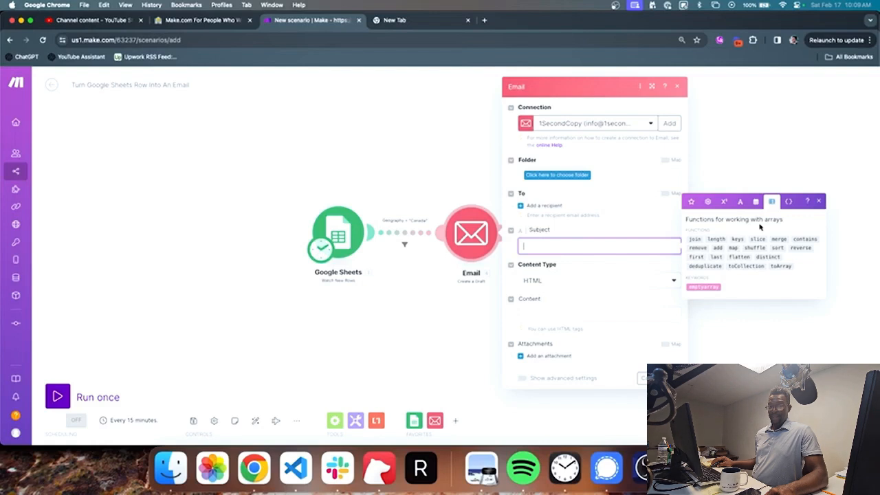
Step: Review the Email draft Subject variables again, close the panel, and show flow-control modules
{"action": "left_click", "coordinate": [788, 201]}
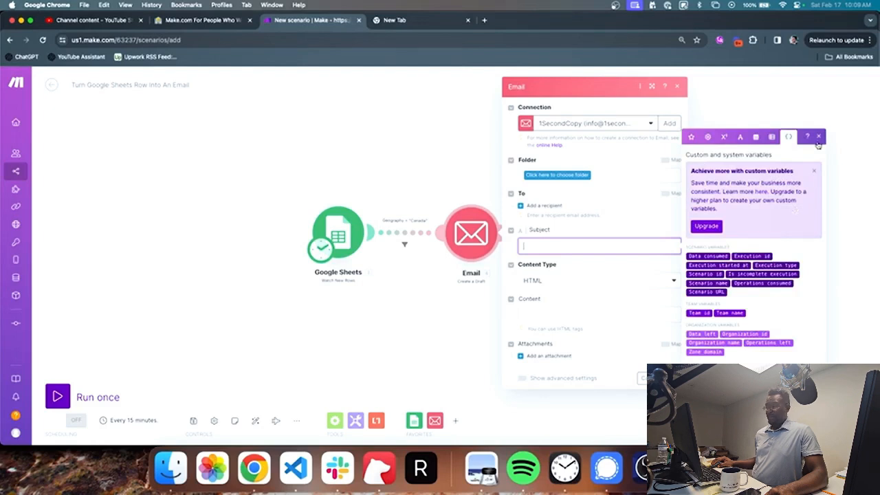
{"action": "left_click", "coordinate": [818, 137]}
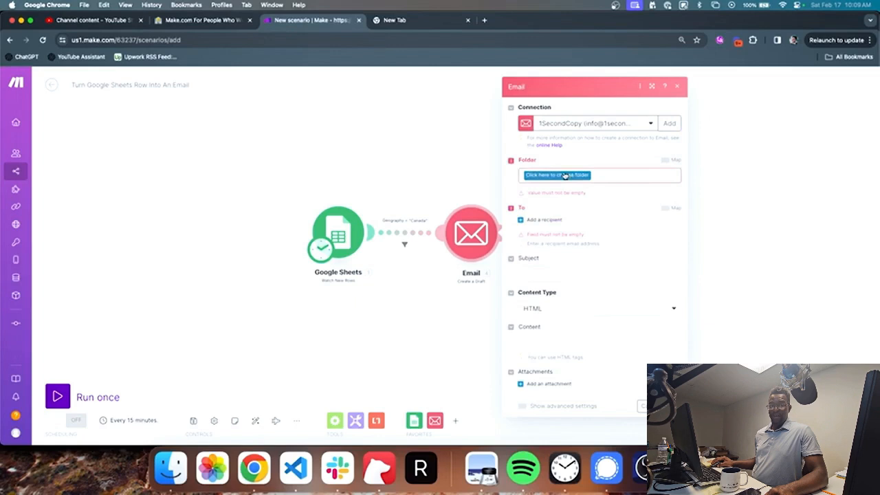
{"action": "left_click", "coordinate": [329, 182]}
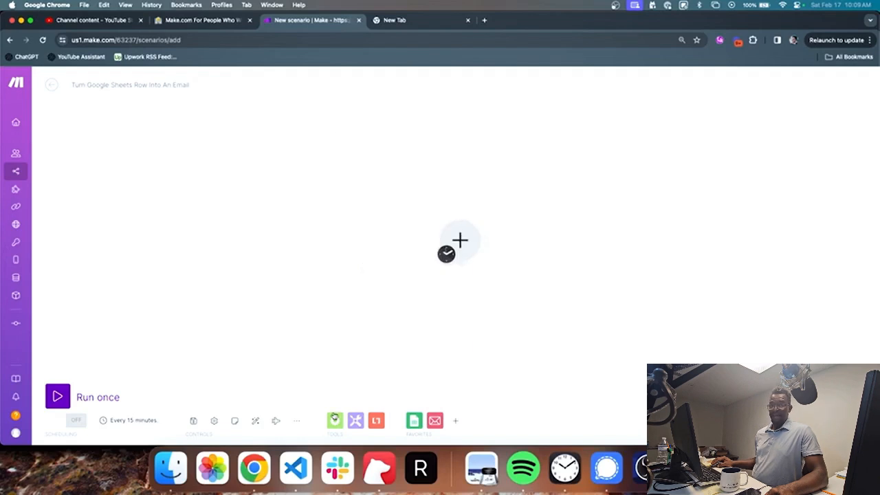
{"action": "left_click", "coordinate": [333, 419]}
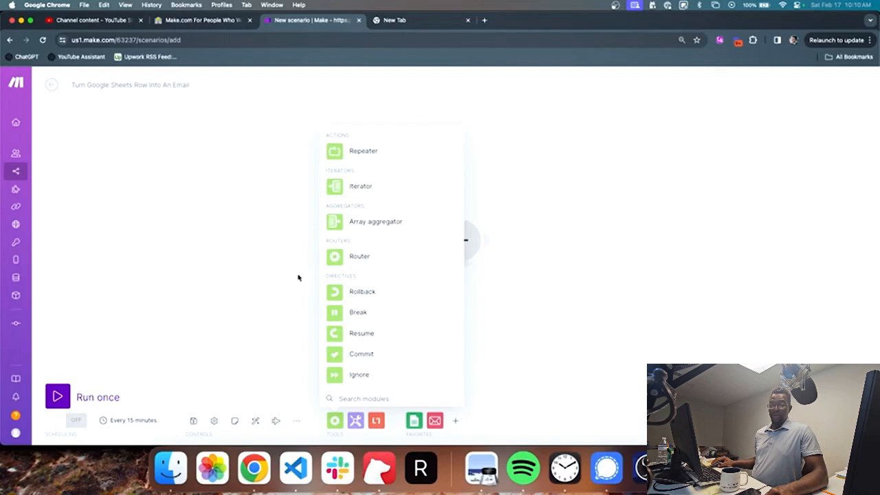
Step: Browse the Tools and Text parser module lists
{"action": "left_click", "coordinate": [356, 419]}
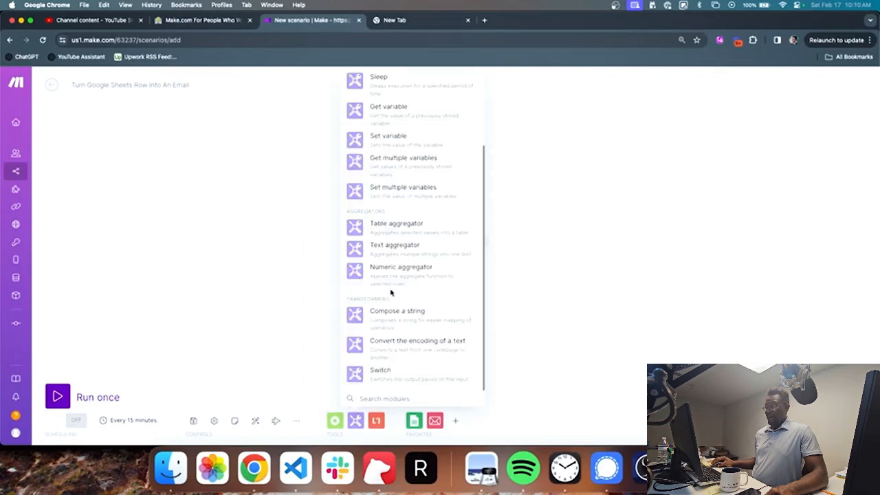
{"action": "left_click", "coordinate": [376, 420]}
{"action": "left_click", "coordinate": [327, 309]}
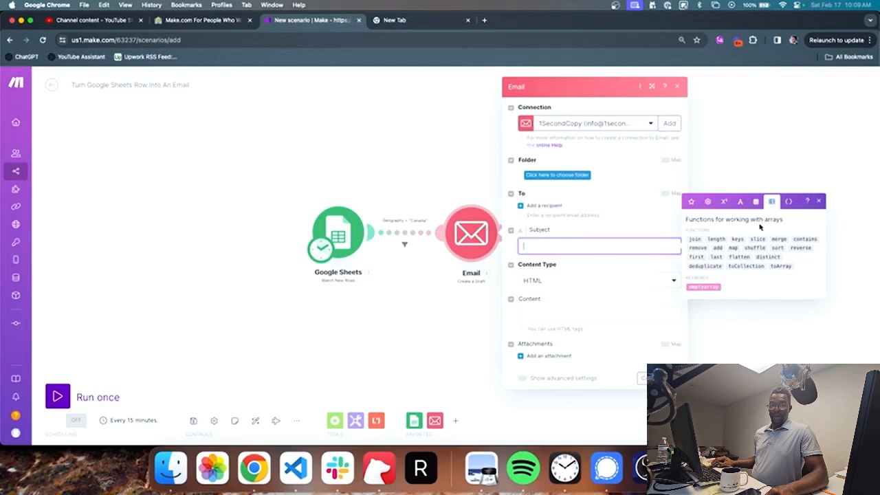
Step: Check the Subject's custom and system variables, close the Email settings, and review flow control
{"action": "left_click", "coordinate": [788, 201]}
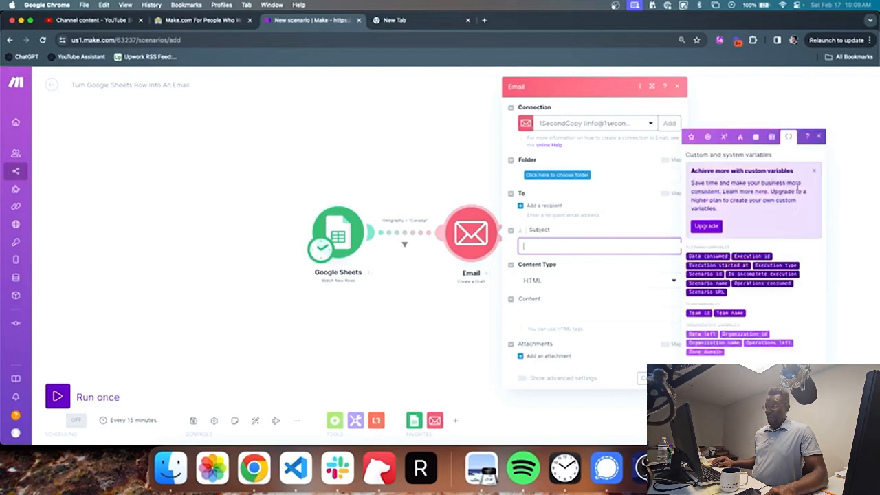
{"action": "left_click", "coordinate": [817, 140]}
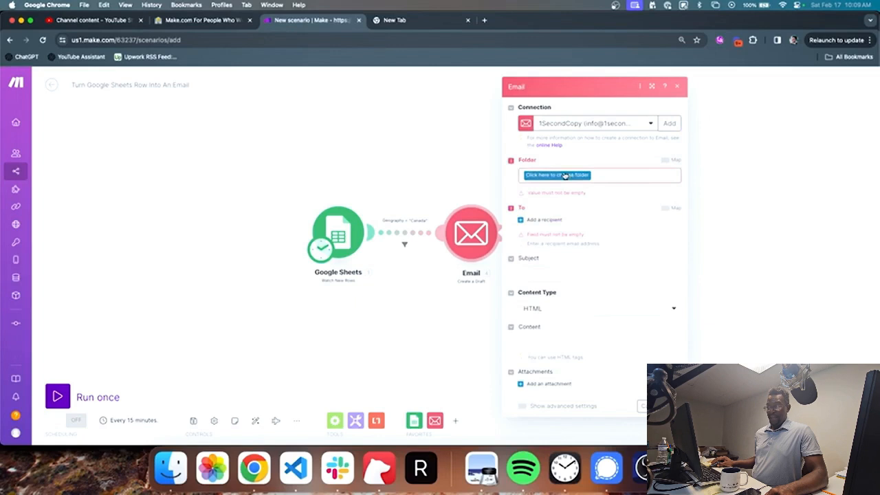
{"action": "left_click", "coordinate": [329, 182]}
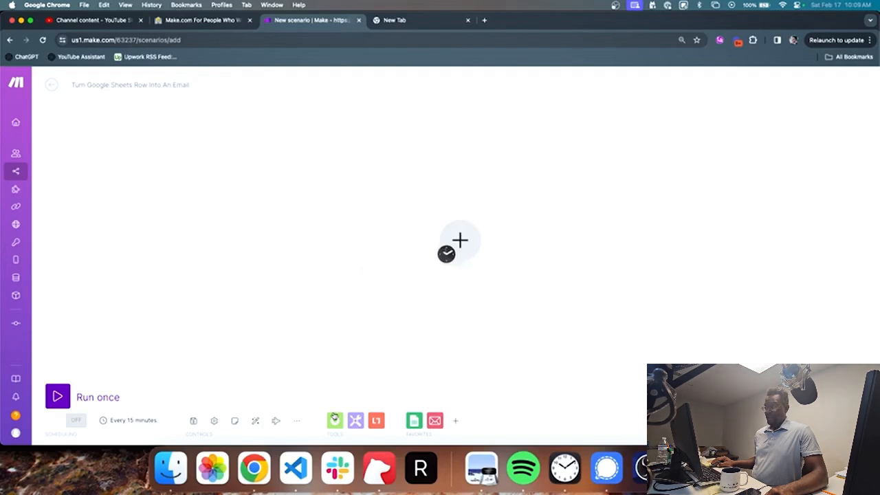
{"action": "left_click", "coordinate": [334, 418]}
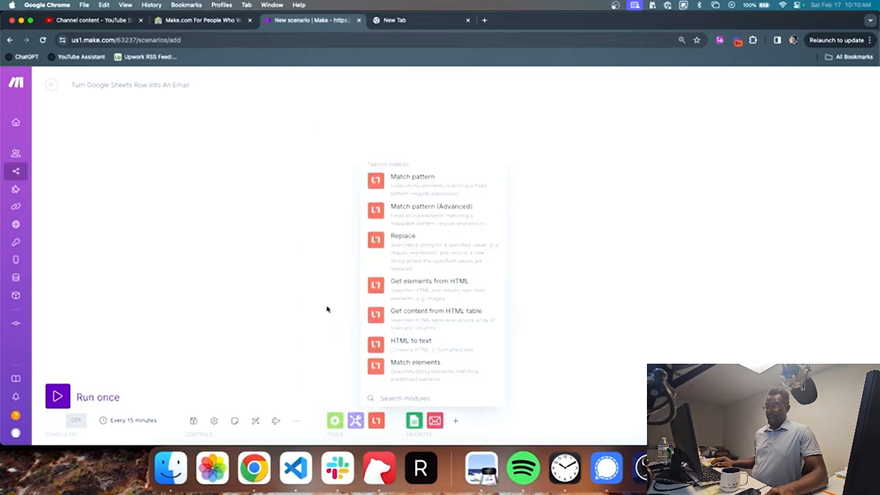
{"action": "left_click", "coordinate": [327, 309]}
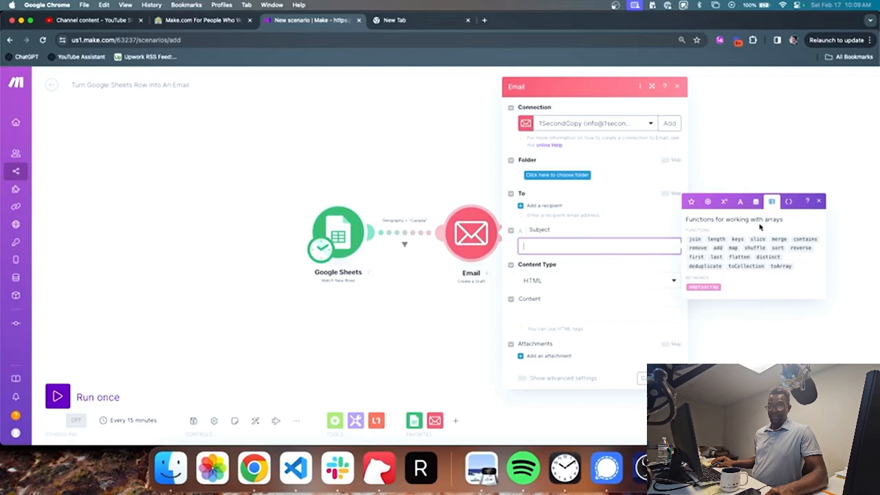
Step: Inspect the Subject variables once more and close the Email Create a Draft panel
{"action": "left_click", "coordinate": [788, 201]}
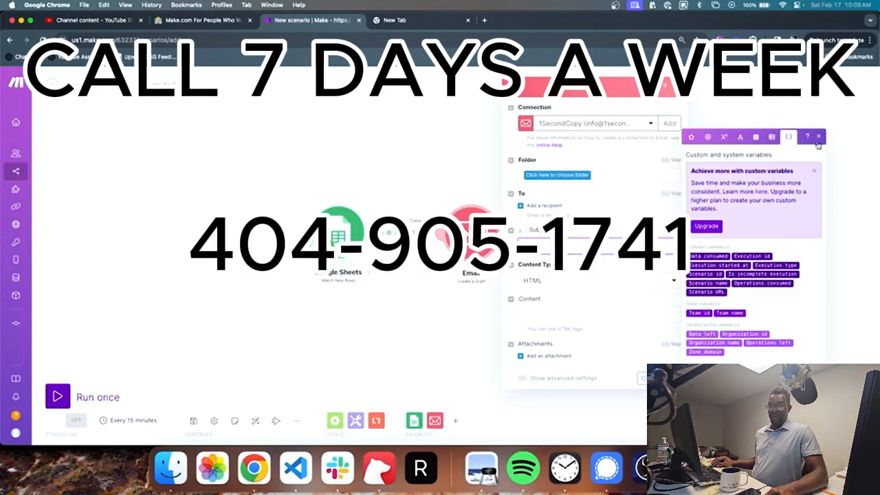
{"action": "left_click", "coordinate": [817, 140]}
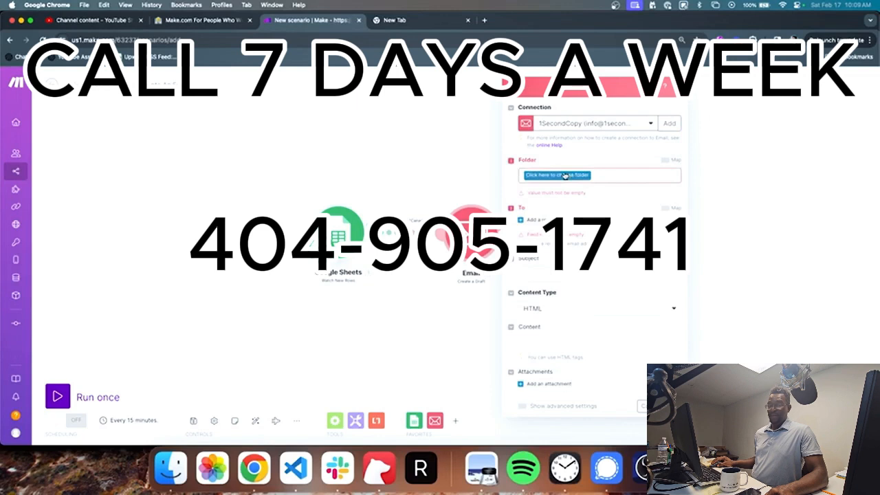
{"action": "left_click", "coordinate": [329, 182]}
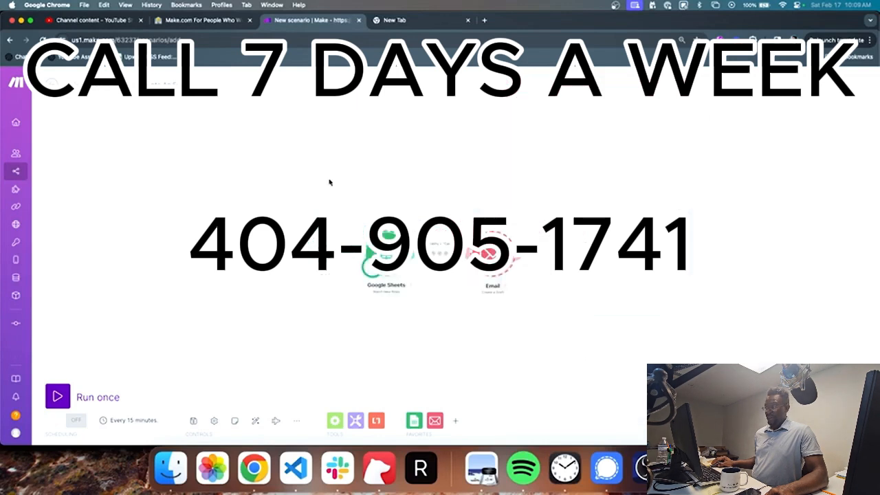